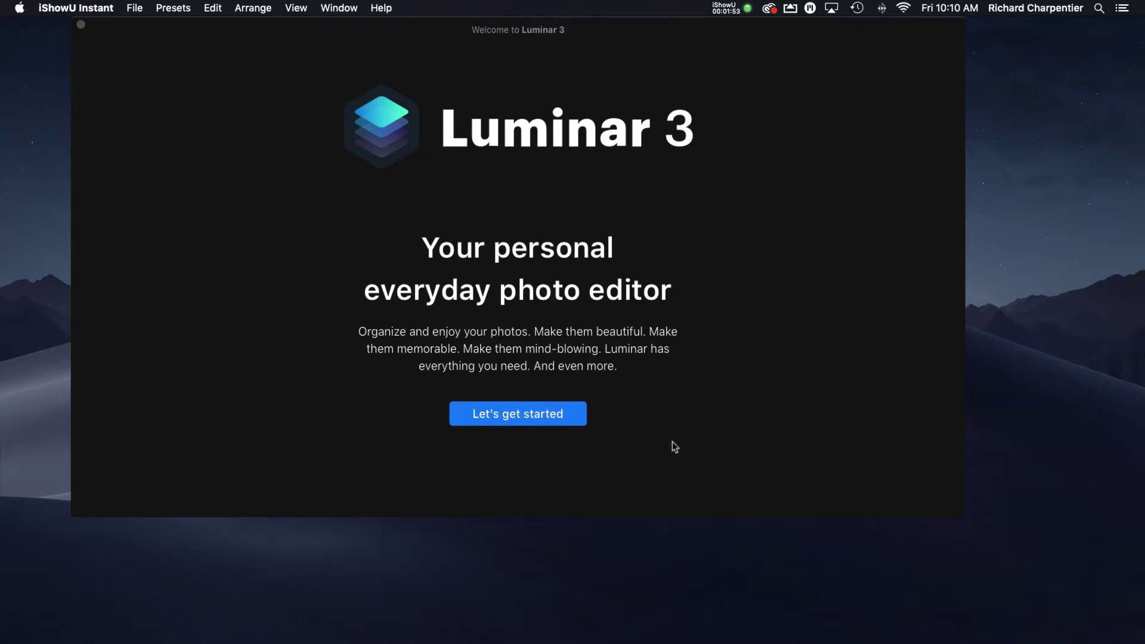
# - Begin Luminar's welcome setup and bring up the folder chooser for the Pictures photo location
pyautogui.click(684, 411)
pyautogui.click(518, 414)
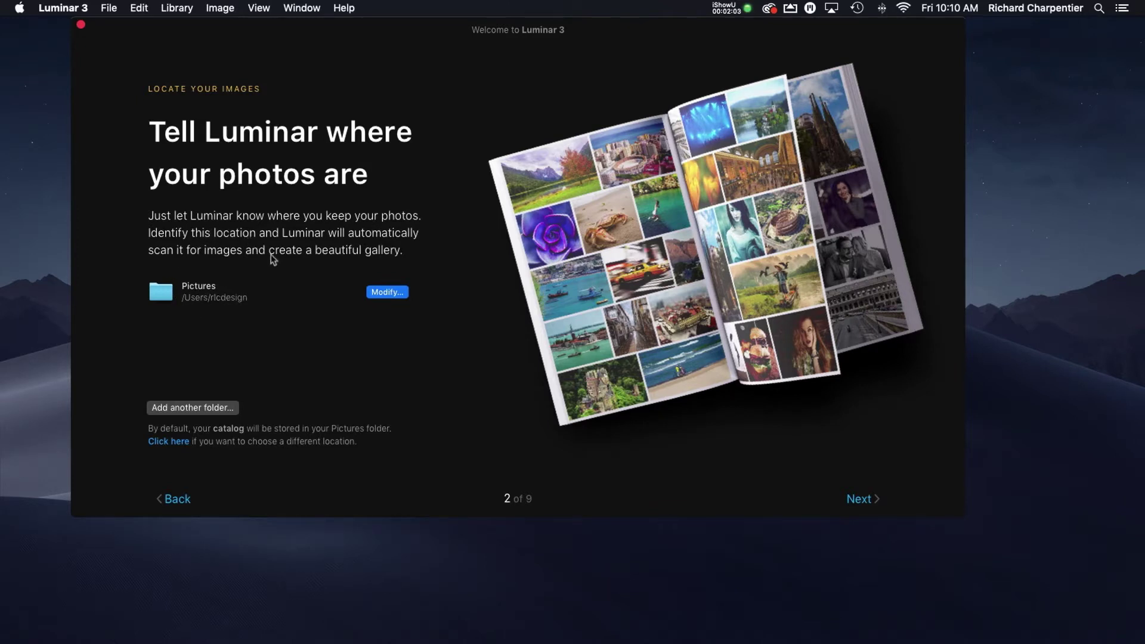
pyautogui.click(407, 294)
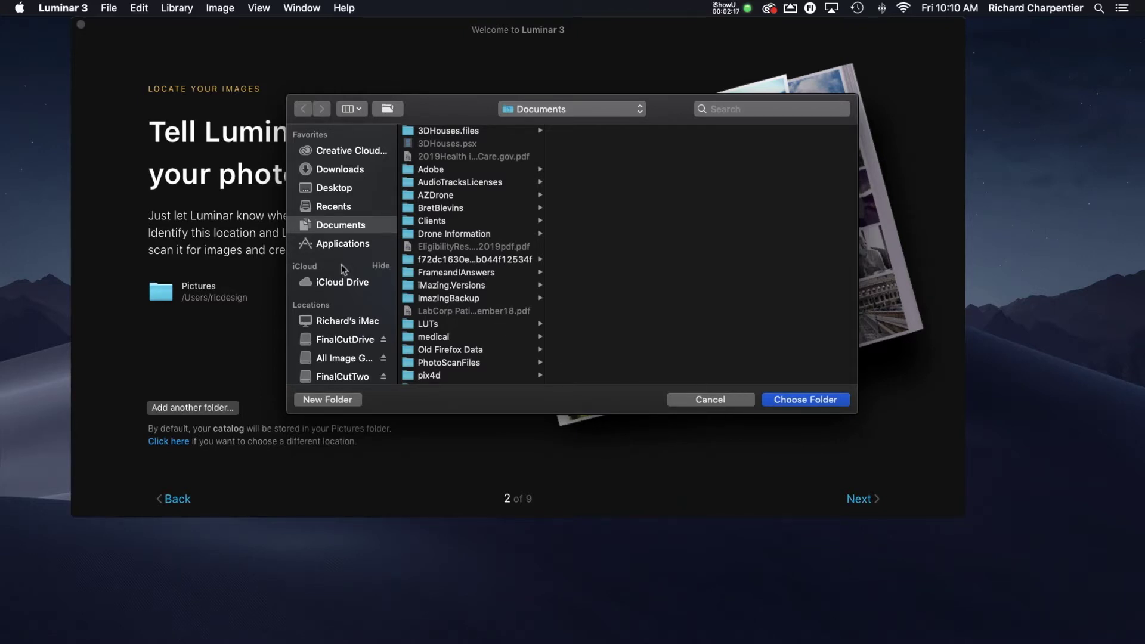
# - Choose All Image Galleries > LightroomLibraries > Udemy_Drone_Photography > Udemy_Drone_Photography > 2018 as the photo folder
pyautogui.scroll(-3, 343, 269)
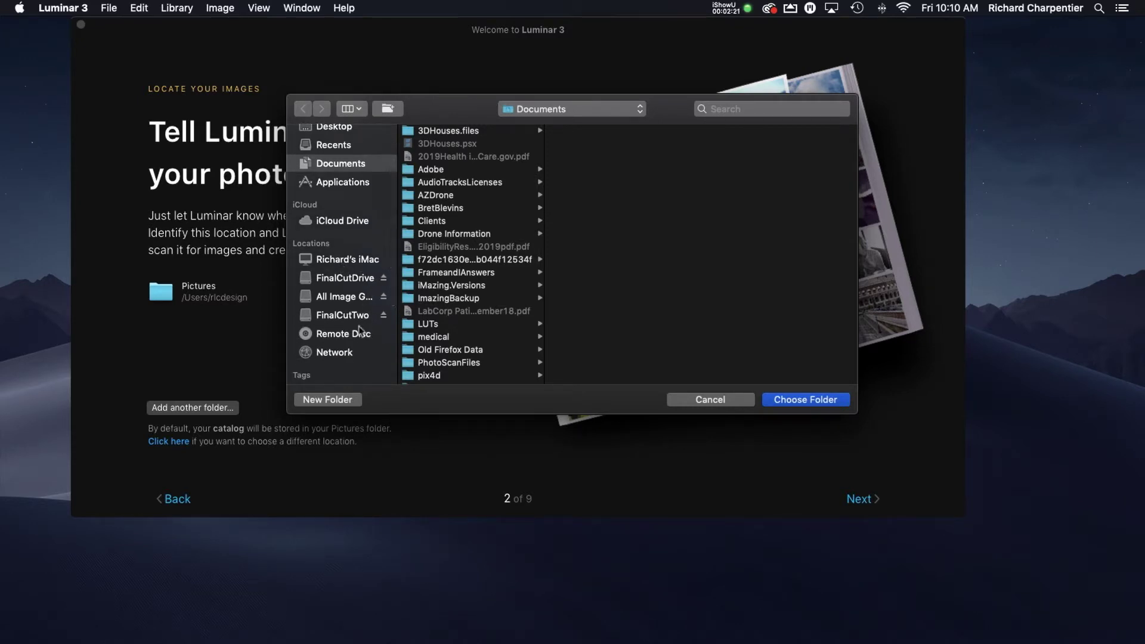
pyautogui.click(354, 297)
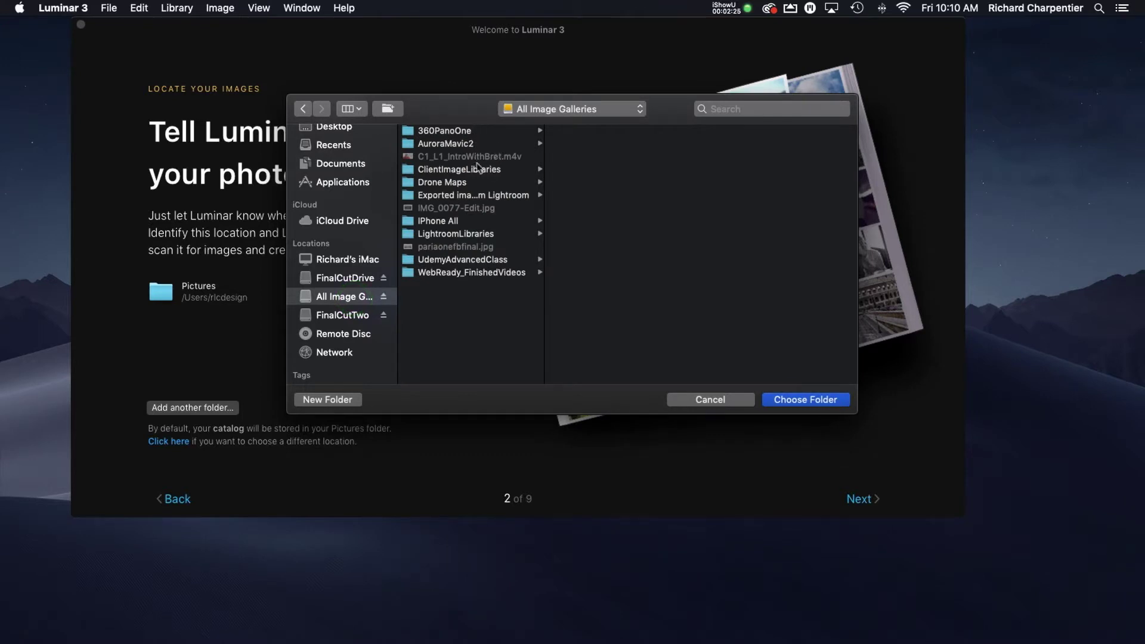
pyautogui.click(492, 235)
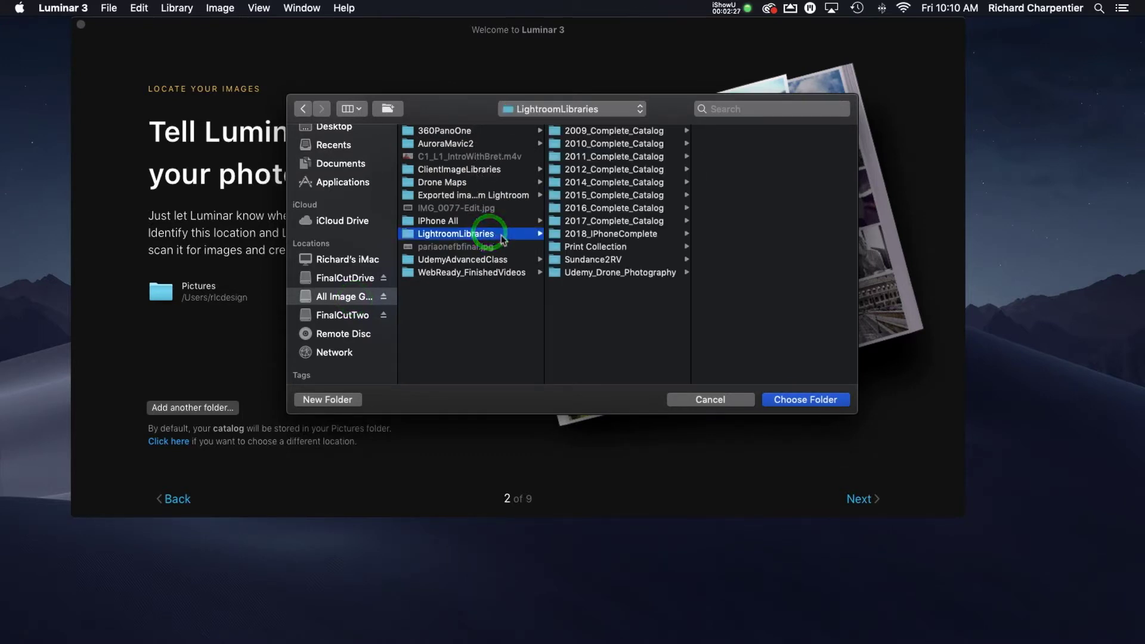
pyautogui.click(637, 274)
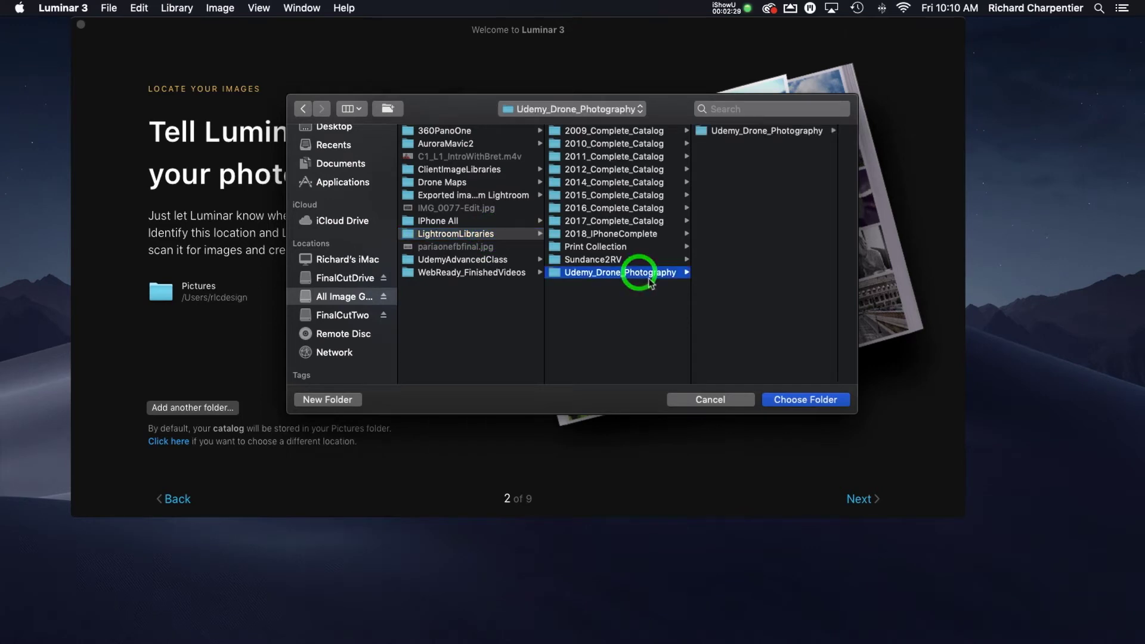
pyautogui.click(730, 132)
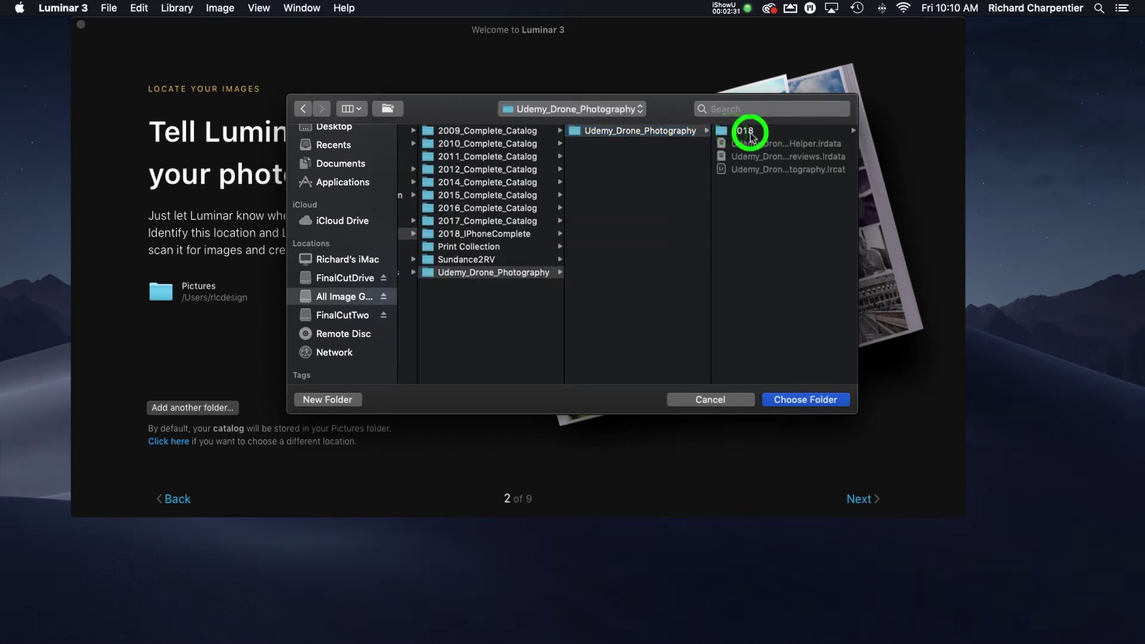
pyautogui.click(736, 130)
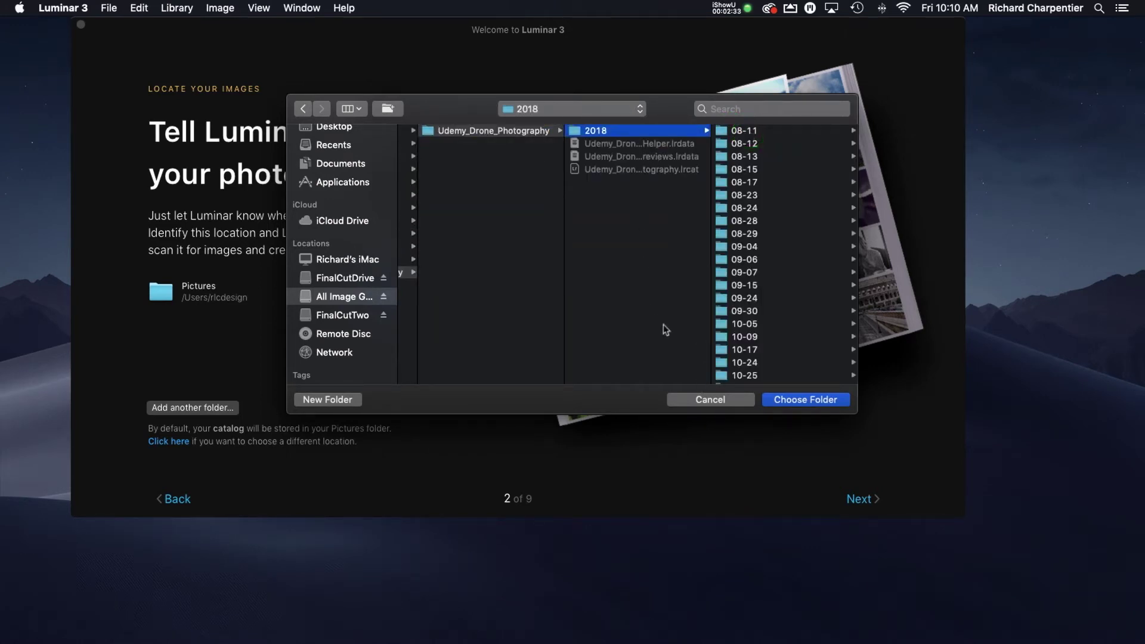
pyautogui.scroll(-5, 768, 293)
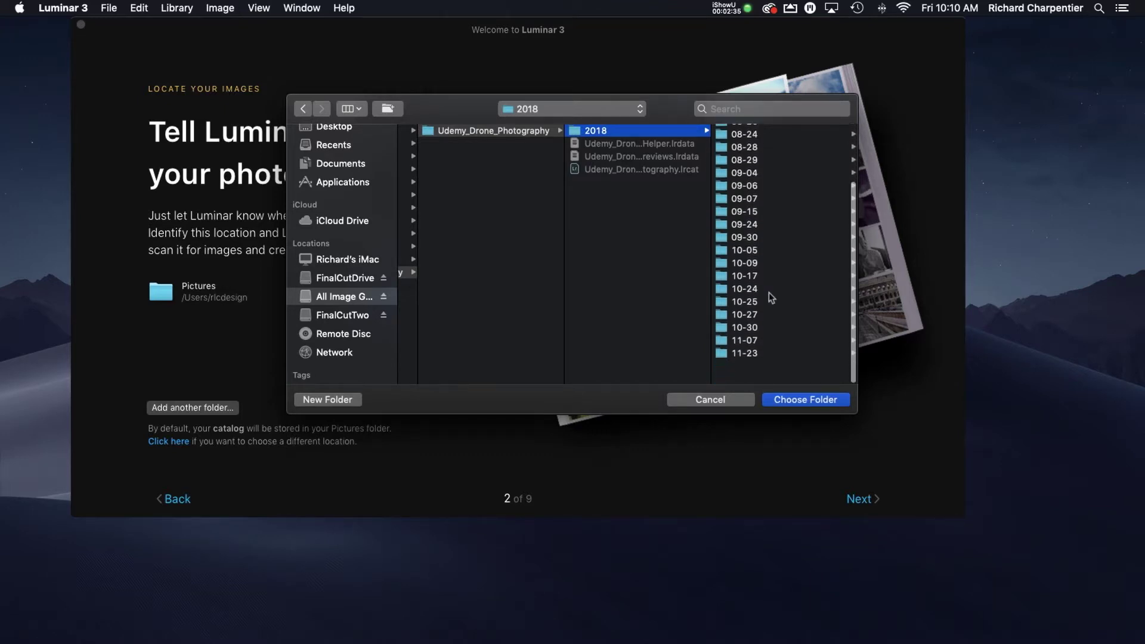
pyautogui.scroll(5, 768, 293)
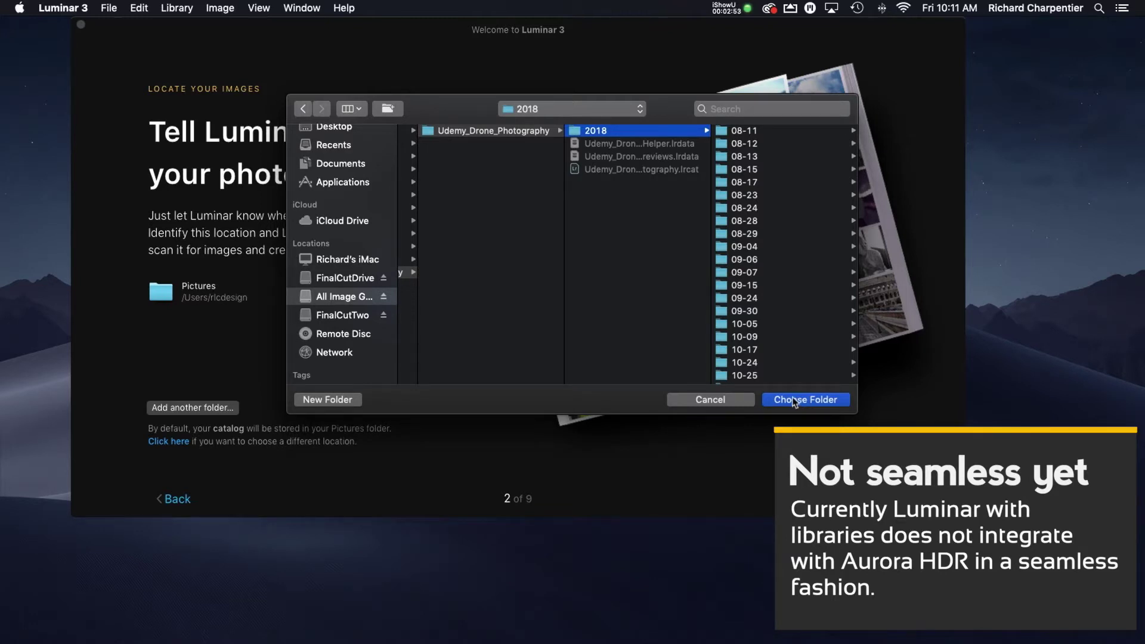
pyautogui.click(814, 400)
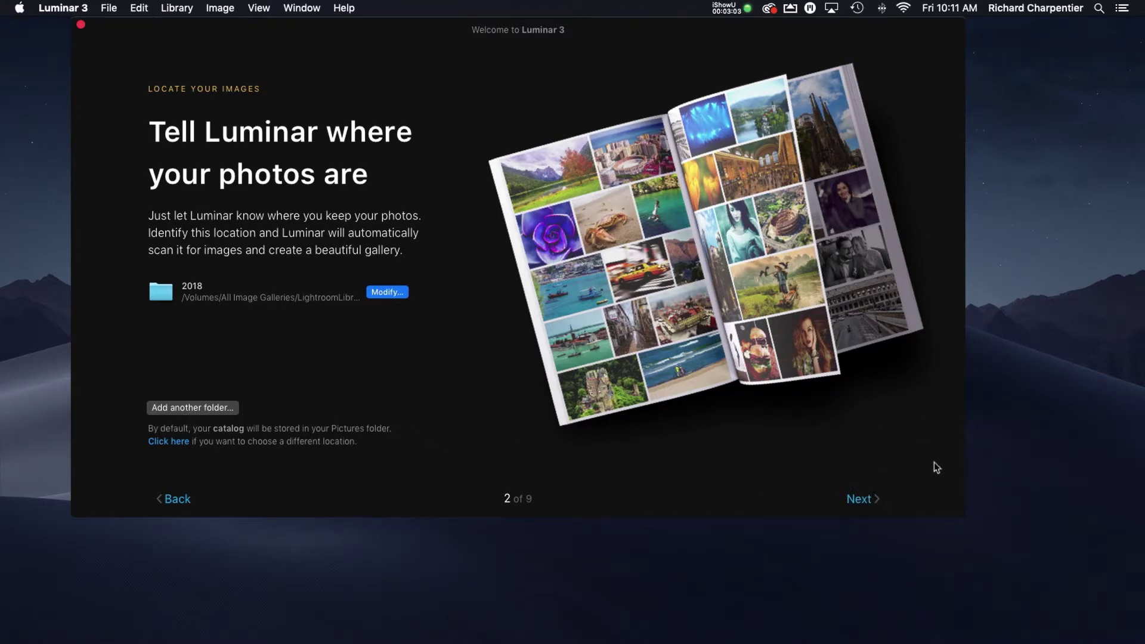
# - Advance the welcome tour three pages to page 5 of 9, Luminar Looks
pyautogui.click(859, 501)
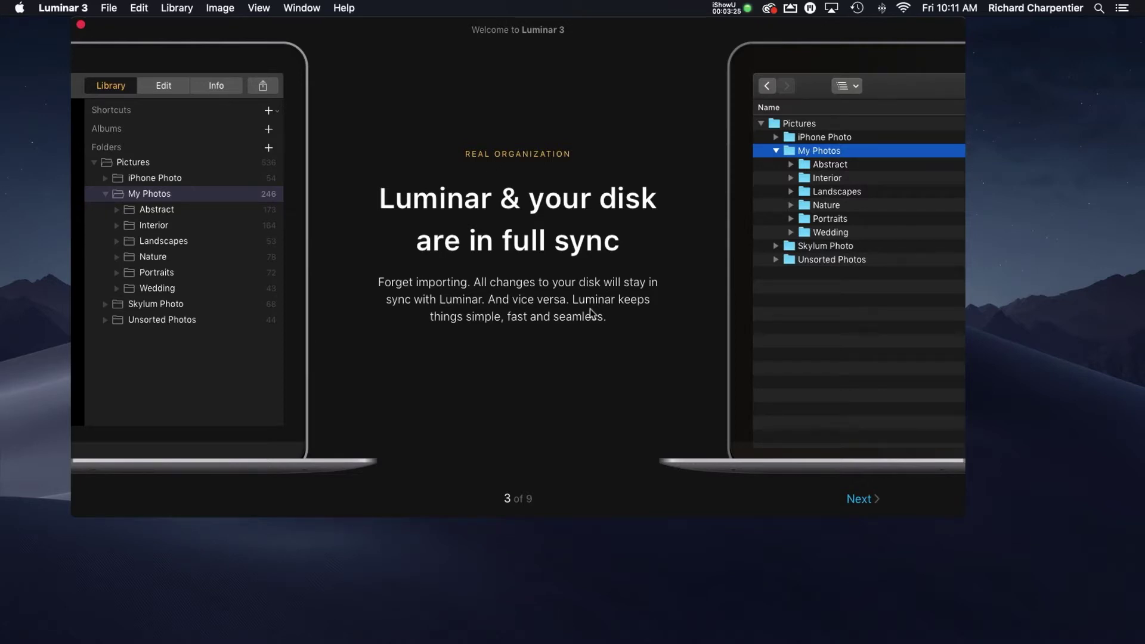
pyautogui.click(861, 504)
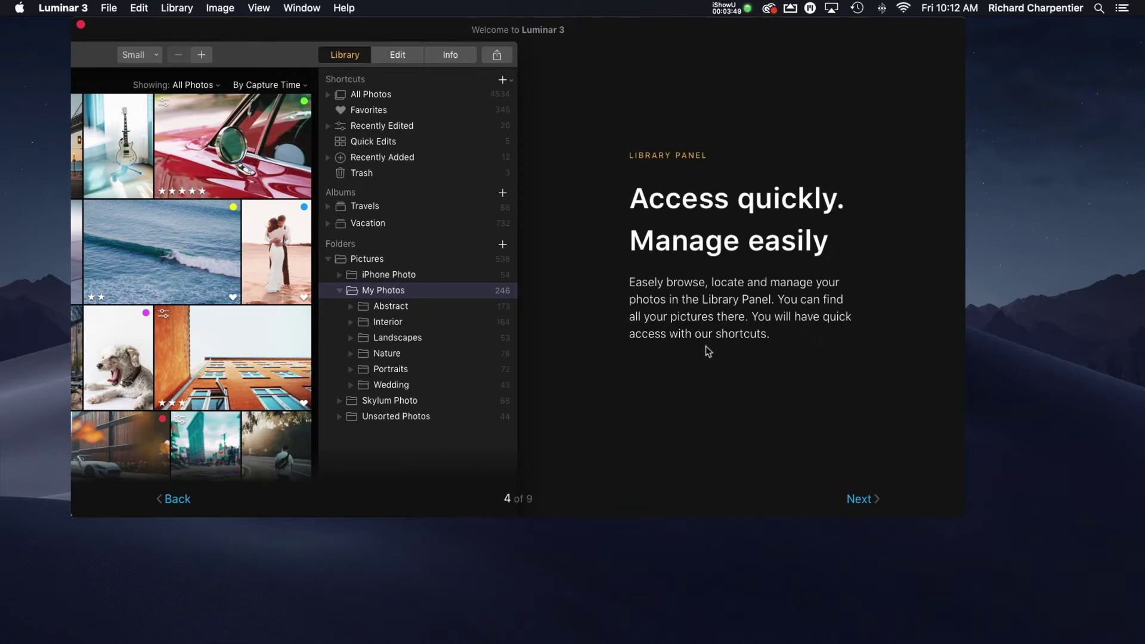
pyautogui.click(860, 503)
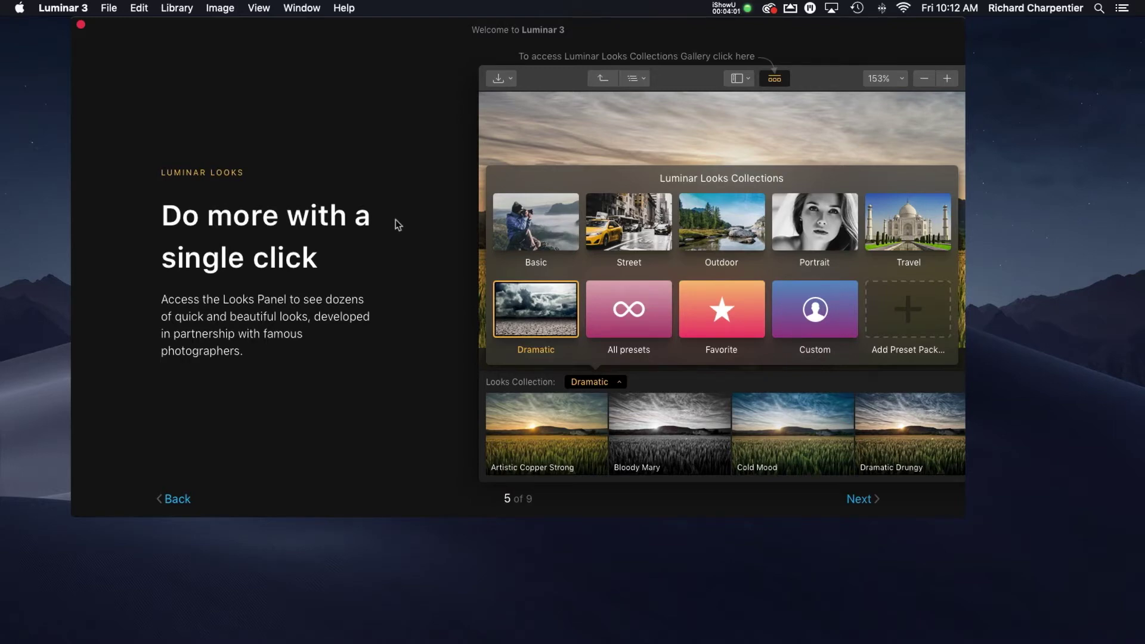
# - Go through tour pages 6–8 and finish page 9 to open the 1719-photo All Photos library
pyautogui.click(859, 502)
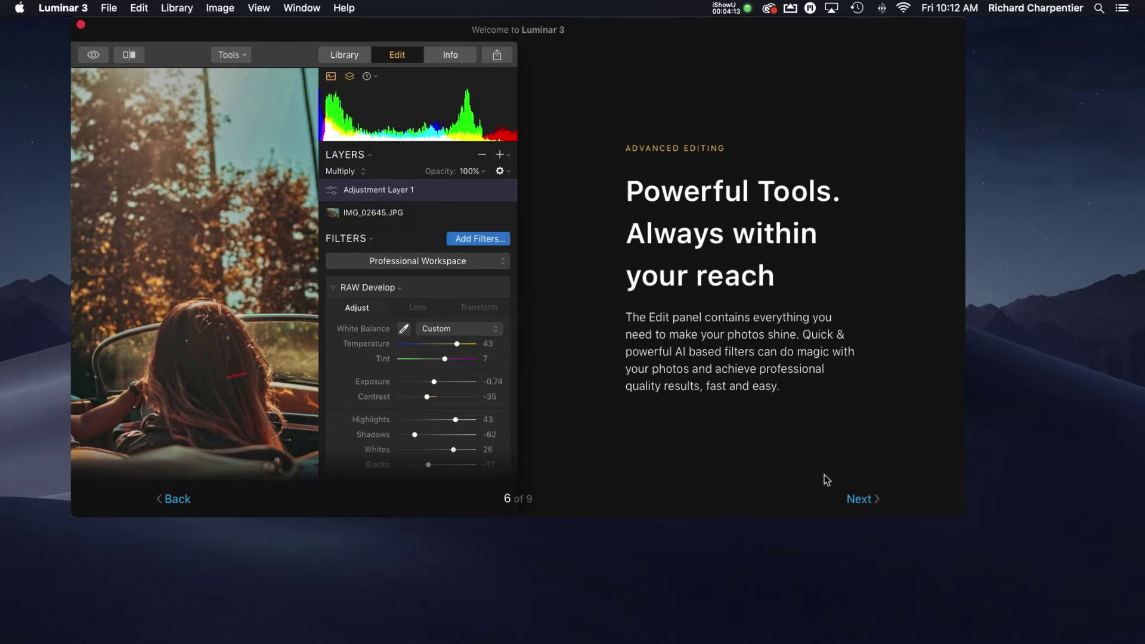
pyautogui.click(862, 501)
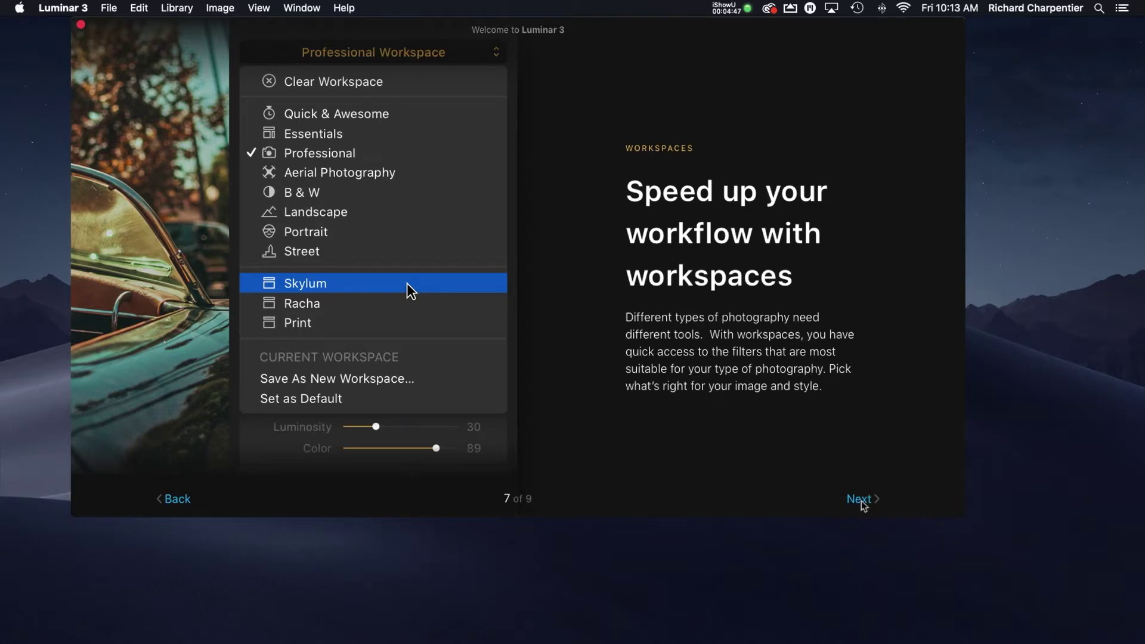
pyautogui.click(860, 501)
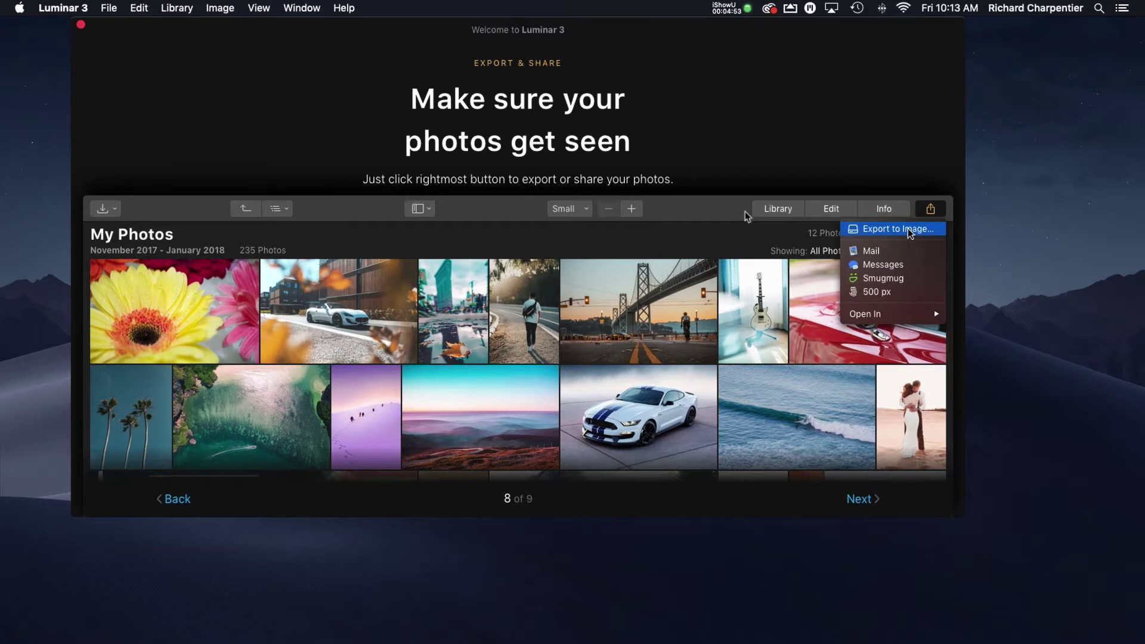
pyautogui.click(935, 207)
pyautogui.click(859, 499)
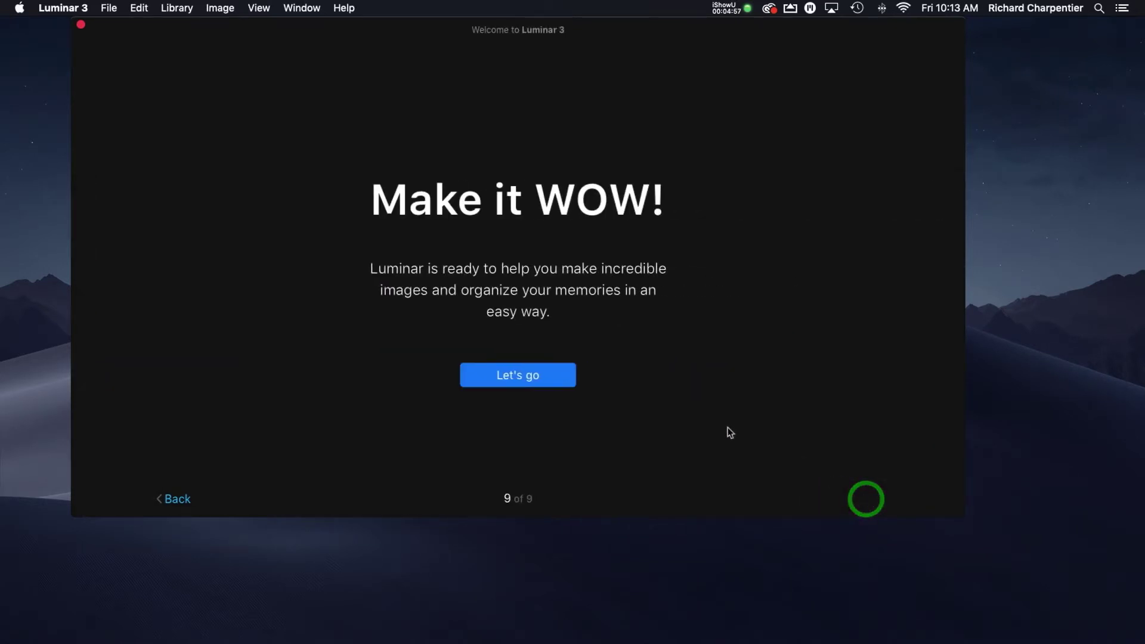
pyautogui.click(535, 379)
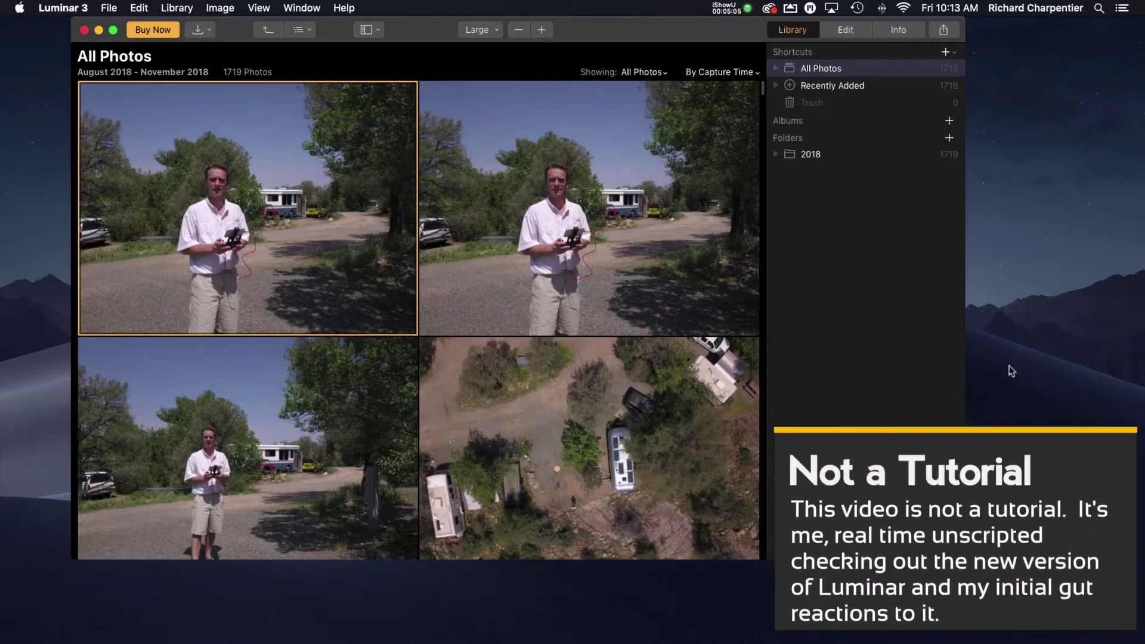
# - Widen the library window to both the right and left screen edges
pyautogui.moveTo(960, 339); pyautogui.dragTo(1142, 345)
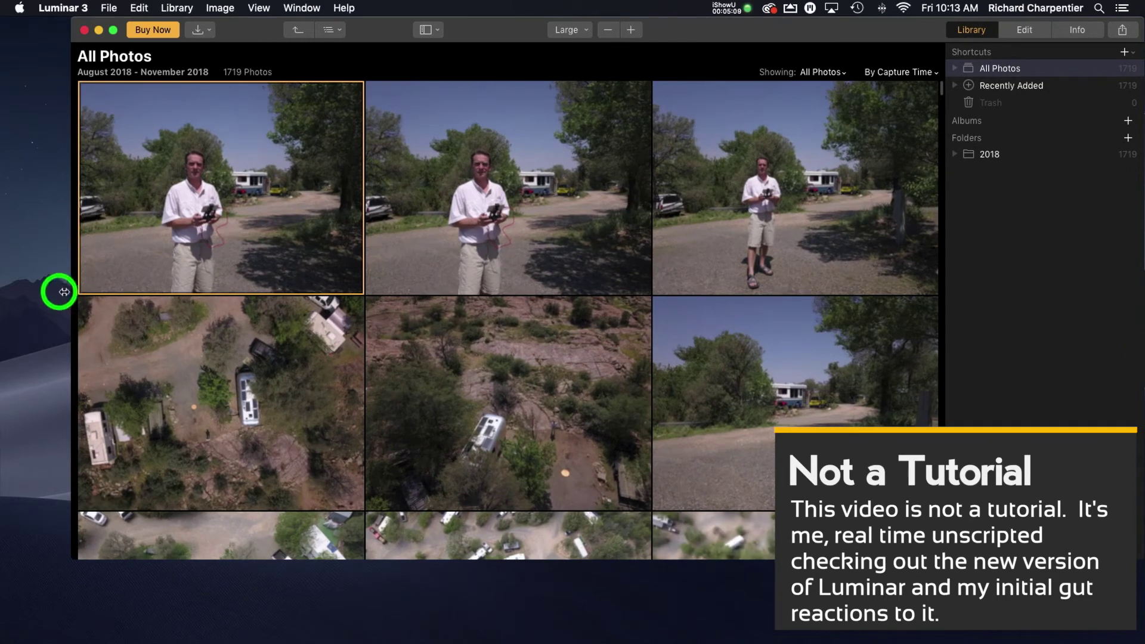
pyautogui.moveTo(59, 292); pyautogui.dragTo(4, 291)
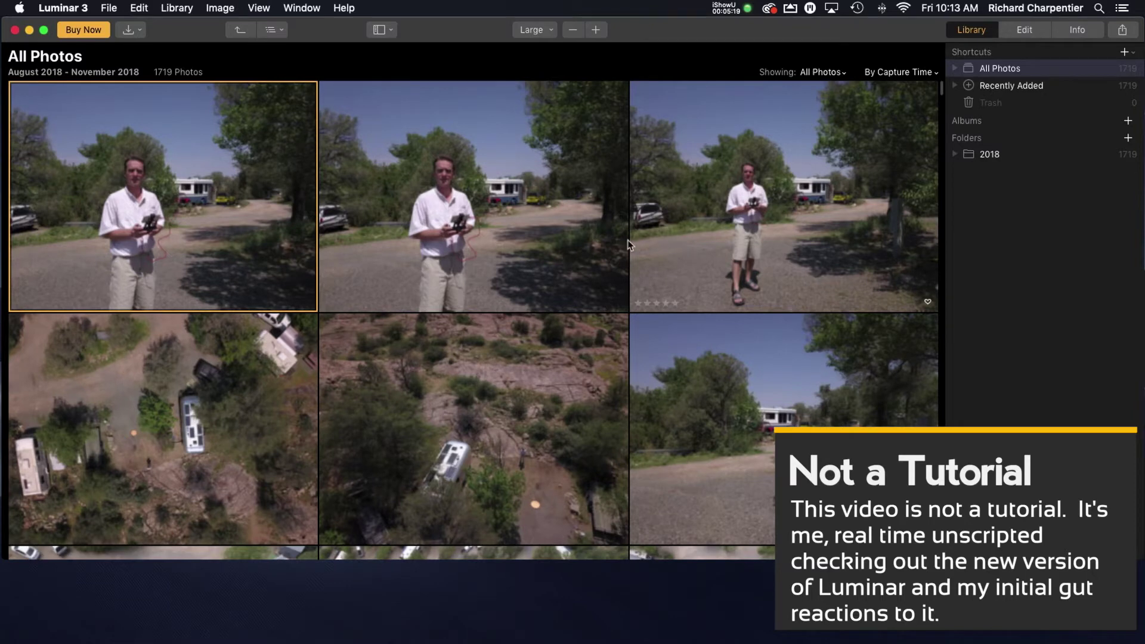
pyautogui.scroll(-3, 628, 240)
pyautogui.scroll(3, 627, 240)
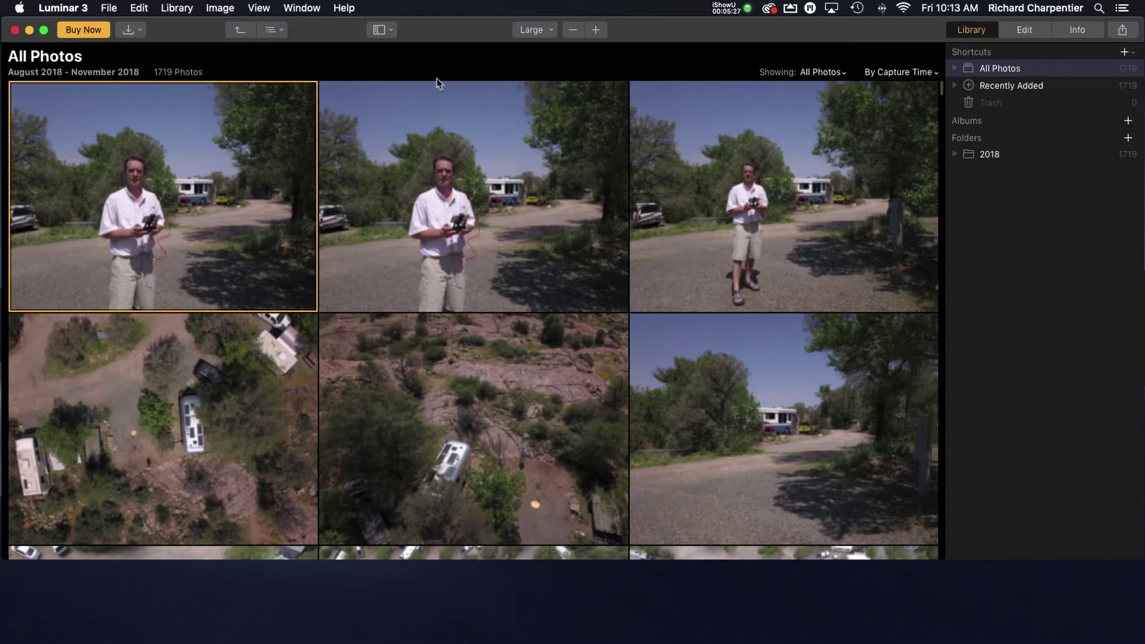
# - Dismiss the Buy Now dialog and open the Trial Mode activation form for email and key
pyautogui.click(93, 31)
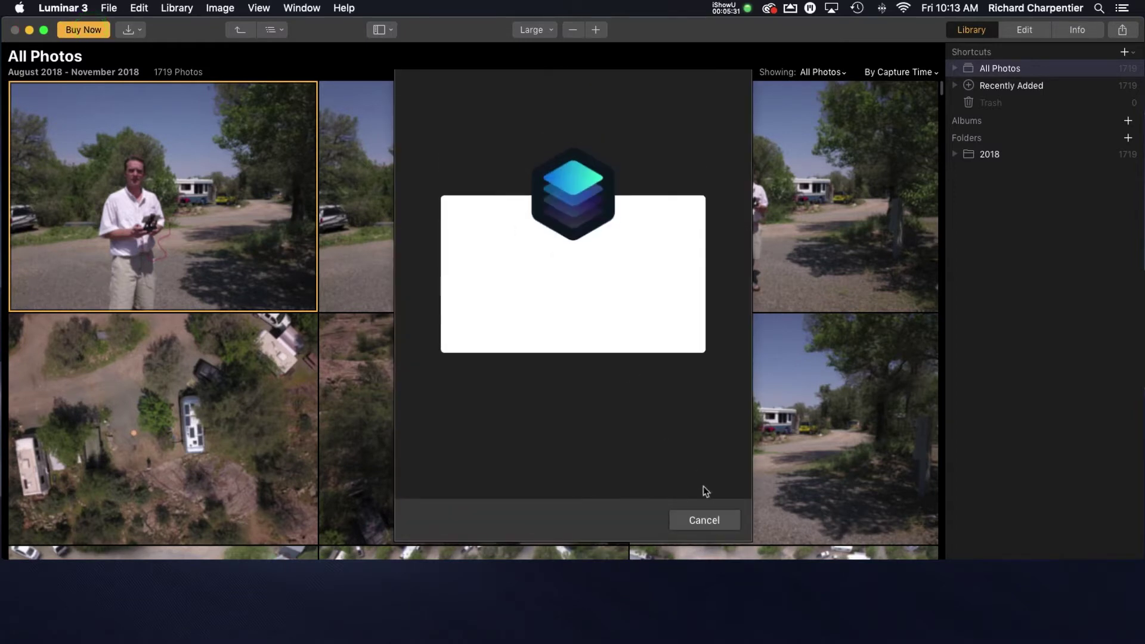
pyautogui.click(703, 522)
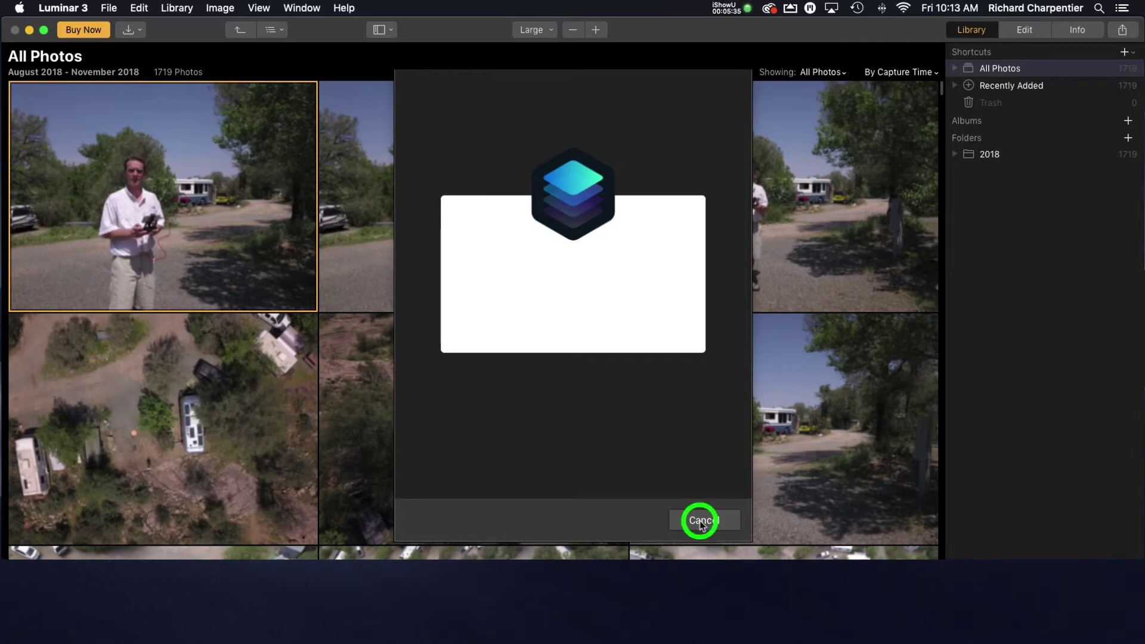
pyautogui.click(80, 9)
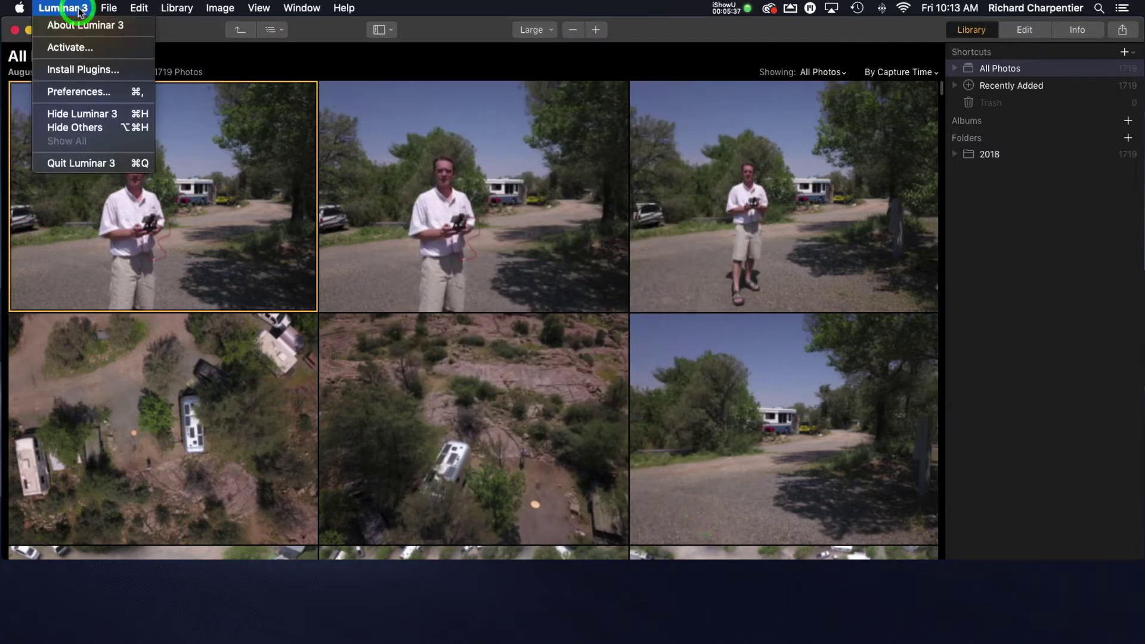
pyautogui.click(98, 47)
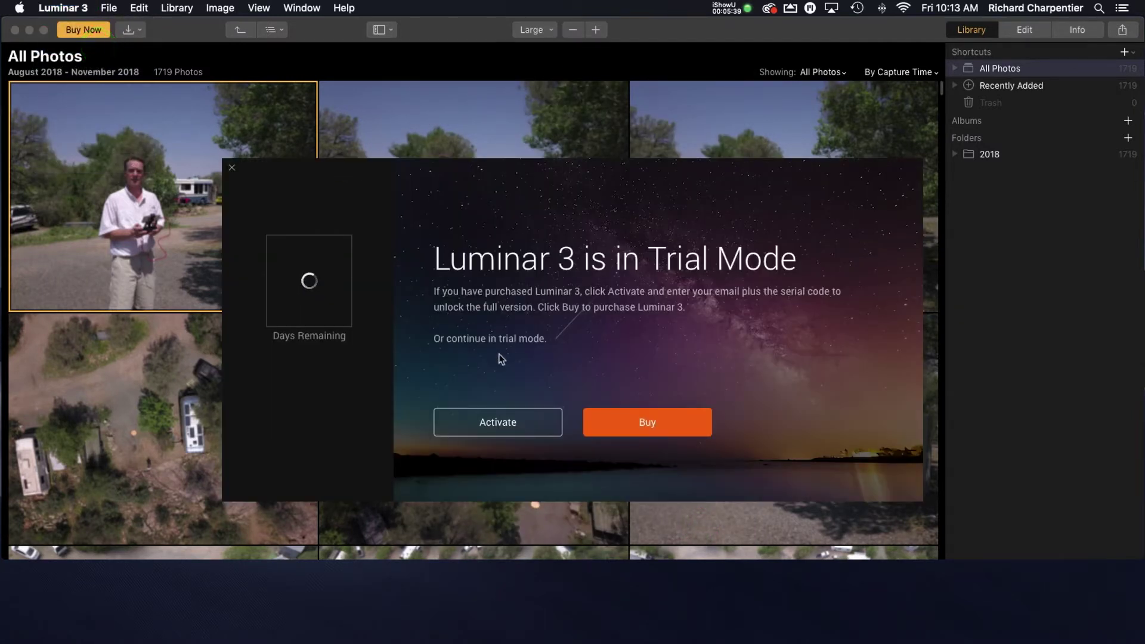
pyautogui.click(511, 423)
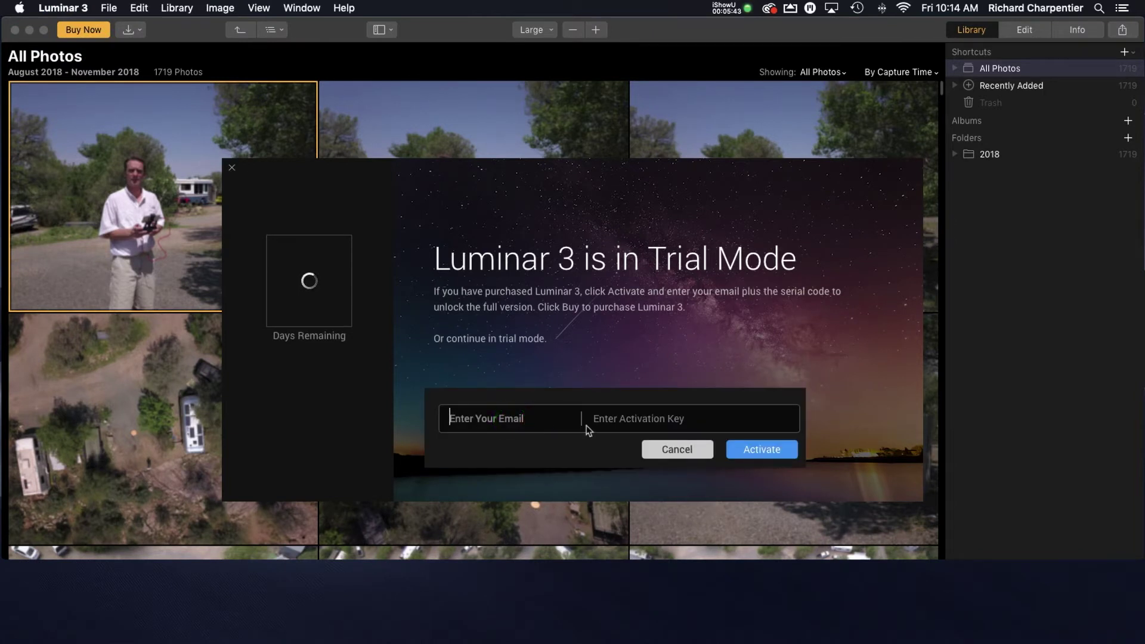
pyautogui.write('d')
pyautogui.press('BackSpace')
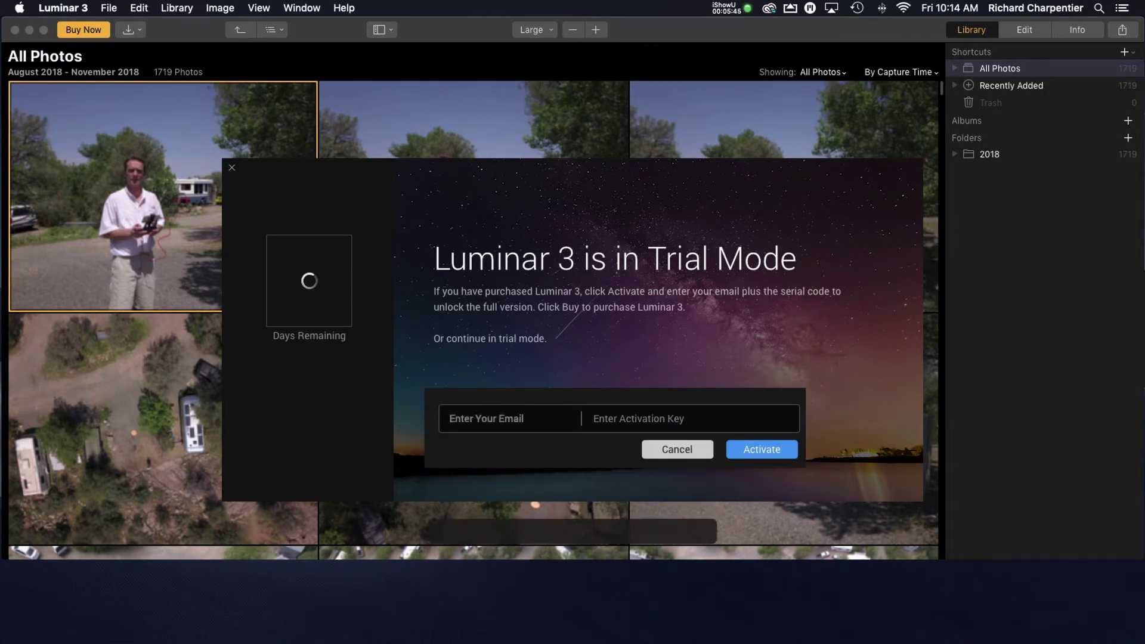
pyautogui.click(383, 54)
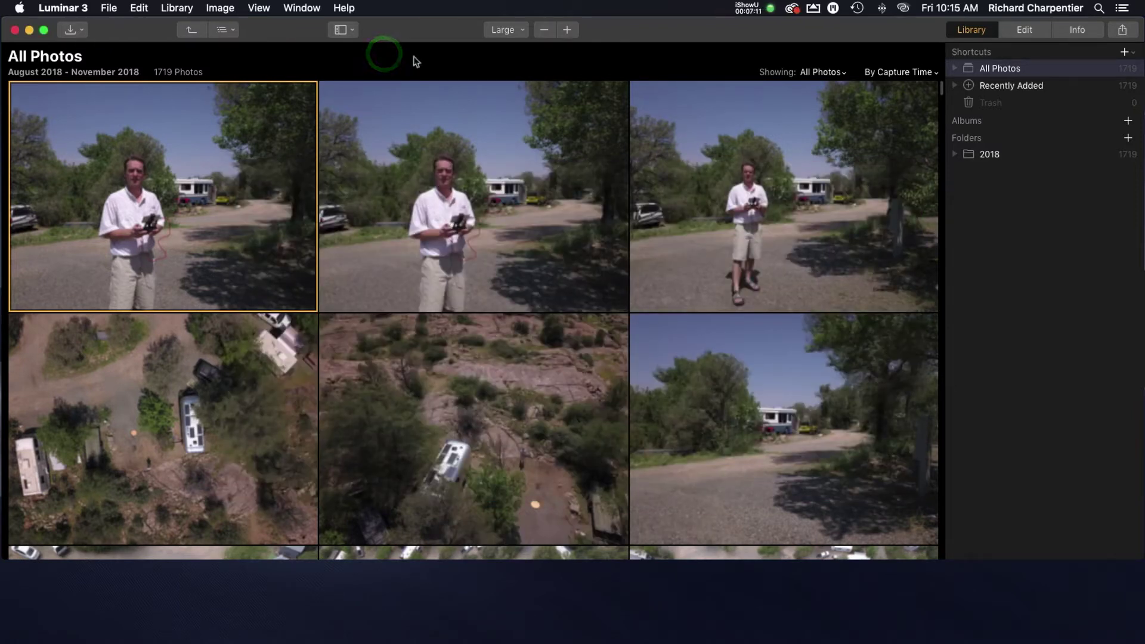
pyautogui.click(521, 29)
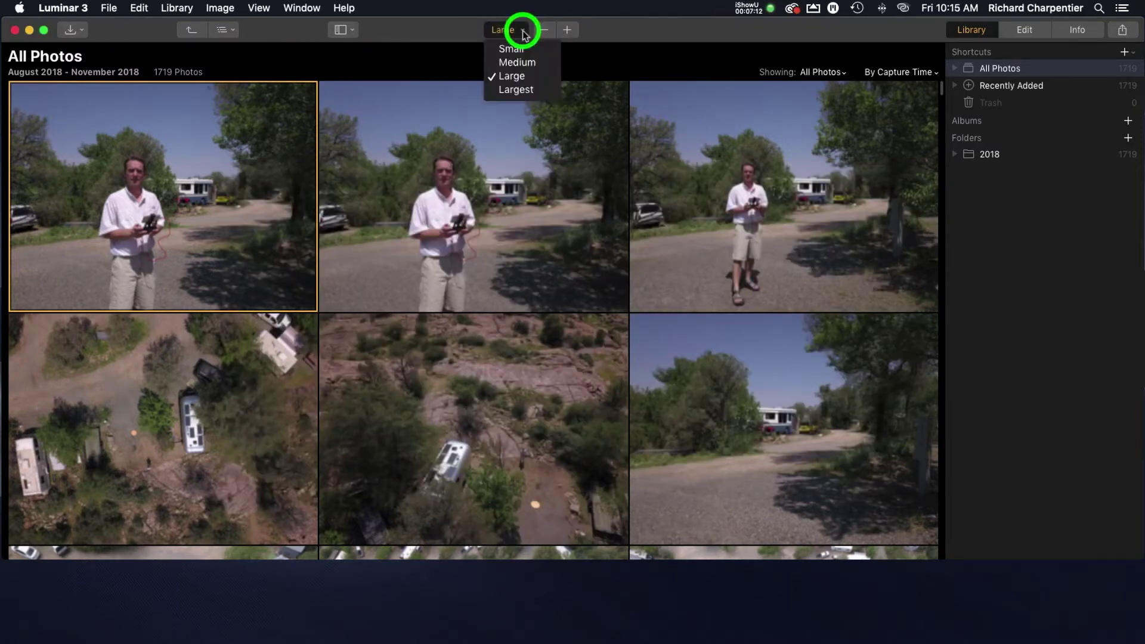
pyautogui.click(517, 63)
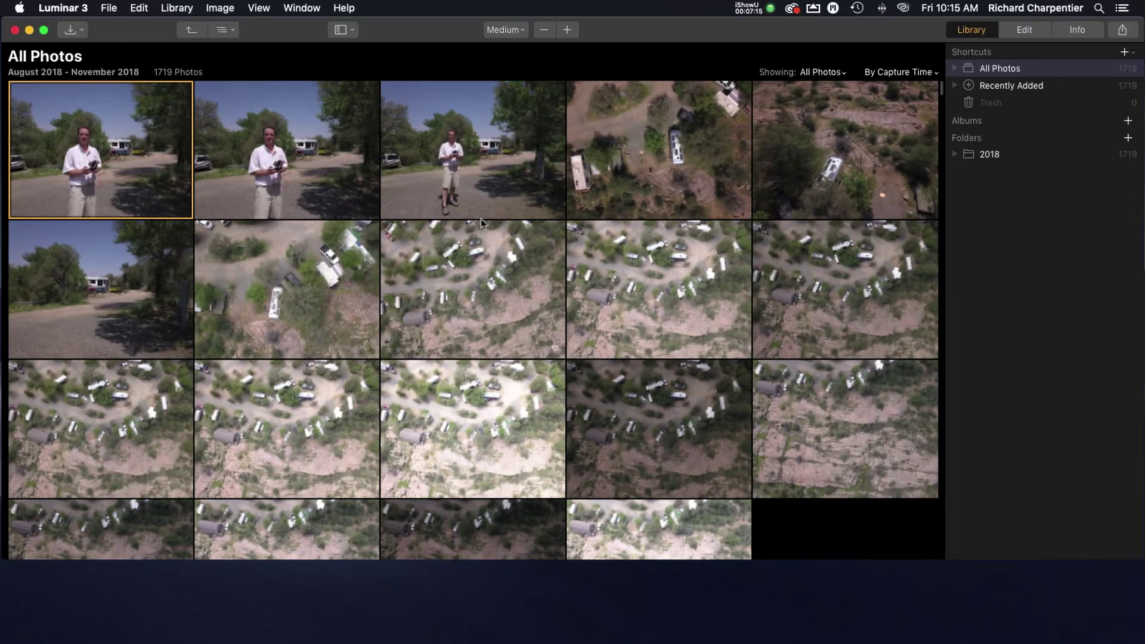
pyautogui.click(82, 31)
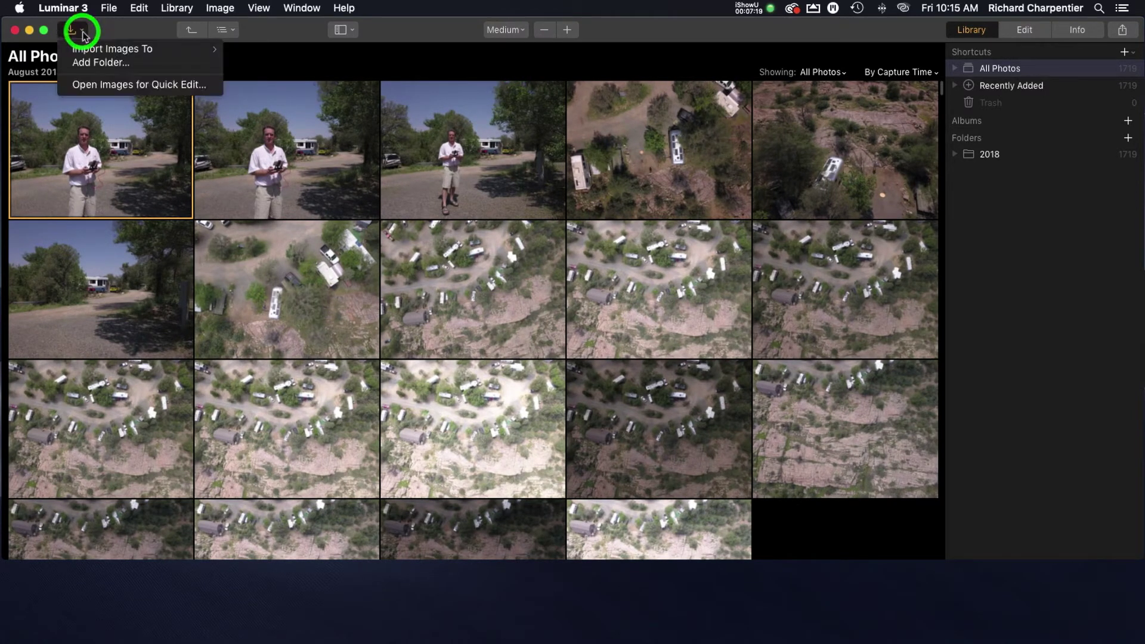
pyautogui.moveTo(95, 53)
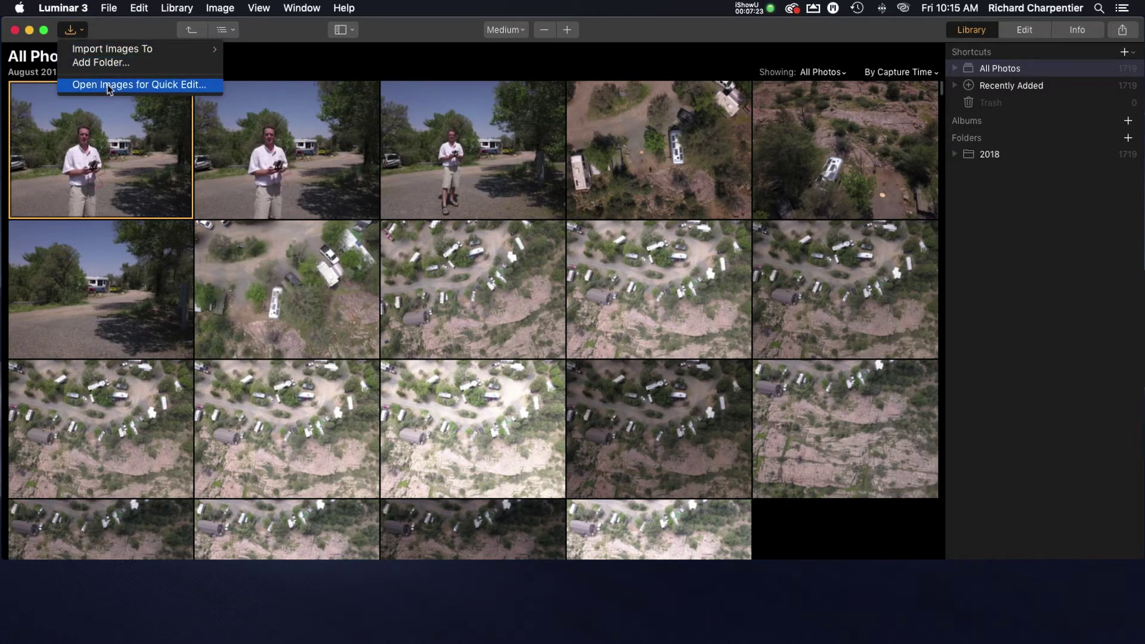
pyautogui.click(130, 27)
pyautogui.click(115, 10)
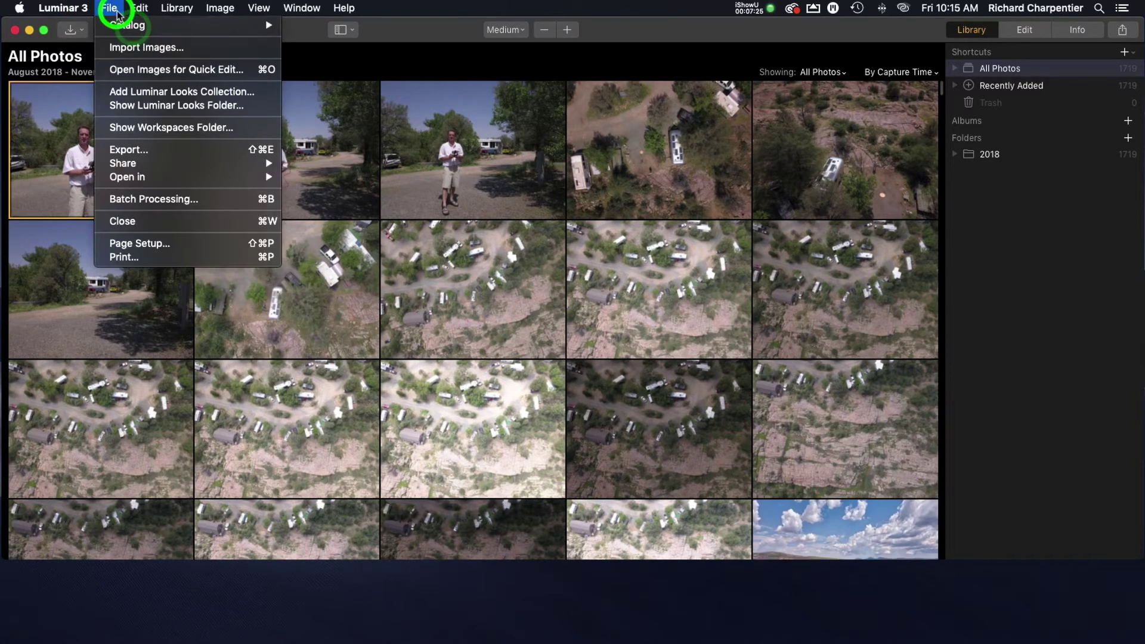
pyautogui.moveTo(192, 12)
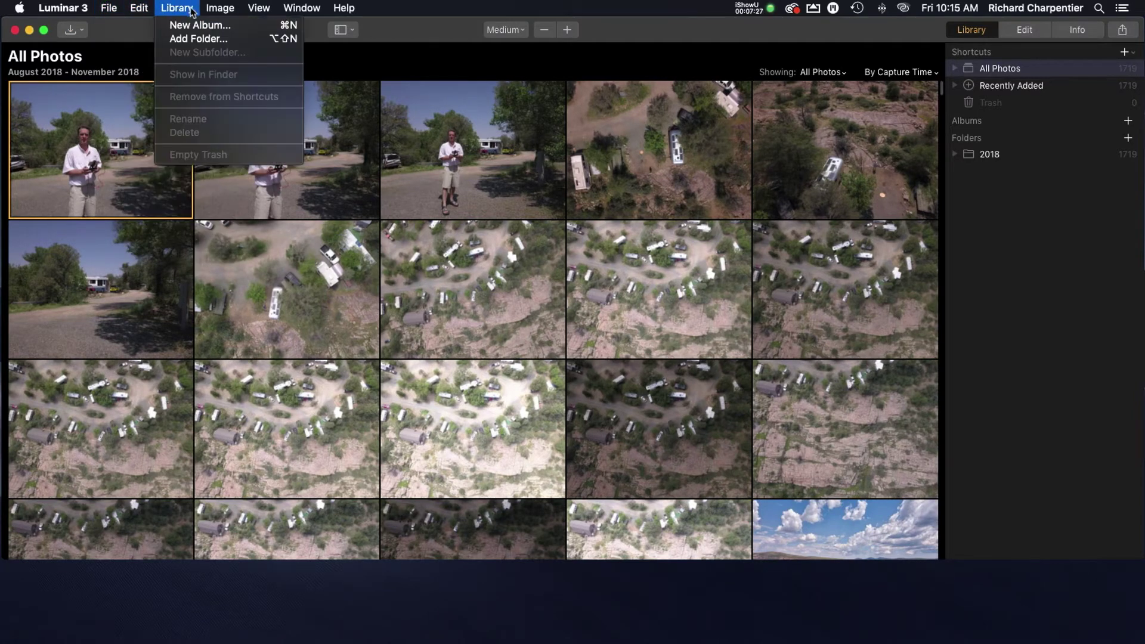
pyautogui.moveTo(318, 13)
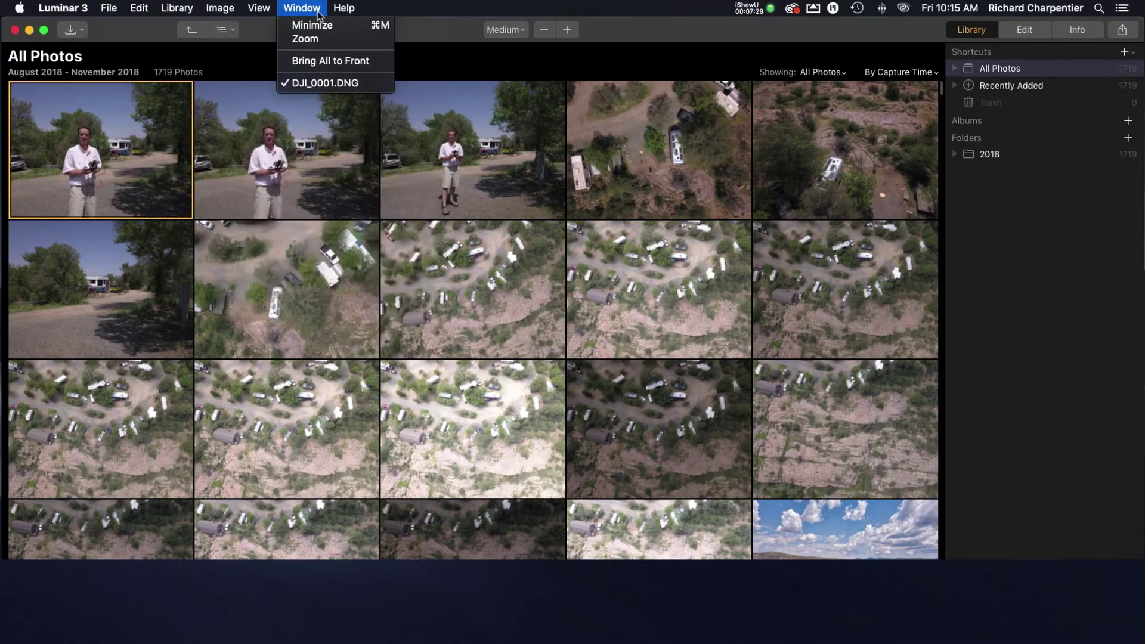
pyautogui.click(418, 6)
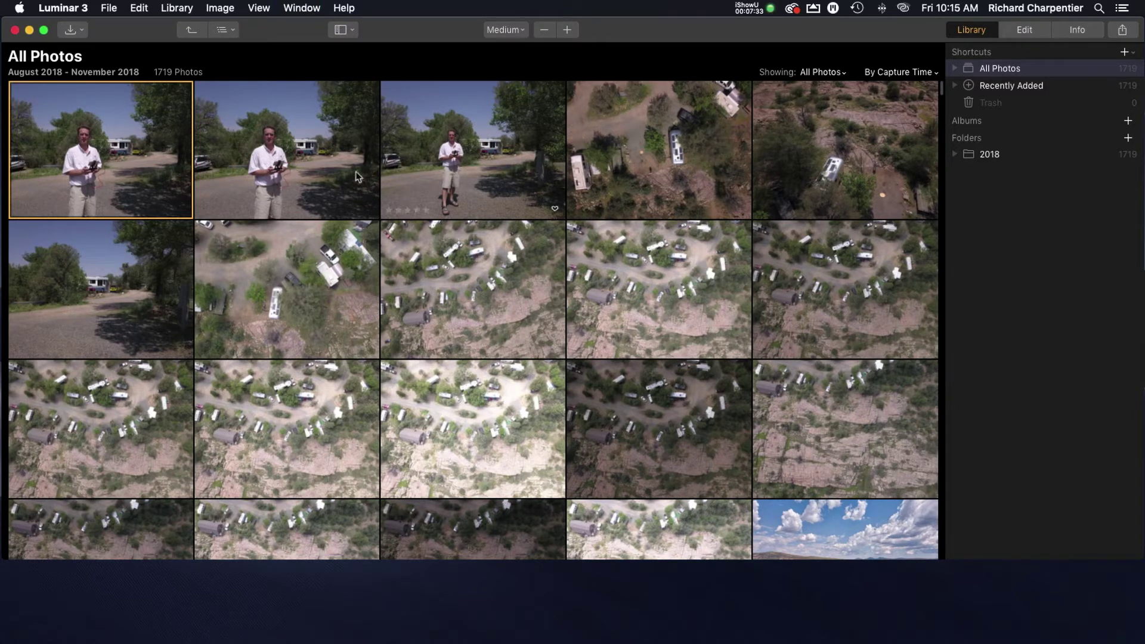
pyautogui.click(236, 31)
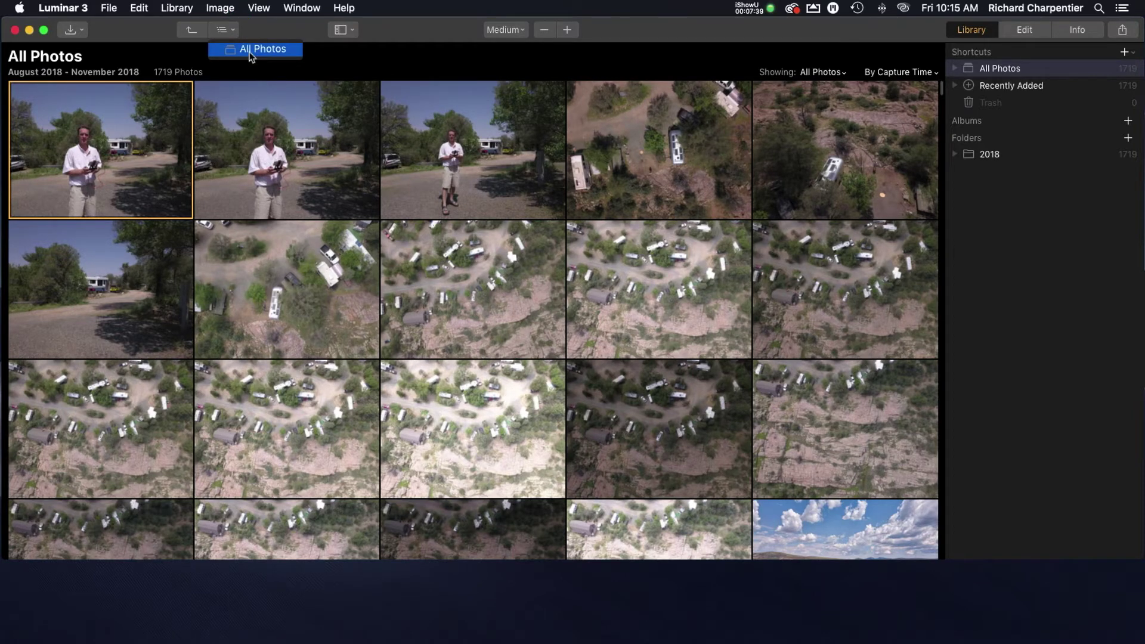
pyautogui.click(263, 31)
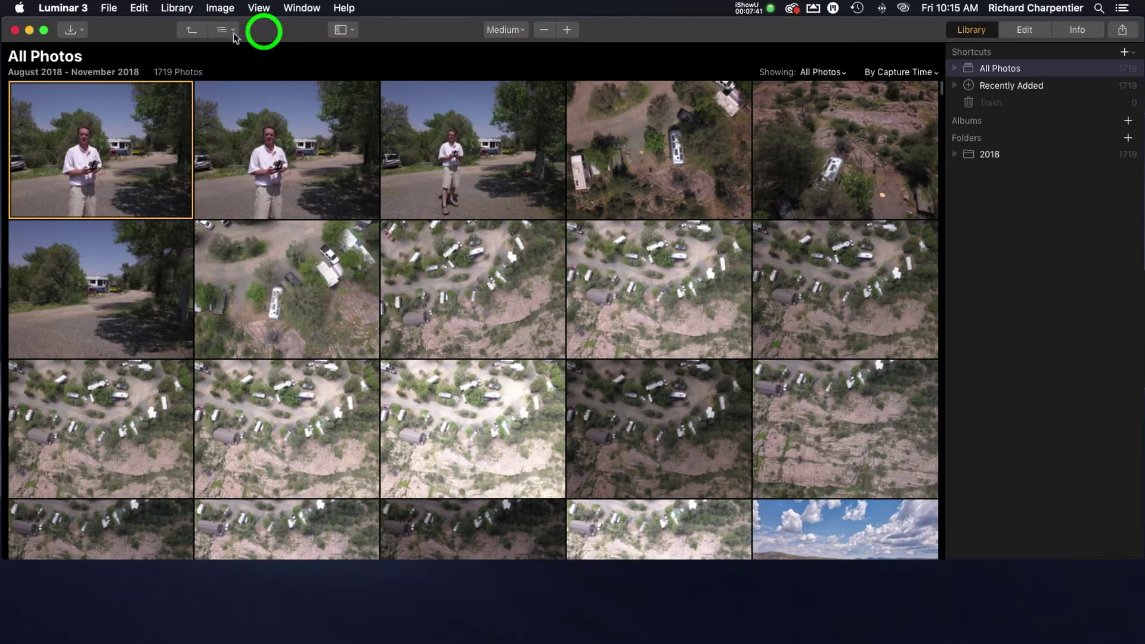
pyautogui.click(353, 30)
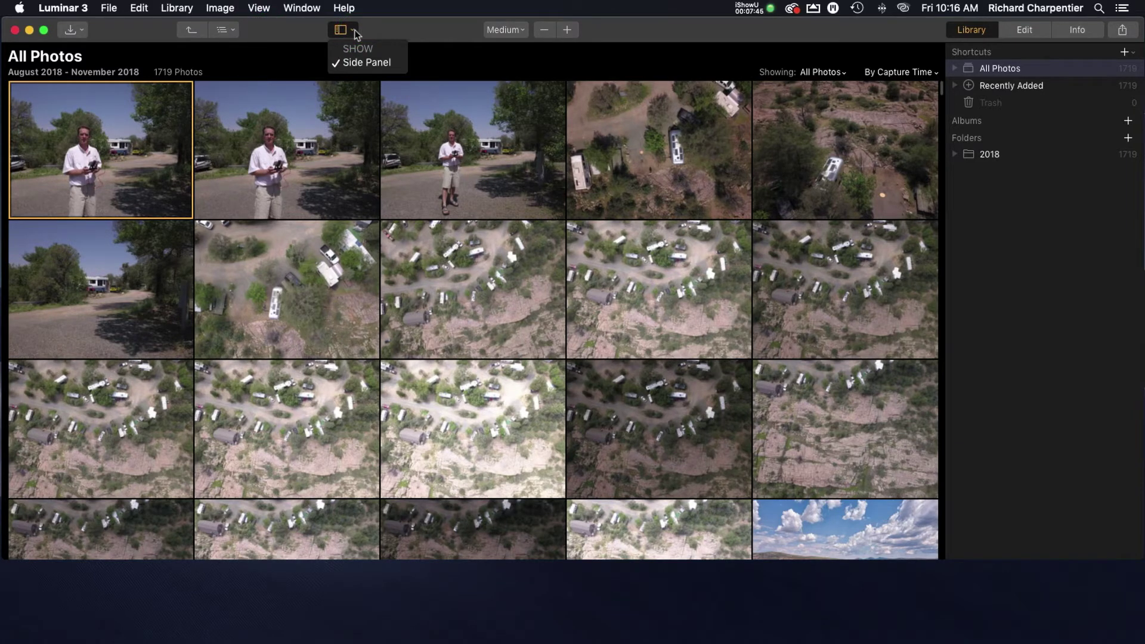
pyautogui.click(353, 31)
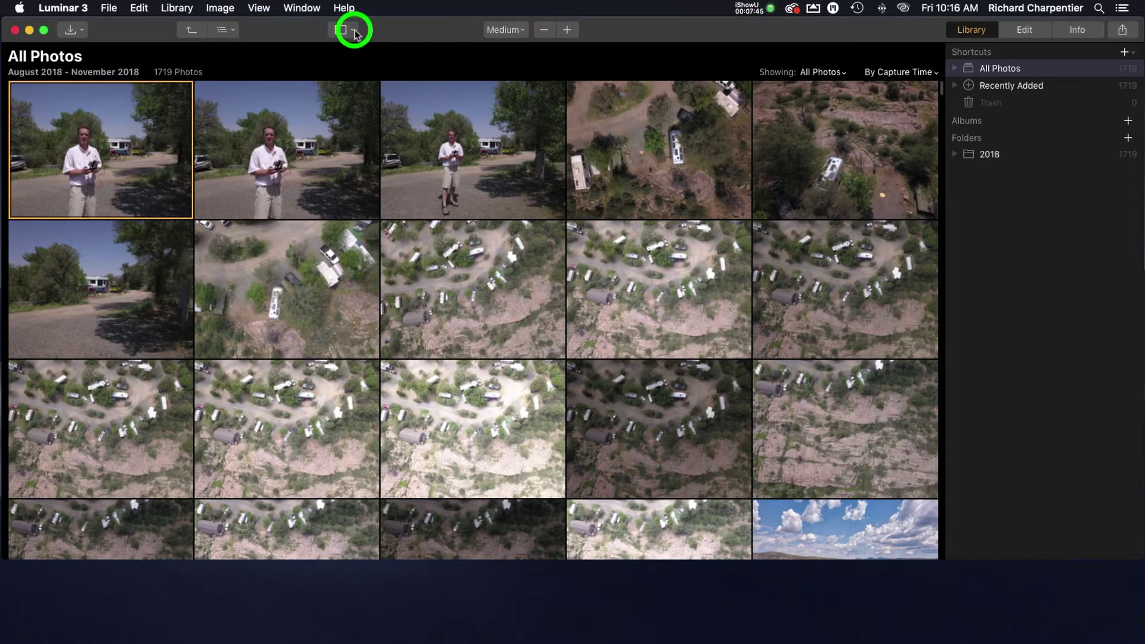
pyautogui.click(522, 31)
pyautogui.click(518, 47)
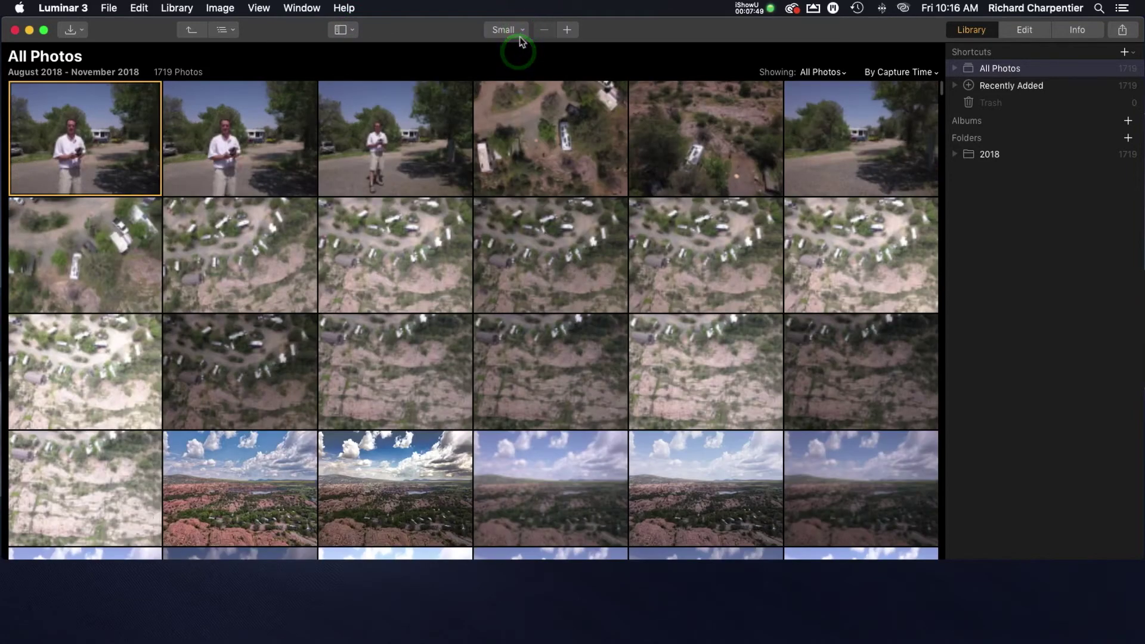
pyautogui.click(523, 30)
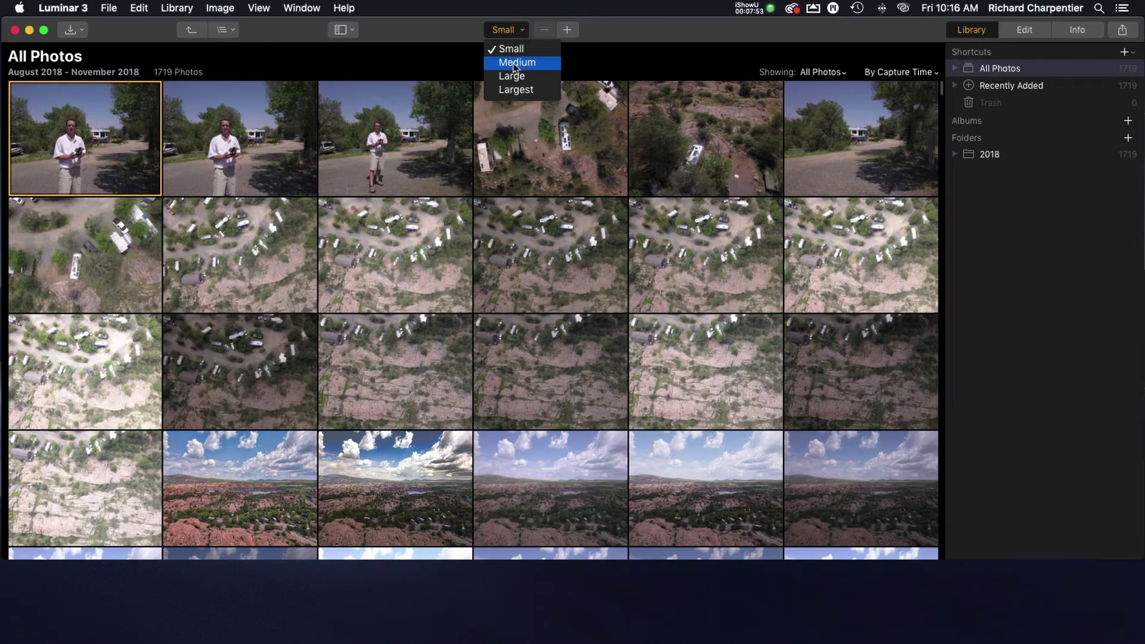
pyautogui.click(515, 63)
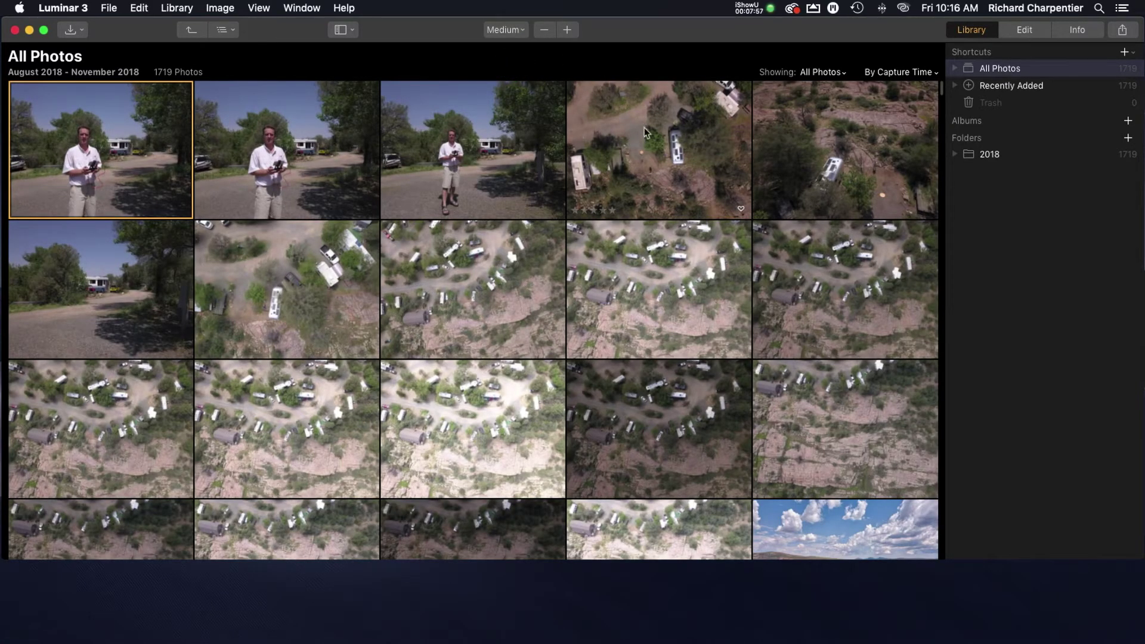
pyautogui.scroll(-6, 645, 133)
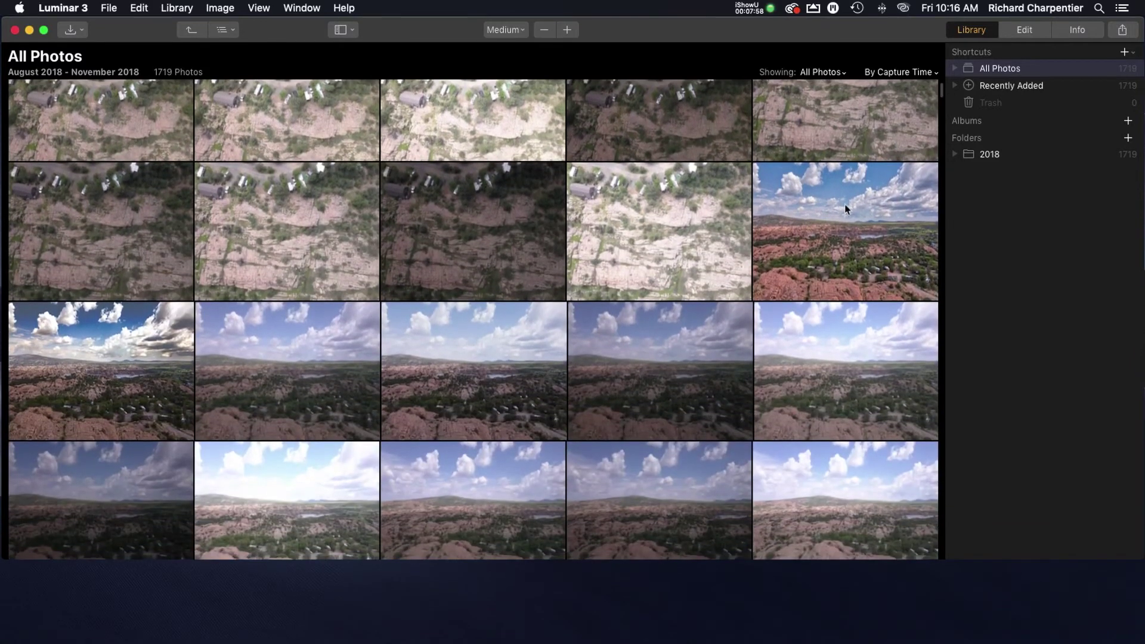
pyautogui.click(836, 213)
pyautogui.click(837, 213)
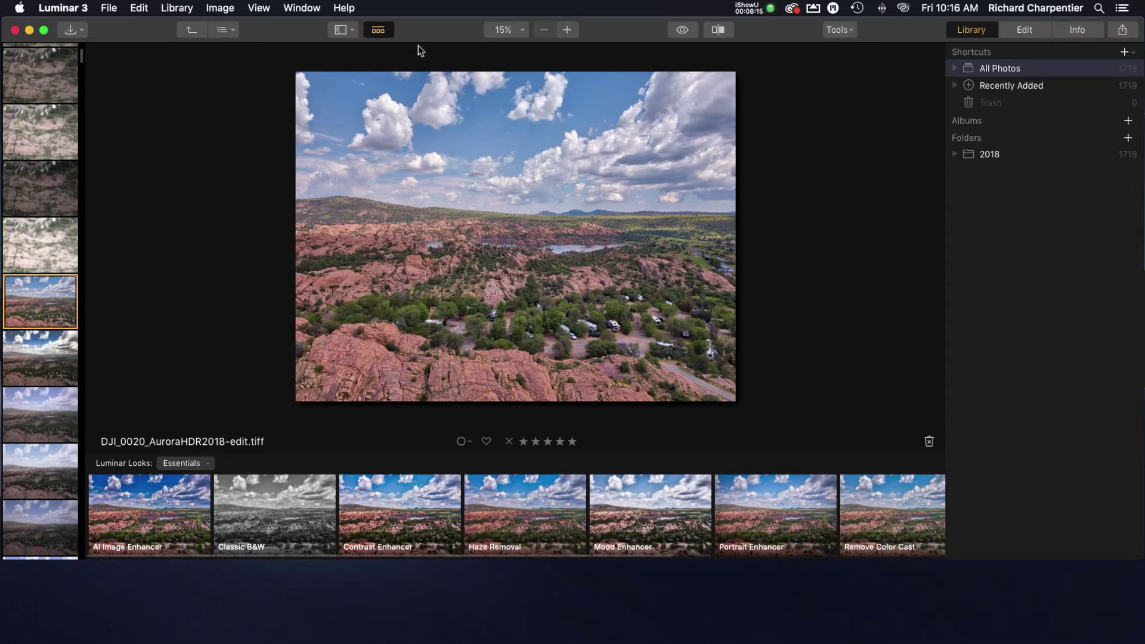
pyautogui.press('g')
pyautogui.scroll(-5, 544, 200)
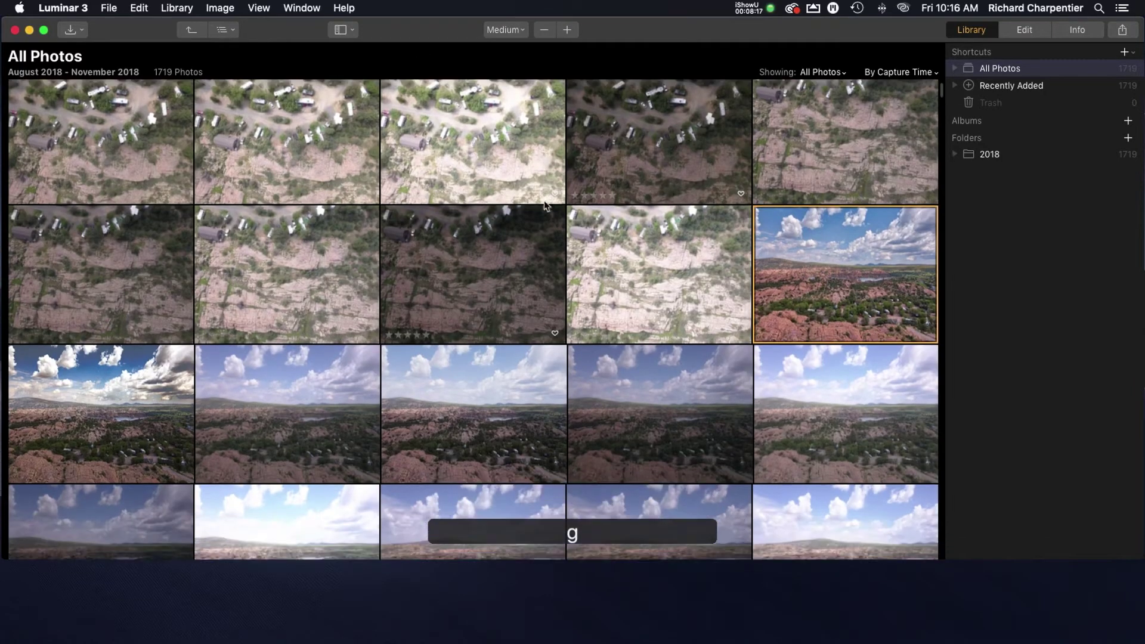
pyautogui.scroll(-2, 544, 201)
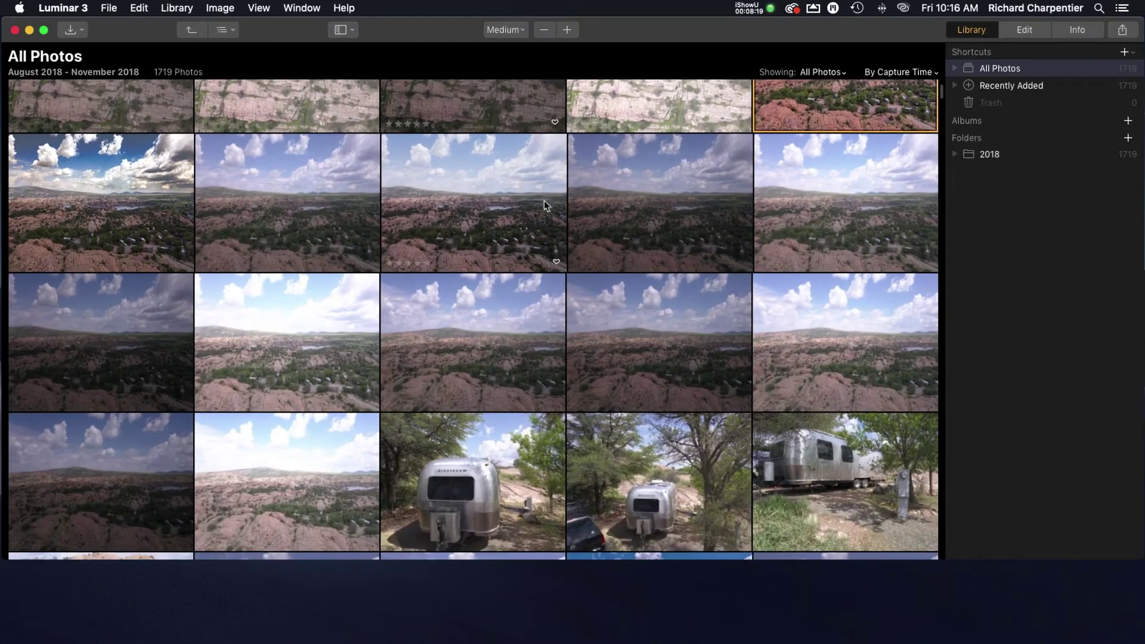
pyautogui.doubleClick(495, 181)
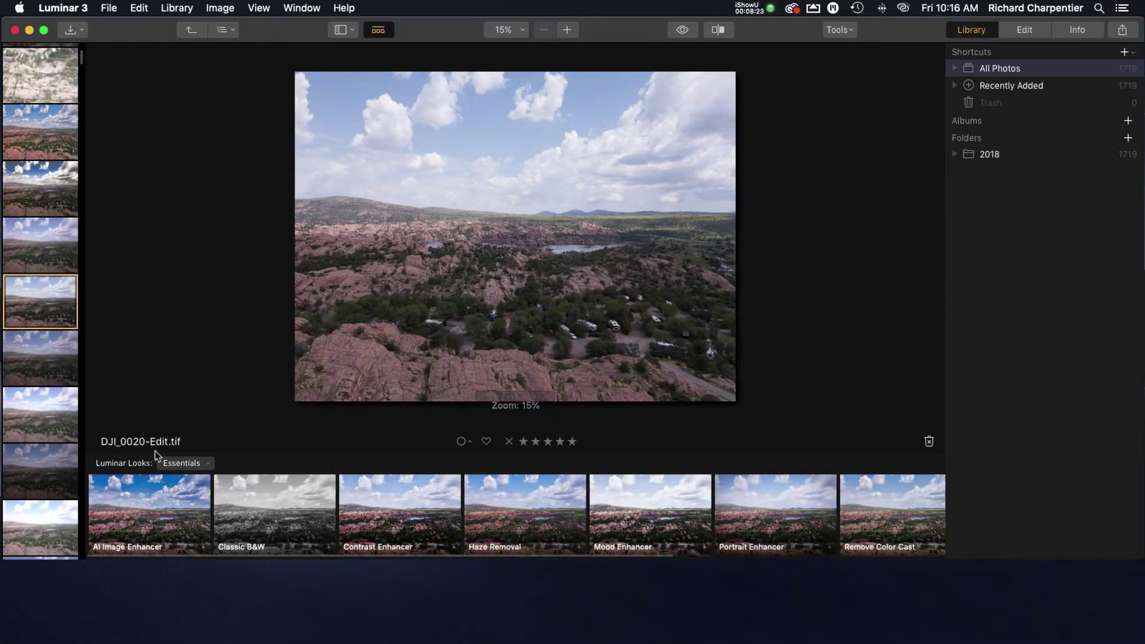
pyautogui.press('g')
pyautogui.scroll(-5, 507, 316)
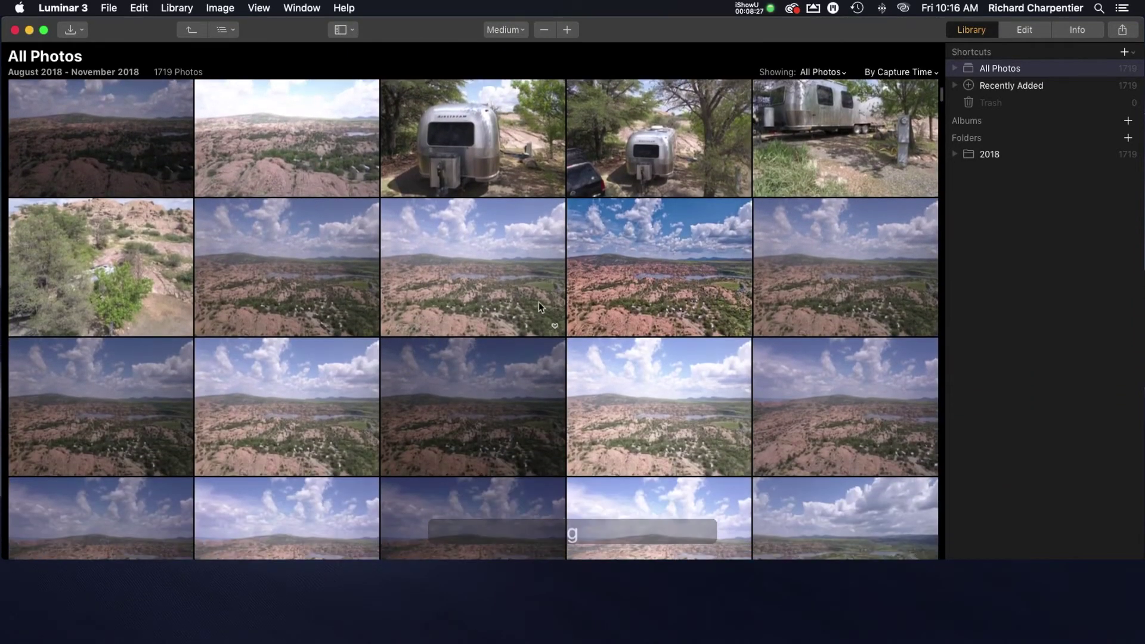
pyautogui.doubleClick(472, 286)
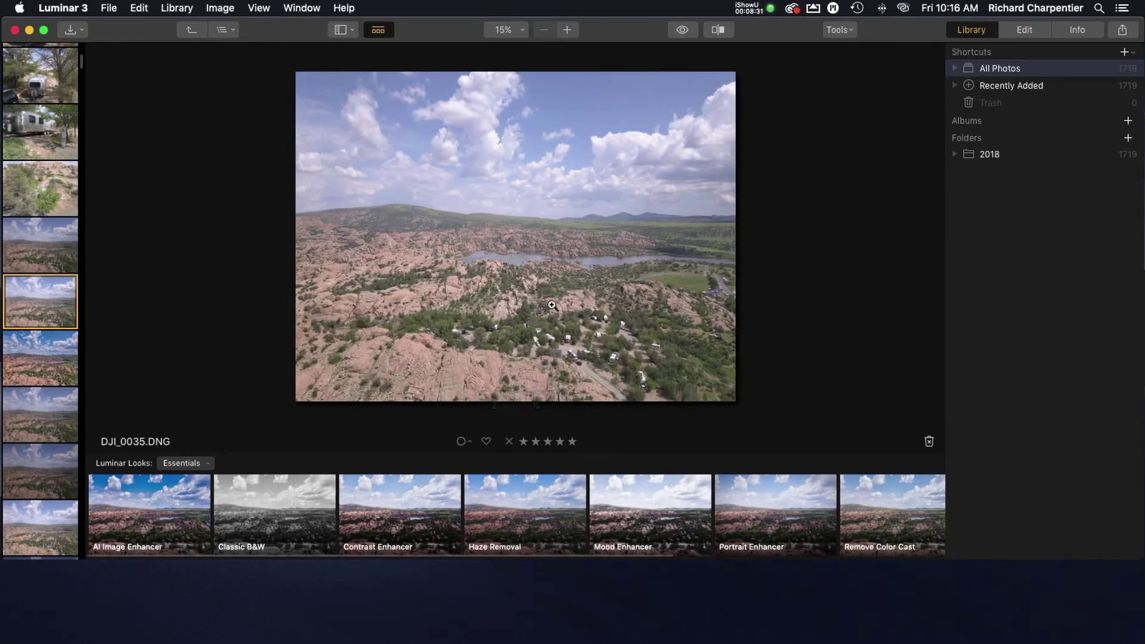
pyautogui.press('g')
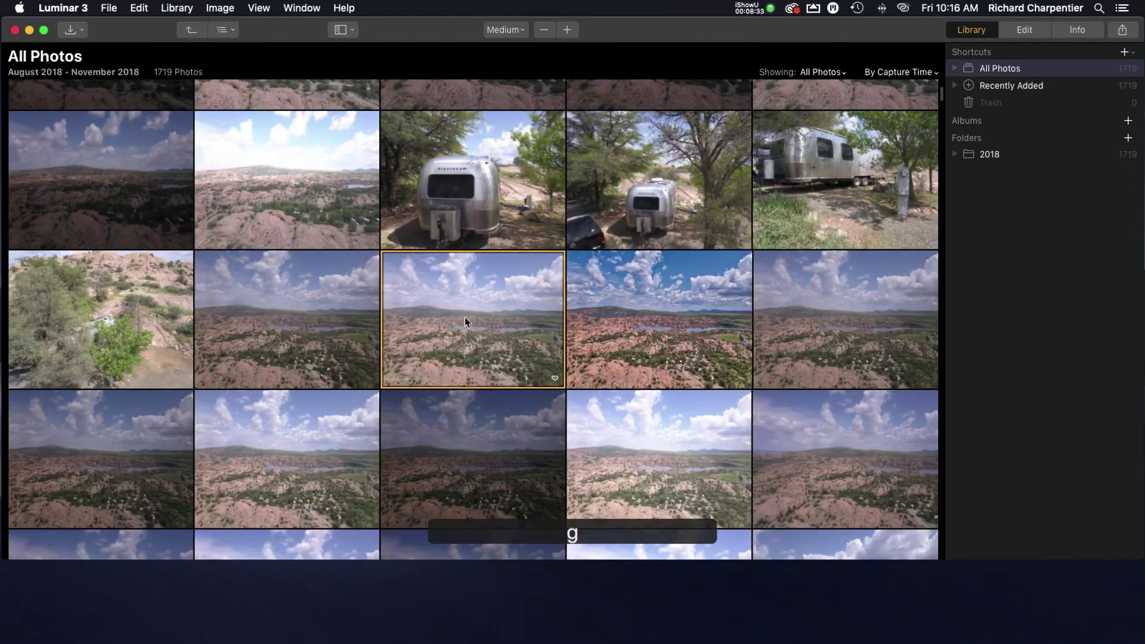
pyautogui.doubleClick(324, 314)
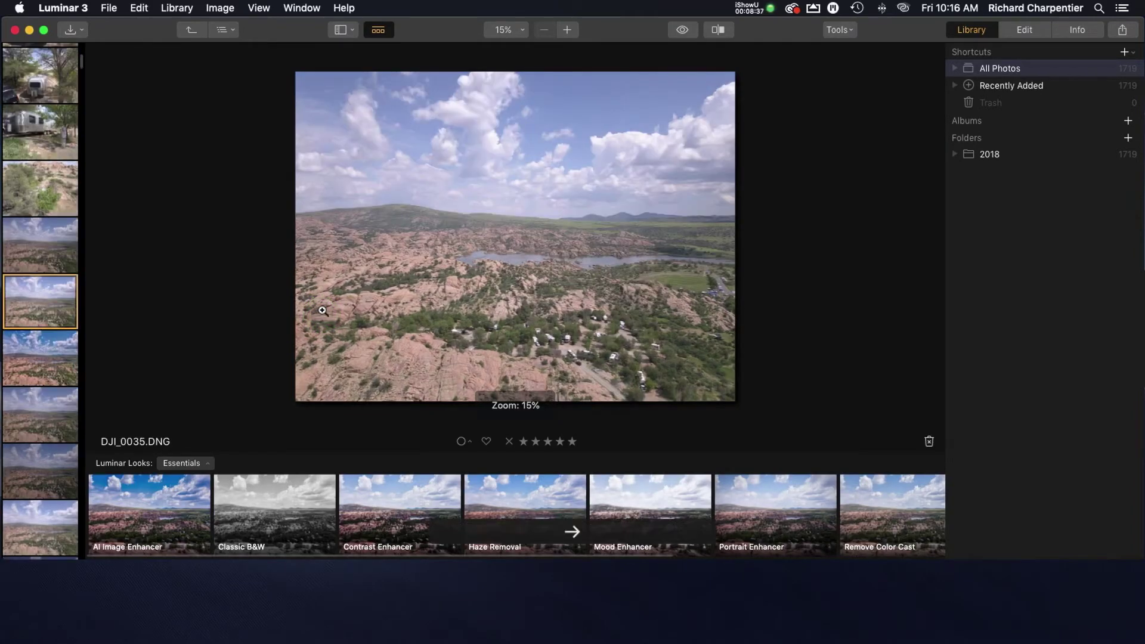
pyautogui.press('Right')
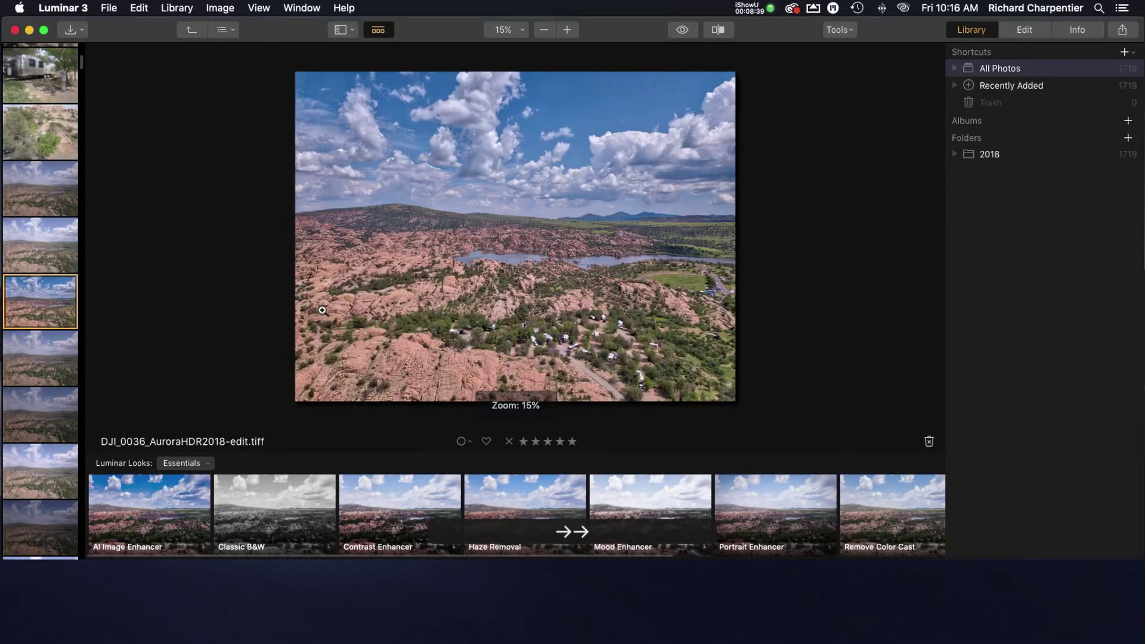
pyautogui.press('Left')
pyautogui.press('g')
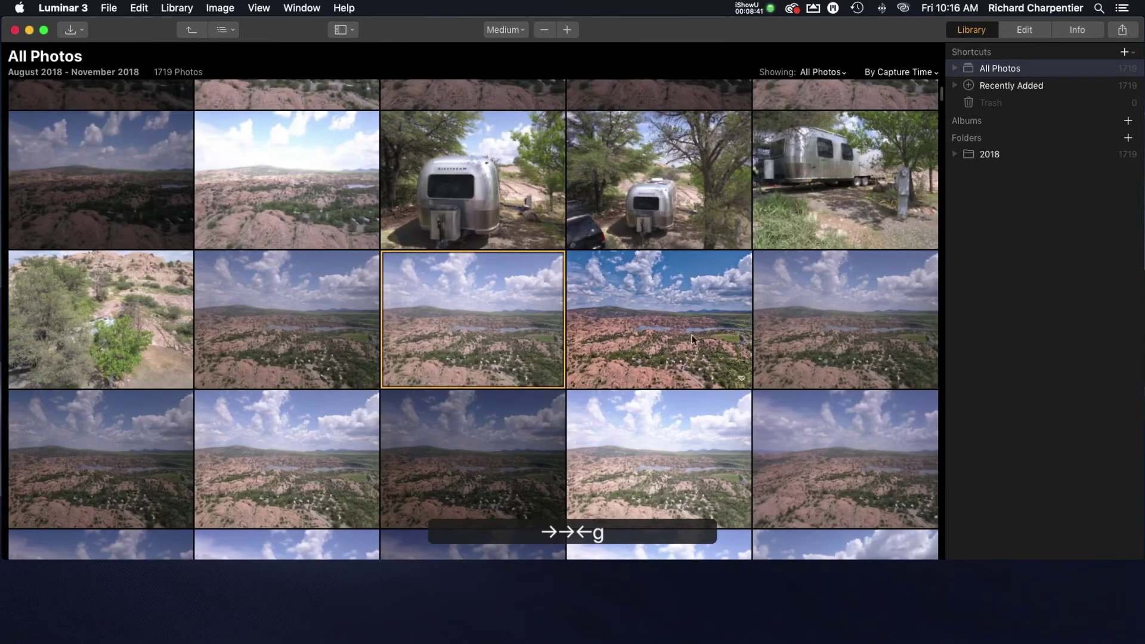
pyautogui.click(837, 320)
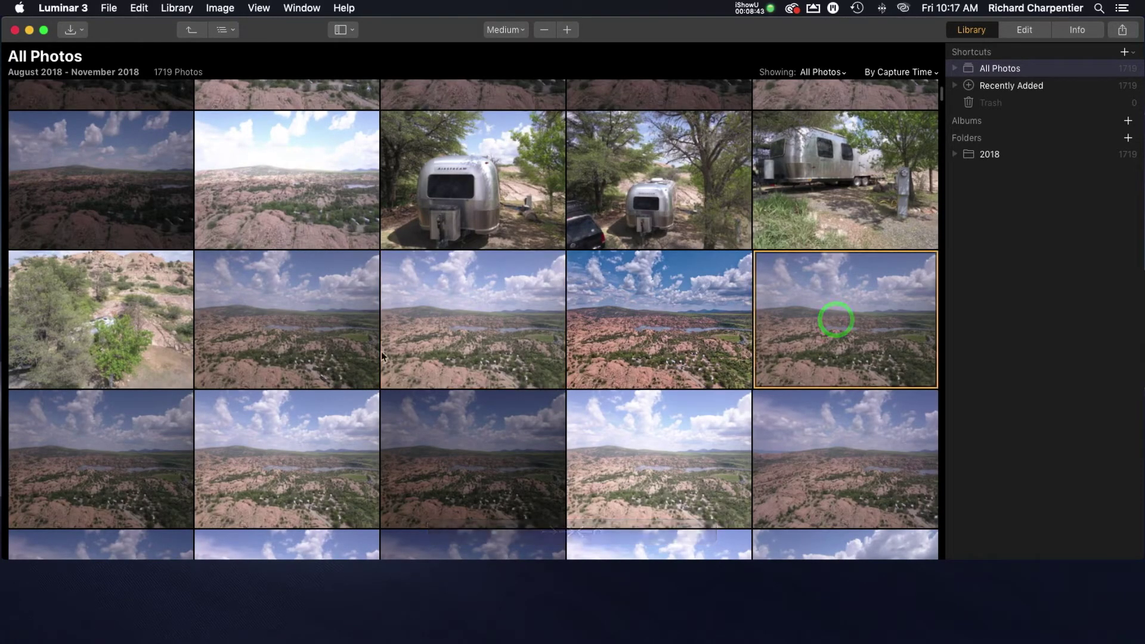
pyautogui.scroll(-3, 369, 340)
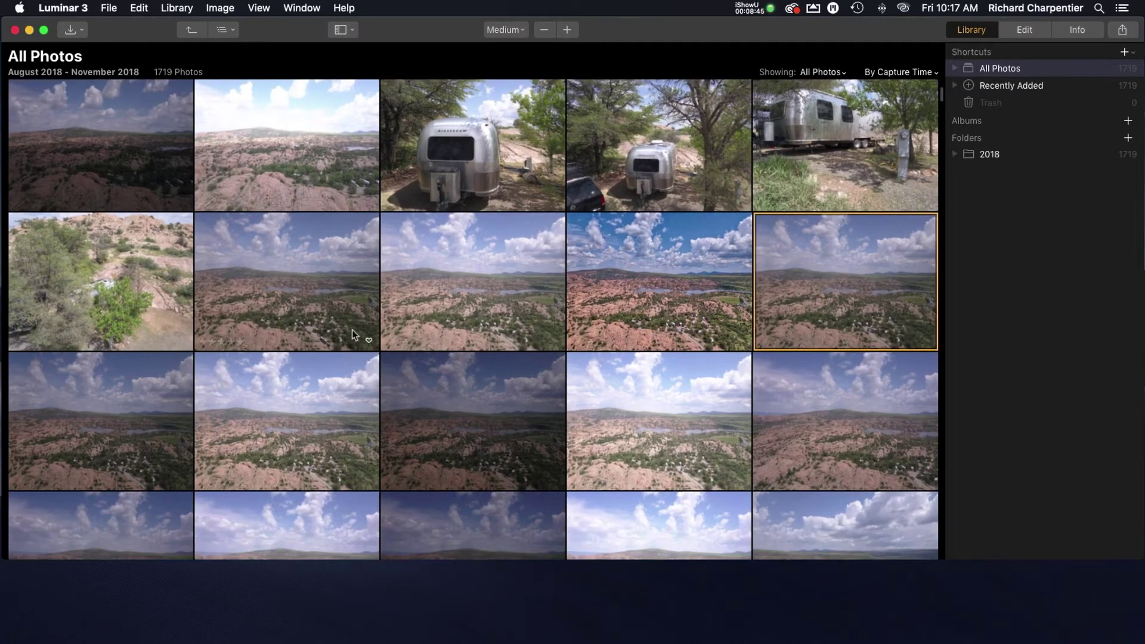
pyautogui.doubleClick(473, 365)
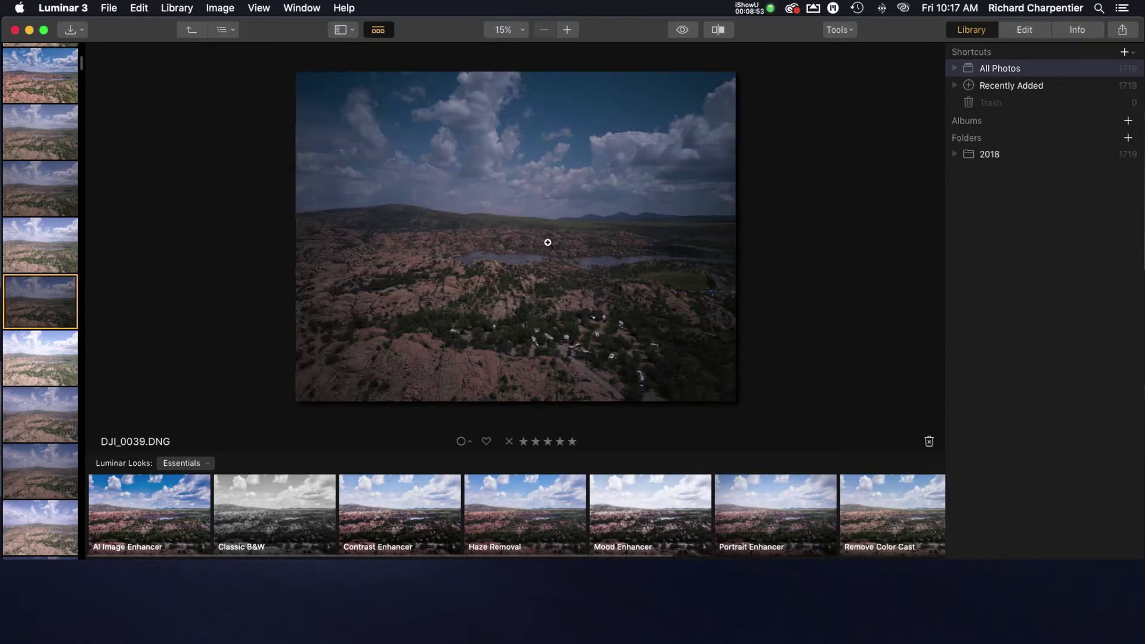
pyautogui.rightClick(460, 232)
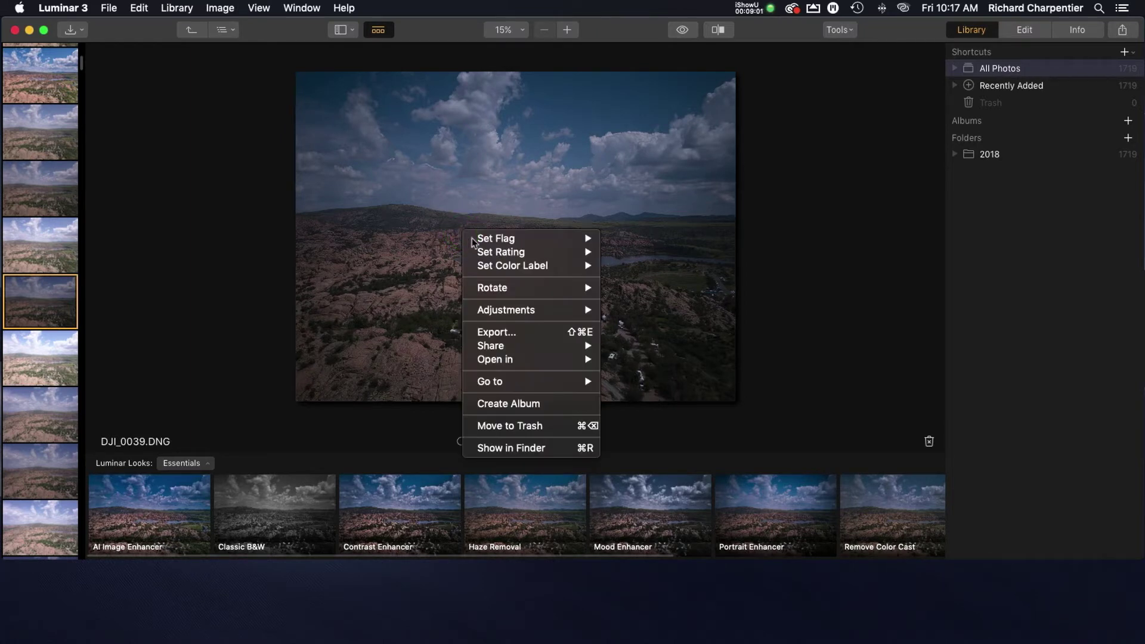
pyautogui.moveTo(540, 361)
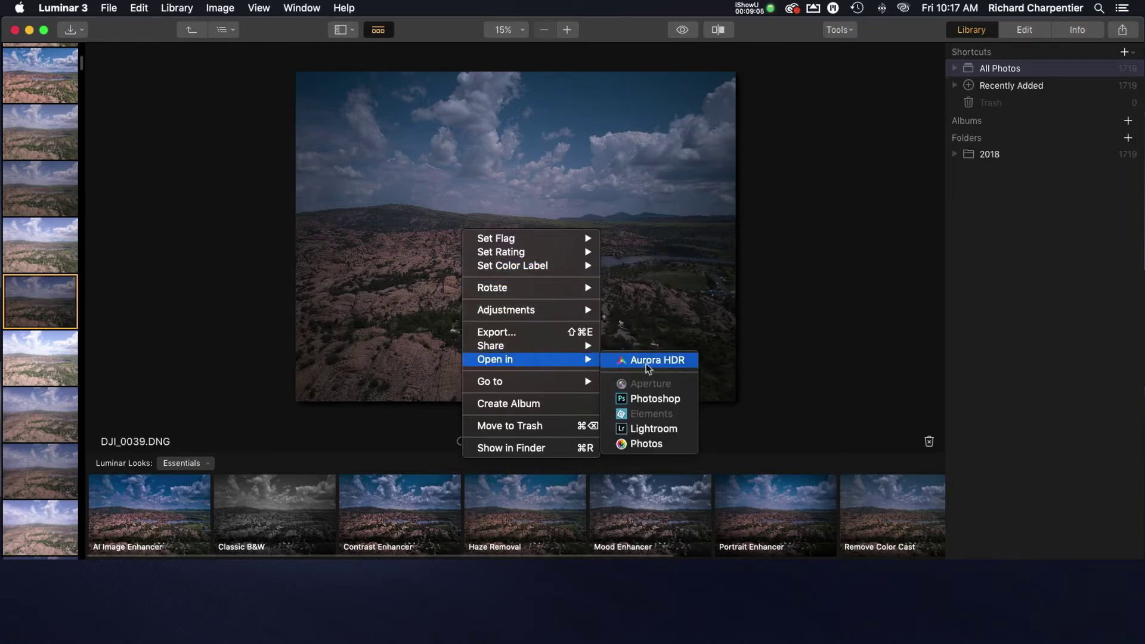
pyautogui.moveTo(525, 382)
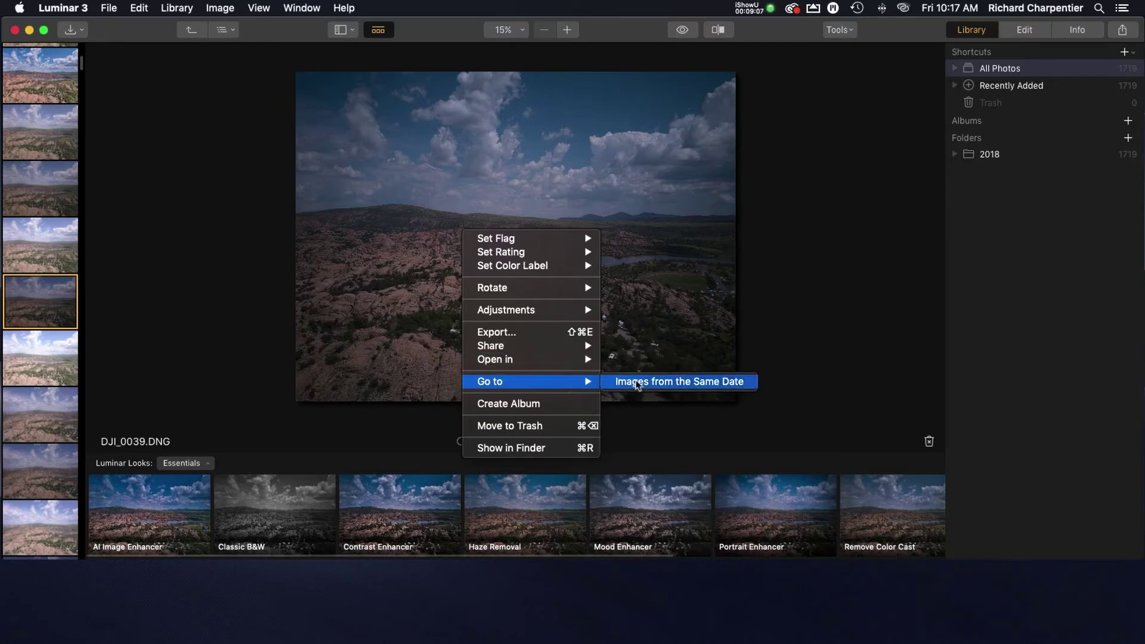
pyautogui.click(852, 292)
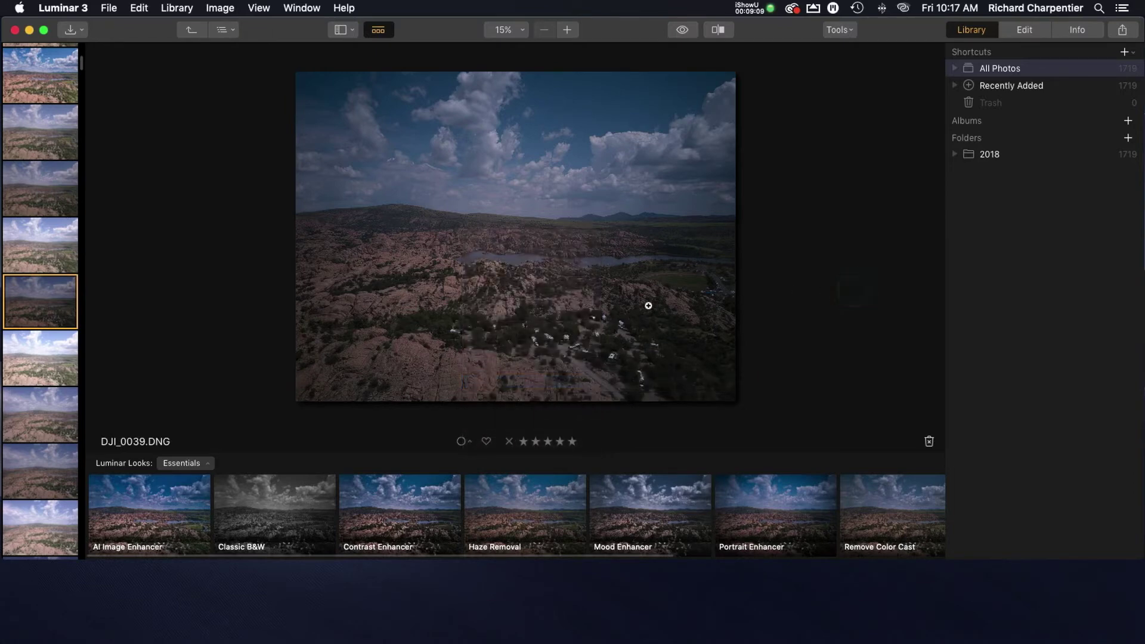
pyautogui.press('g')
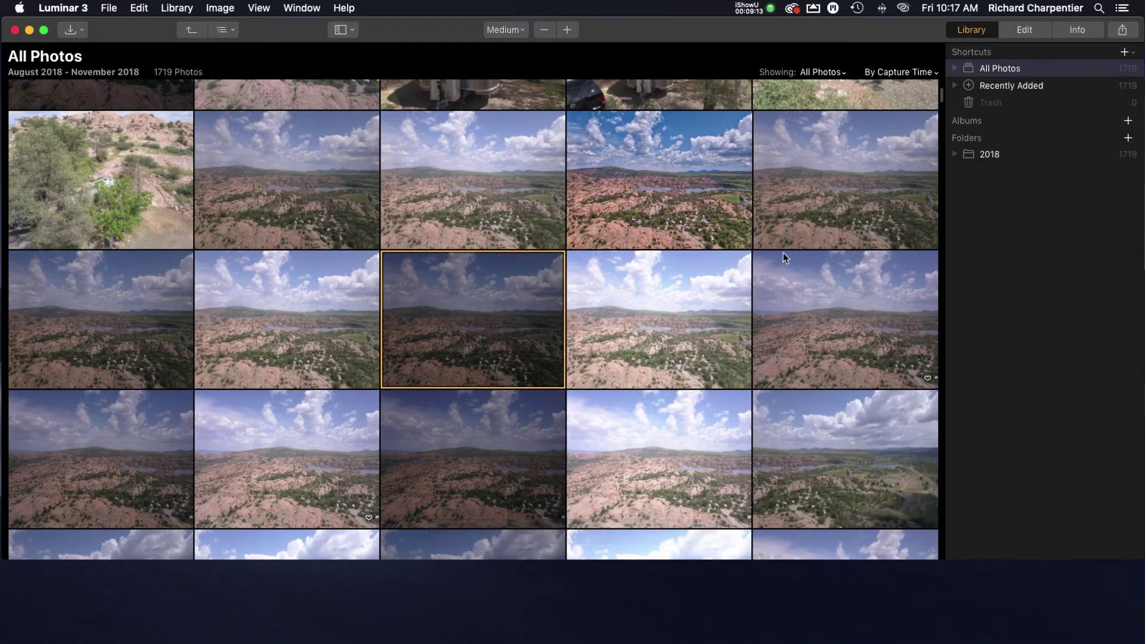
# - Open the lake photo on its own and step through the filmstrip to DJI_0041
pyautogui.doubleClick(708, 228)
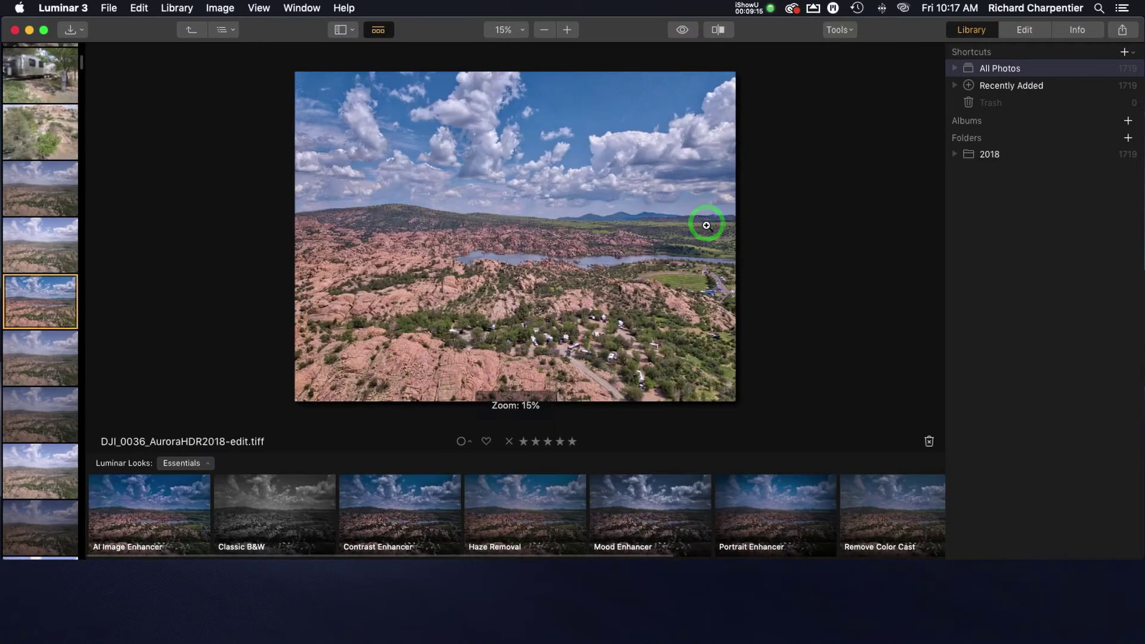
pyautogui.press('Right')
pyautogui.press('Right')
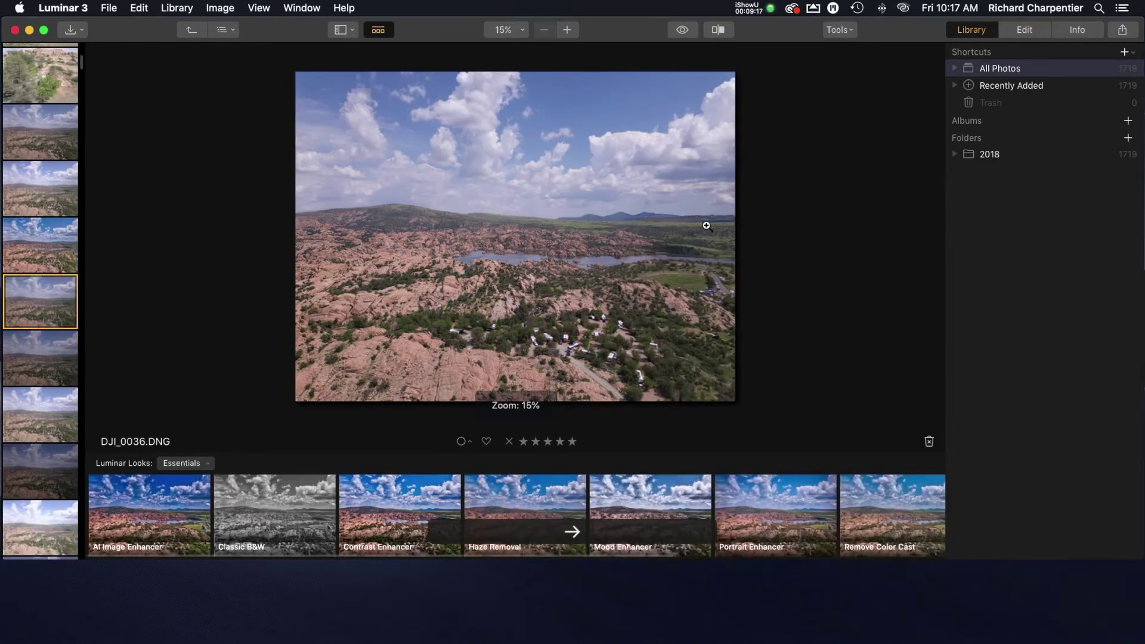
pyautogui.press('Right')
pyautogui.press('Right')
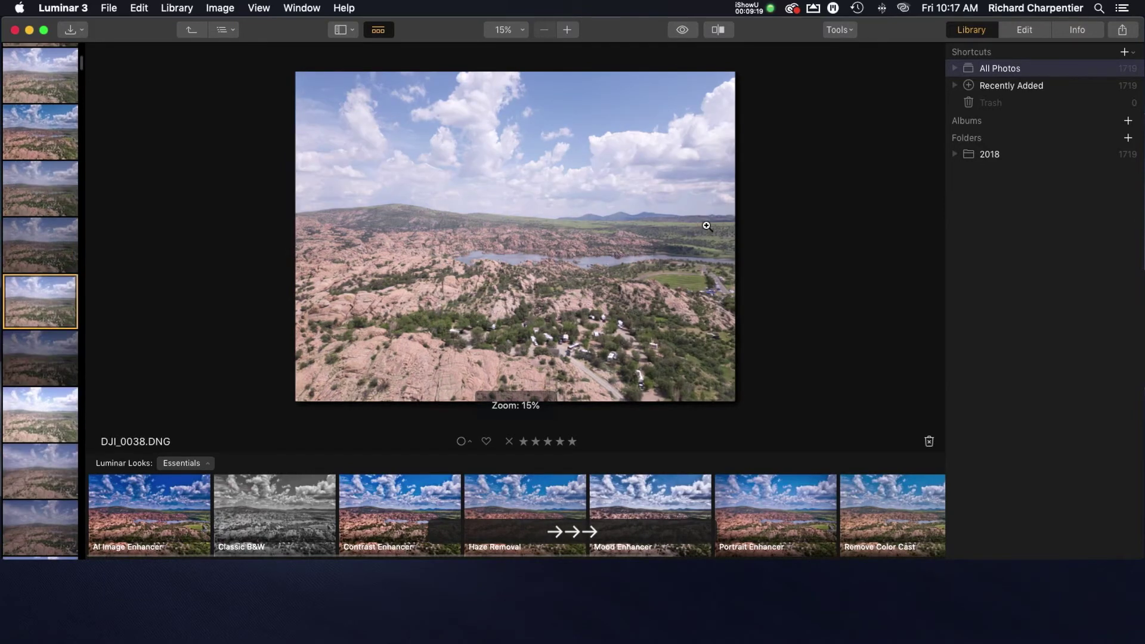
pyautogui.press('Right')
pyautogui.press('Right')
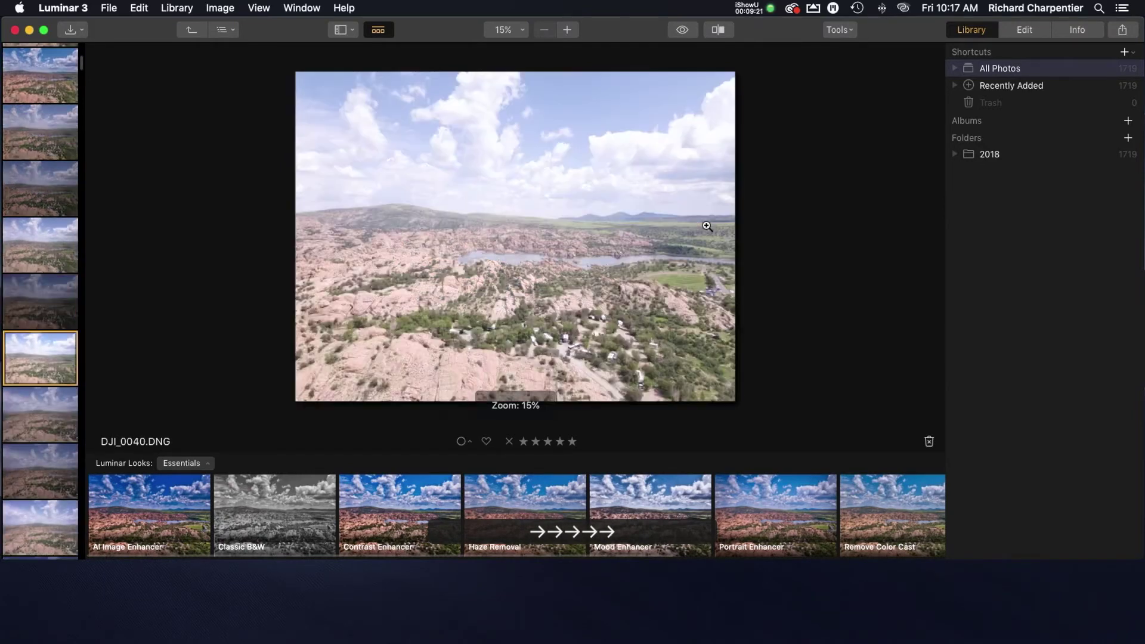
pyautogui.press('Right')
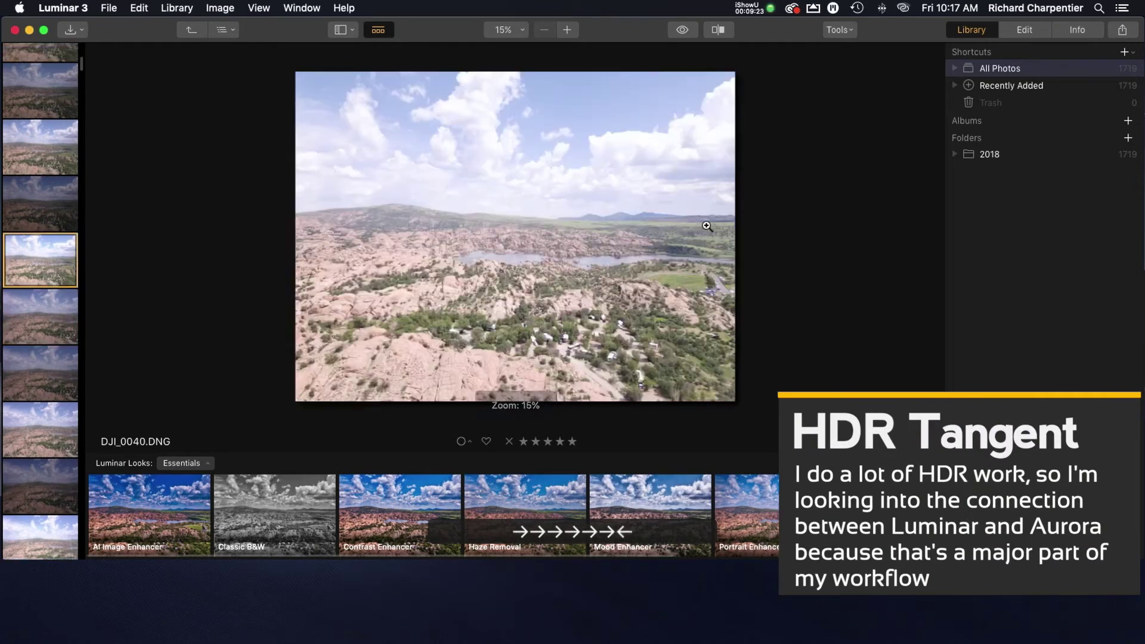
pyautogui.press('Left')
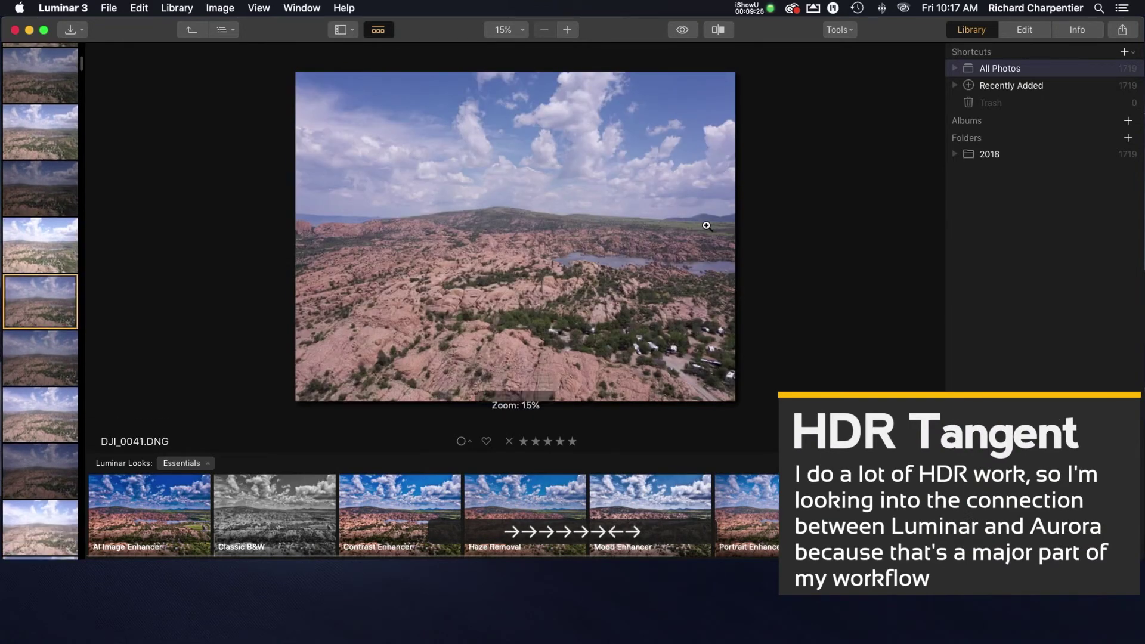
# - Browse ahead to DJI_0045, return to DJI_0041, then switch to the grid view
pyautogui.press('Right')
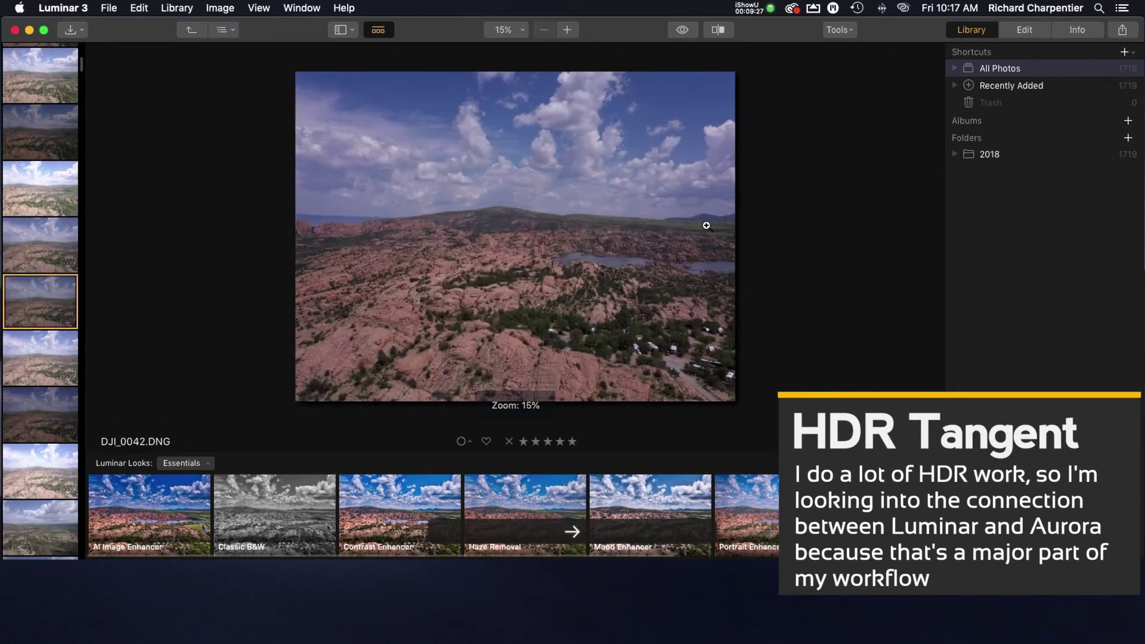
pyautogui.press('Right')
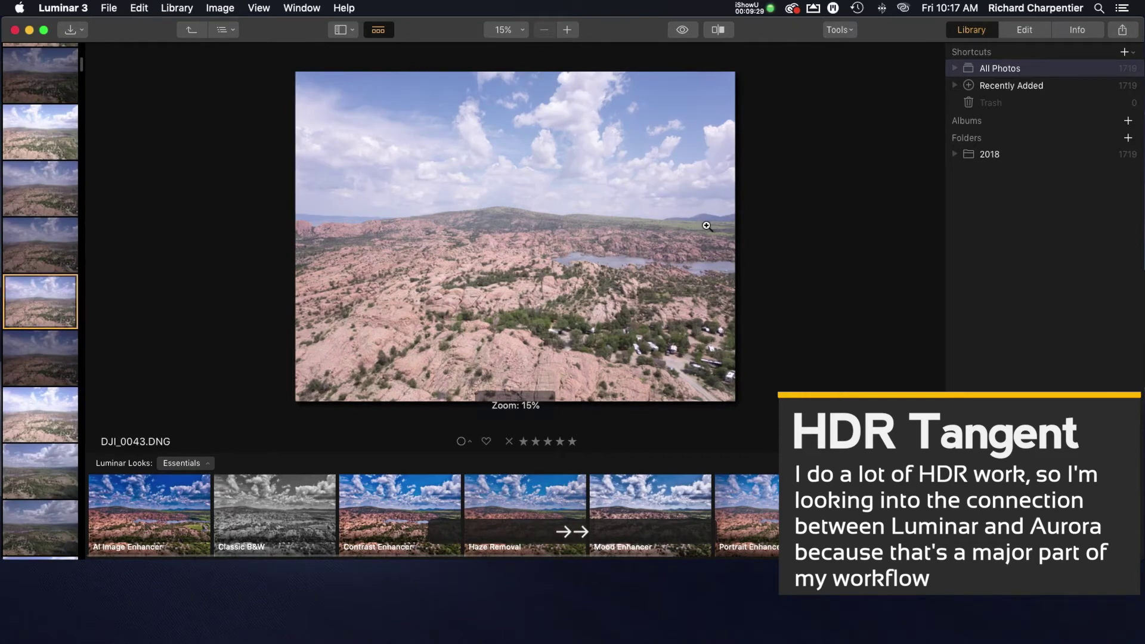
pyautogui.press('Right')
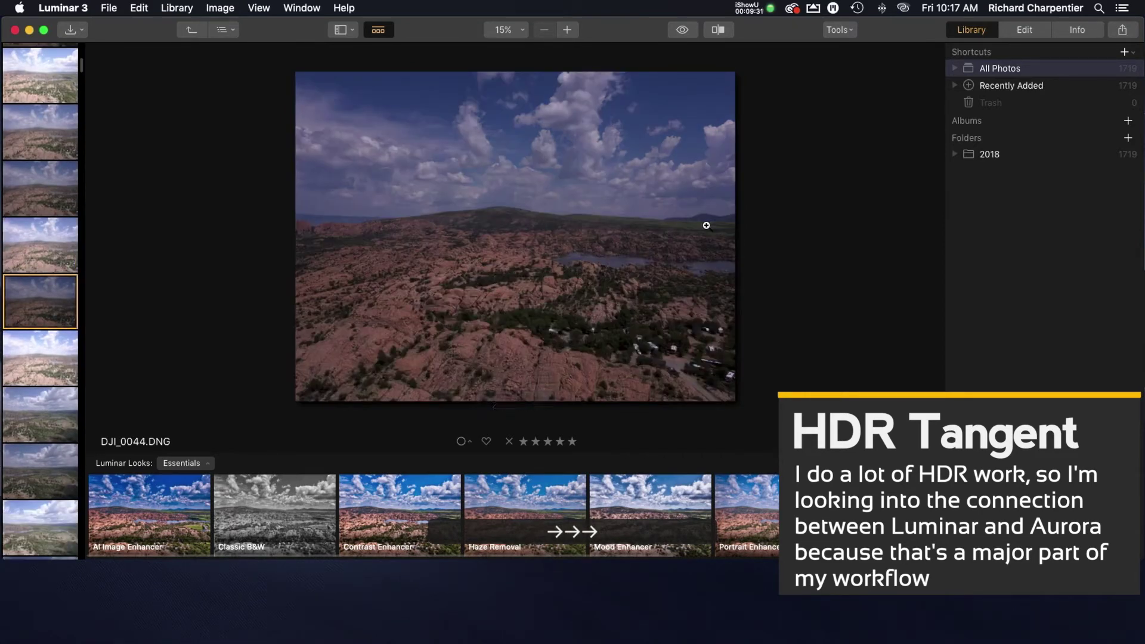
pyautogui.press('Right')
pyautogui.press('Left')
pyautogui.press('Left')
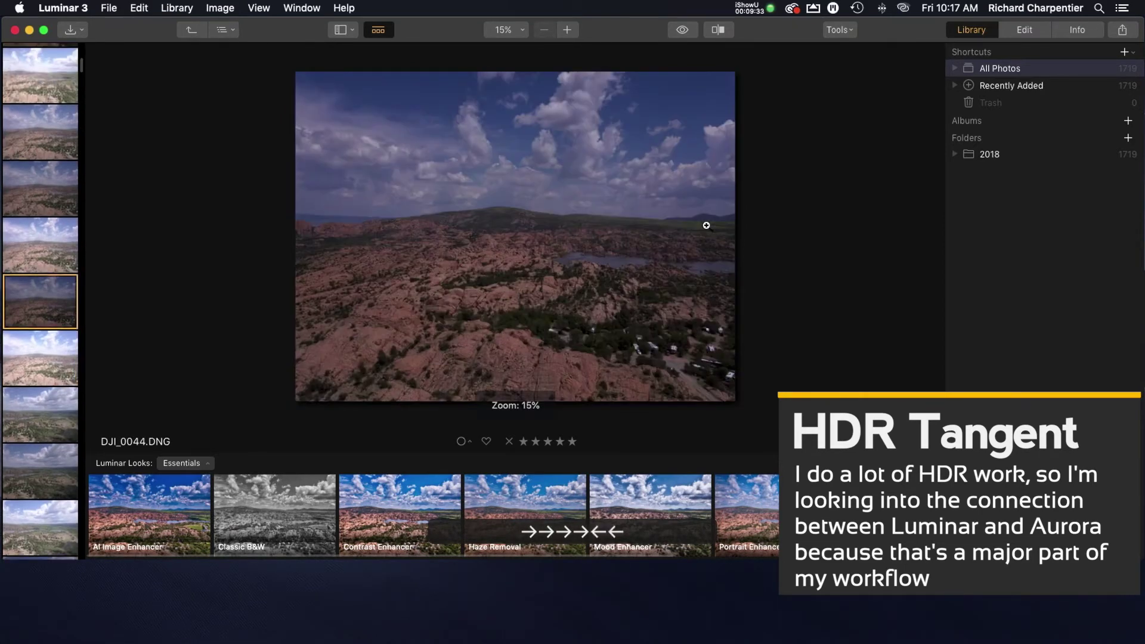
pyautogui.press('Left')
pyautogui.press('Left')
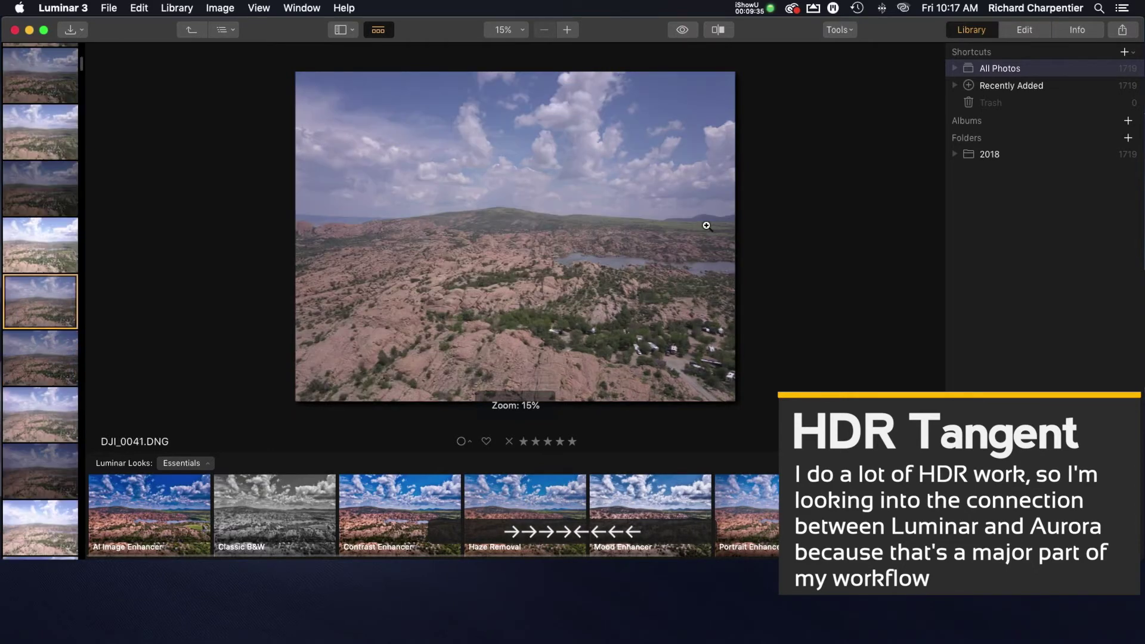
pyautogui.press('Left')
pyautogui.press('Right')
pyautogui.press('g')
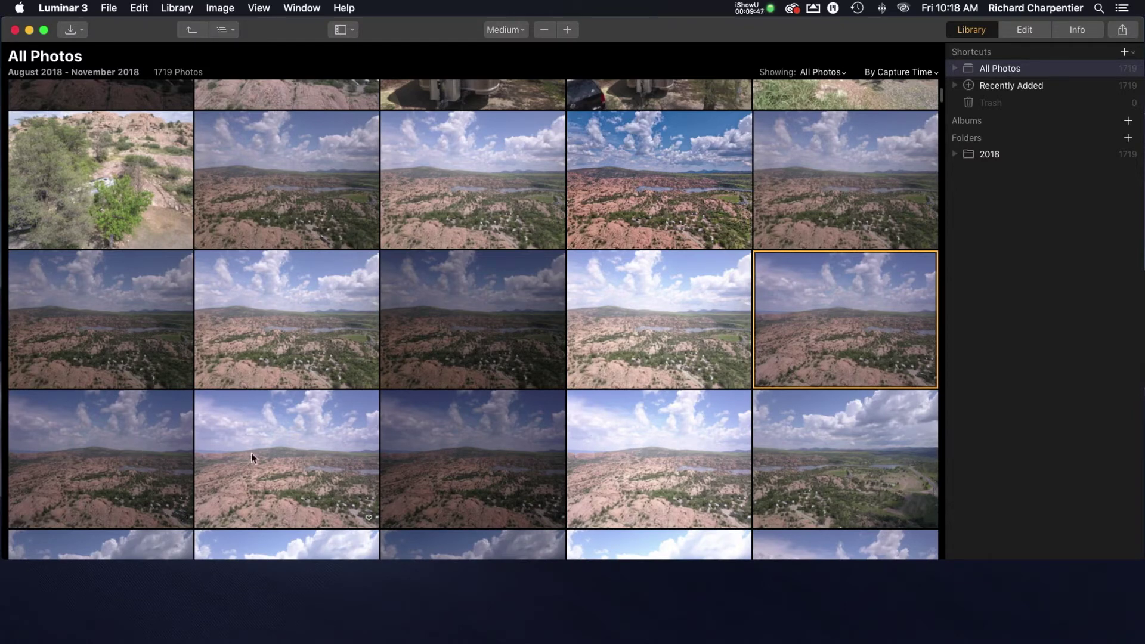
# - Send the five selected bracketed aerial shots to Aurora HDR 2018 via Open in
pyautogui.keyDown('shift'); pyautogui.click(635, 470); pyautogui.keyUp('shift')
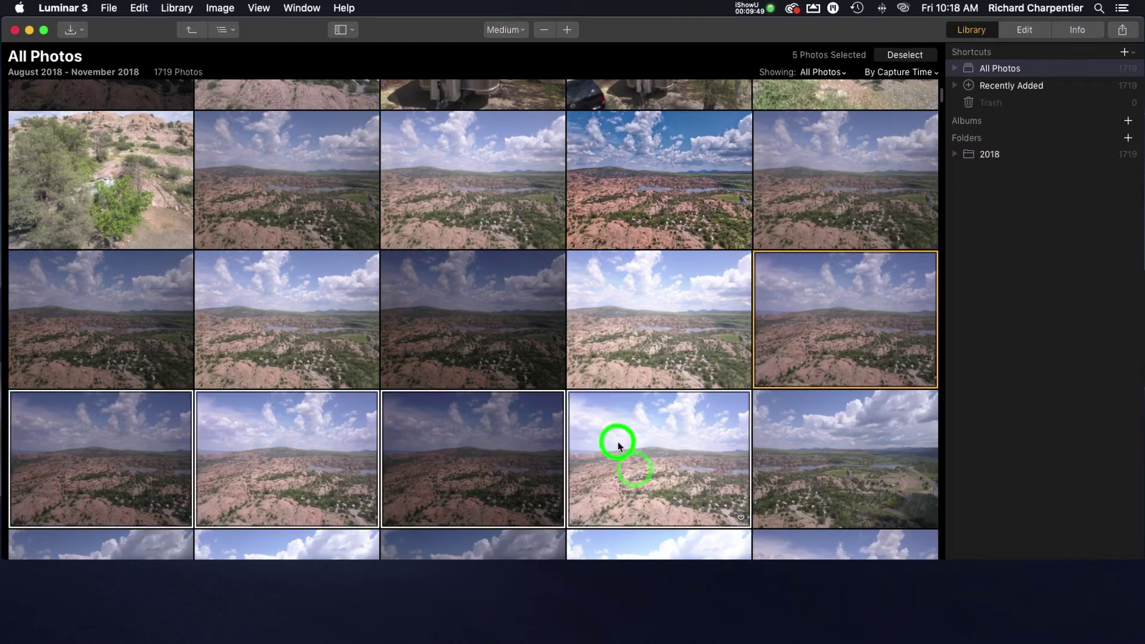
pyautogui.rightClick(618, 446)
pyautogui.moveTo(670, 420)
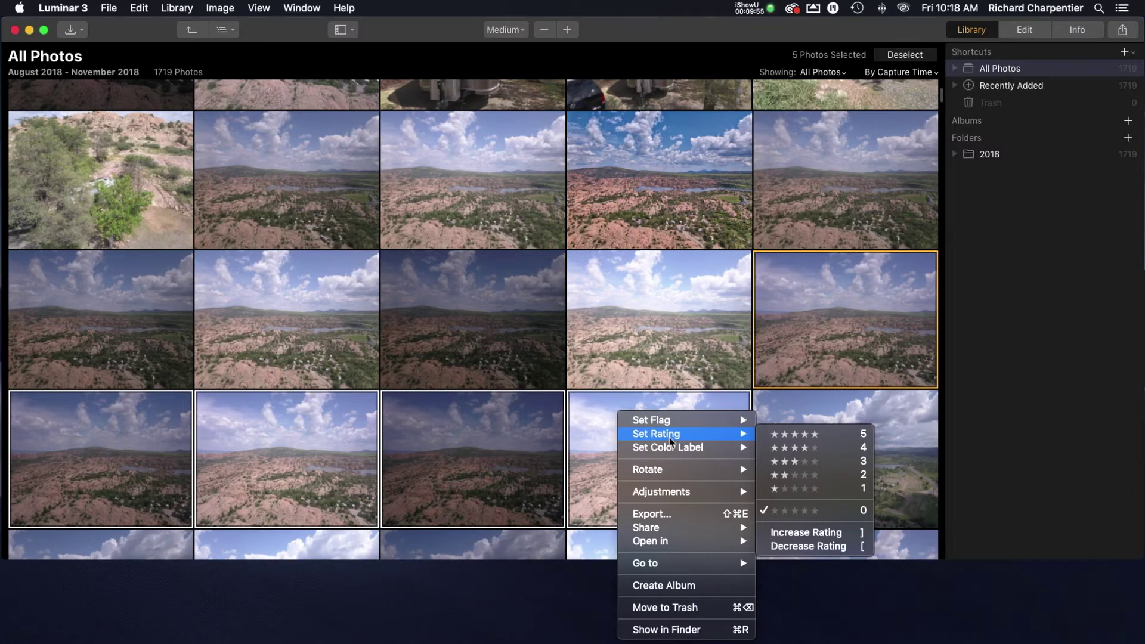
pyautogui.click(594, 434)
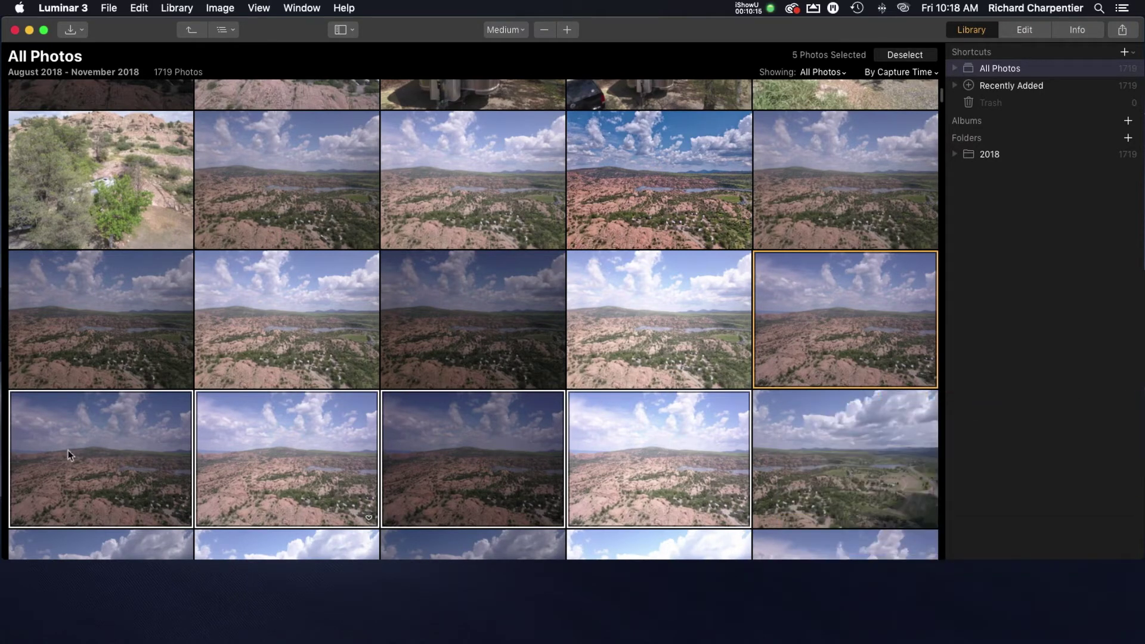
pyautogui.rightClick(609, 445)
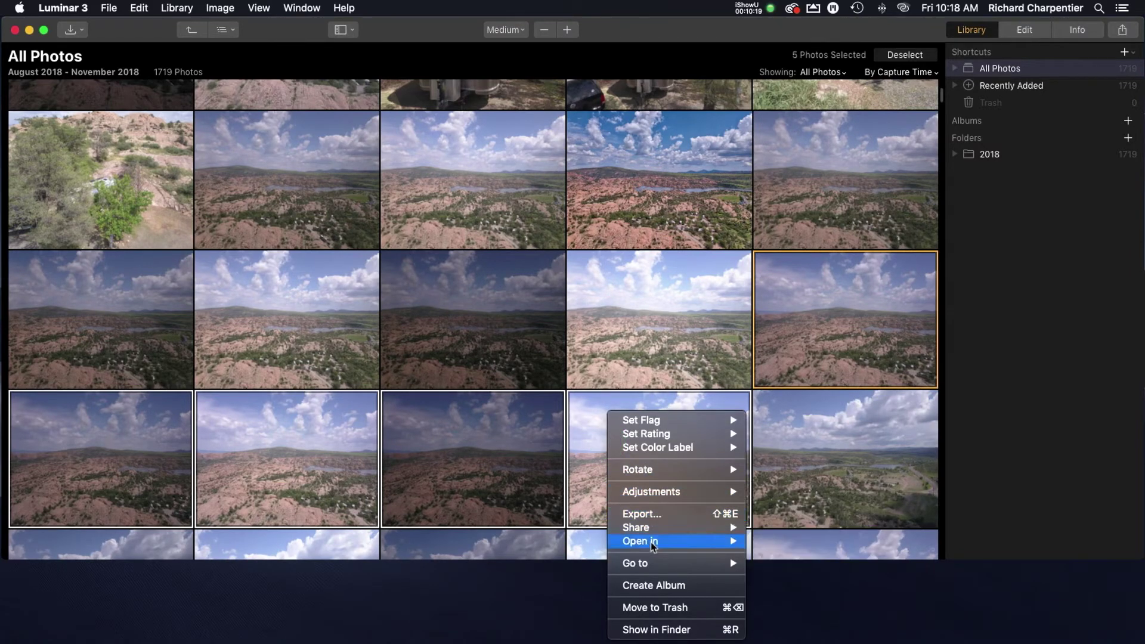
pyautogui.moveTo(652, 541)
pyautogui.click(799, 546)
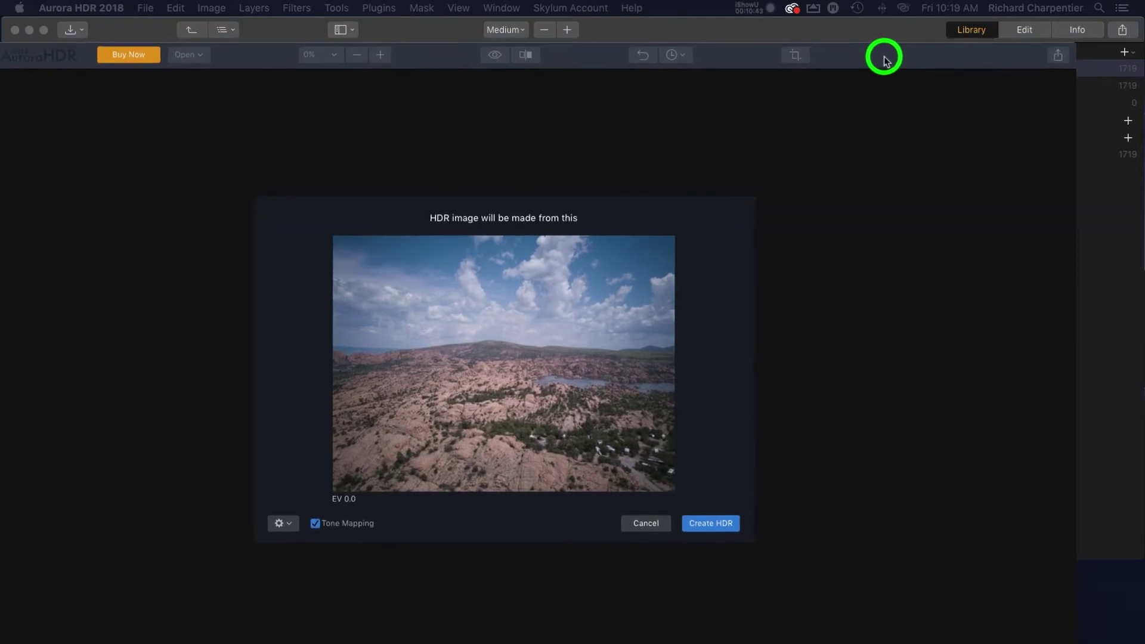
# - Reposition the Aurora window, check the HDR merge settings, and cancel the single-image HDR
pyautogui.moveTo(884, 60); pyautogui.dragTo(960, 47)
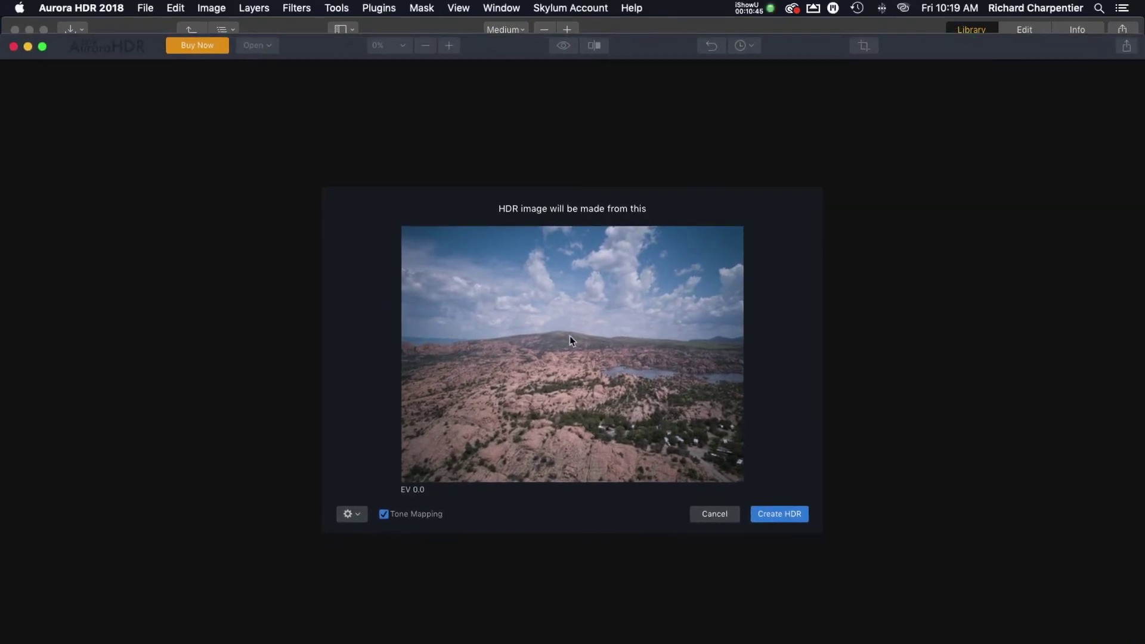
pyautogui.click(359, 515)
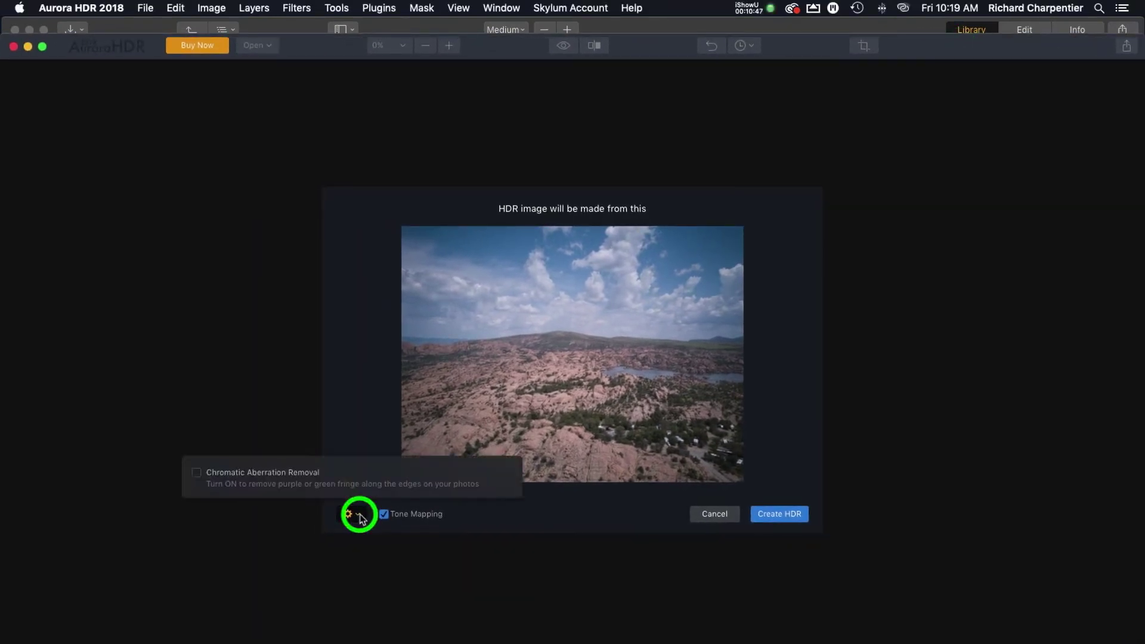
pyautogui.click(360, 516)
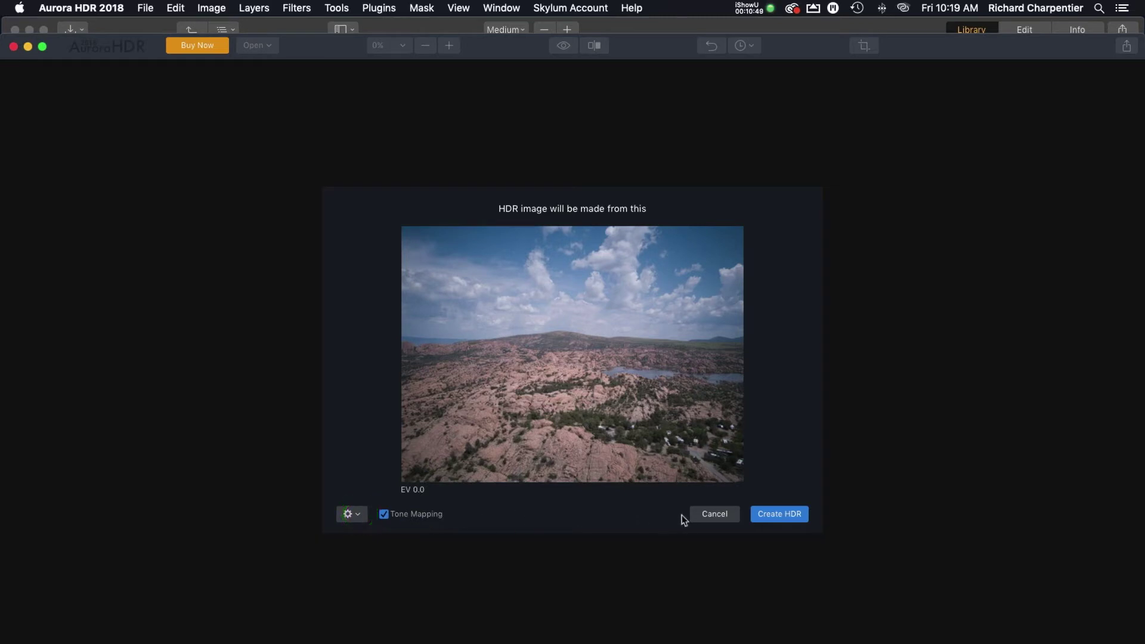
pyautogui.click(722, 517)
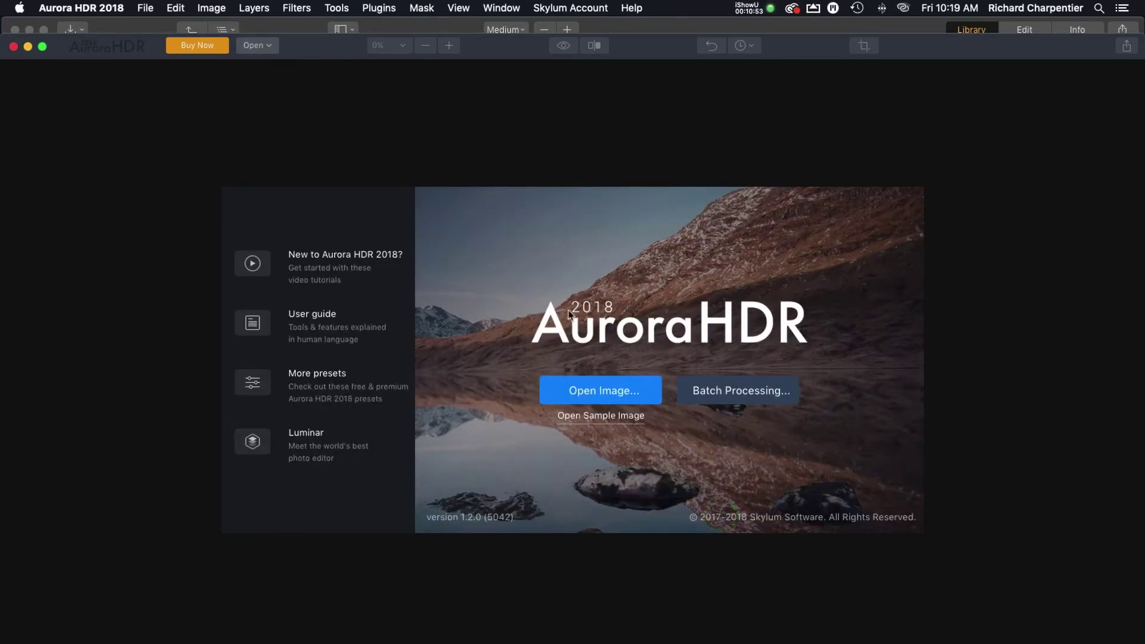
# - Enlarge the Aurora window, look over the Applications stack, then close the Aurora welcome window
pyautogui.doubleClick(975, 48)
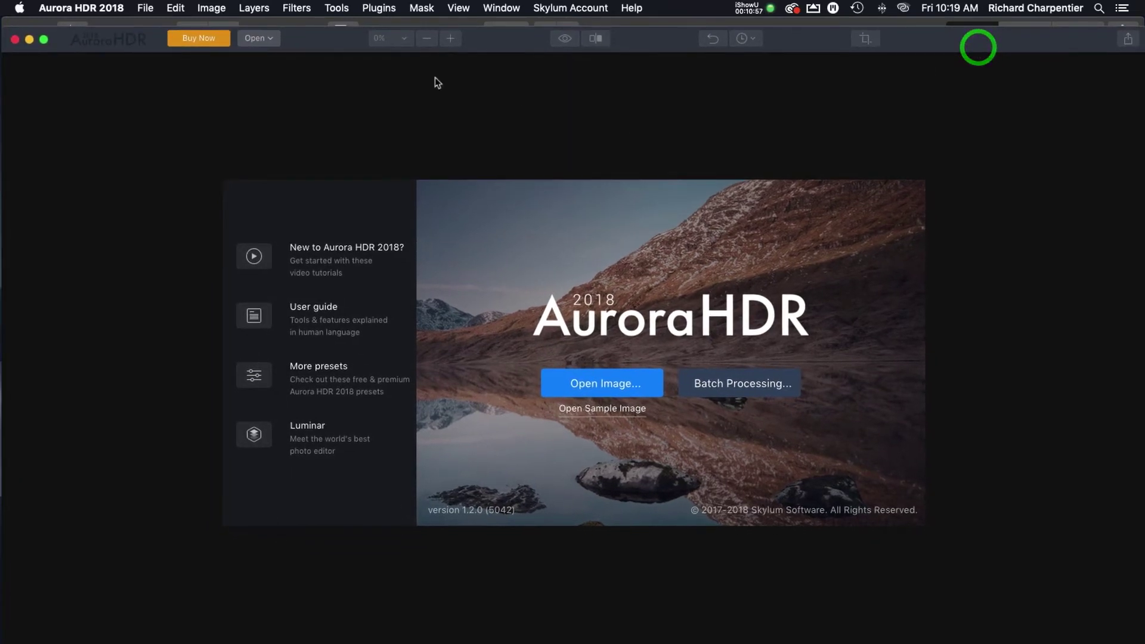
pyautogui.moveTo(735, 631)
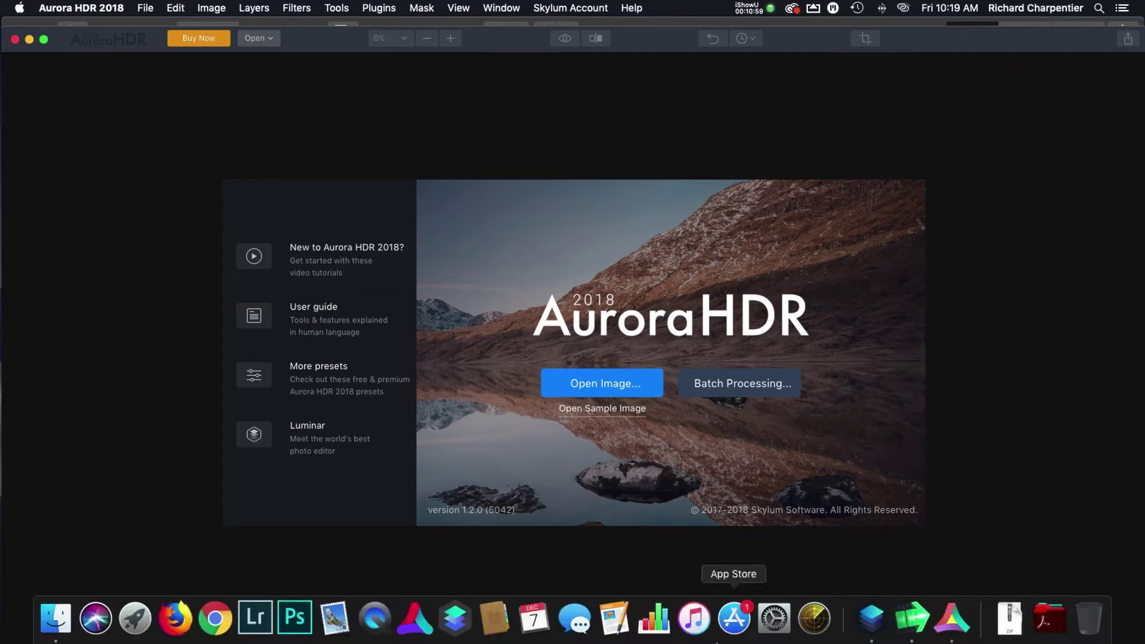
pyautogui.click(1054, 631)
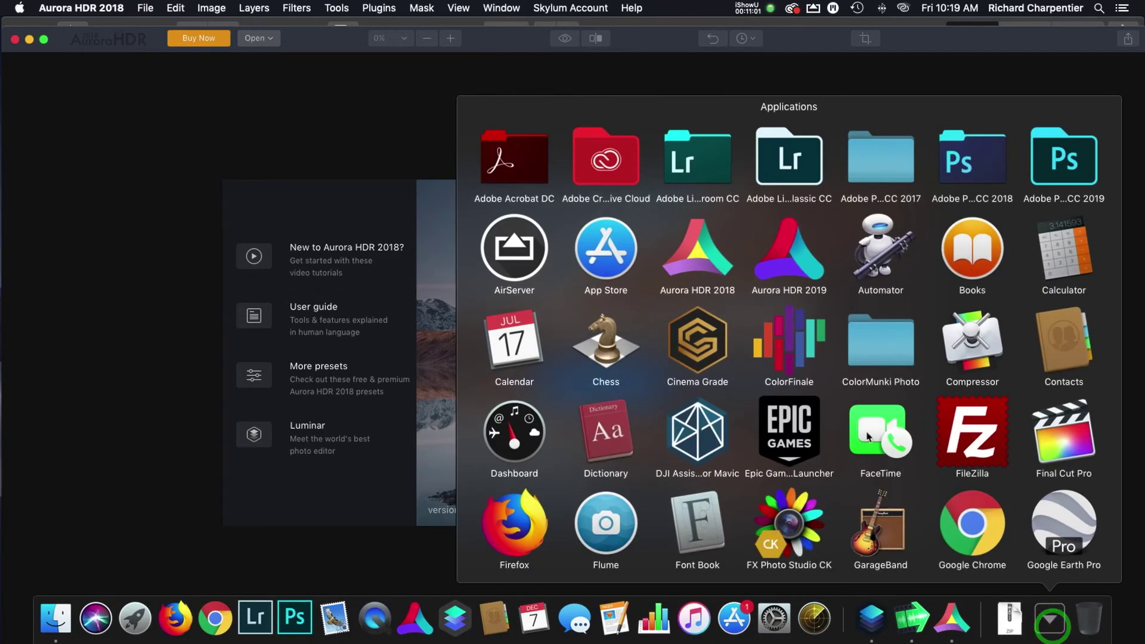
pyautogui.scroll(-3, 868, 438)
pyautogui.scroll(2, 868, 438)
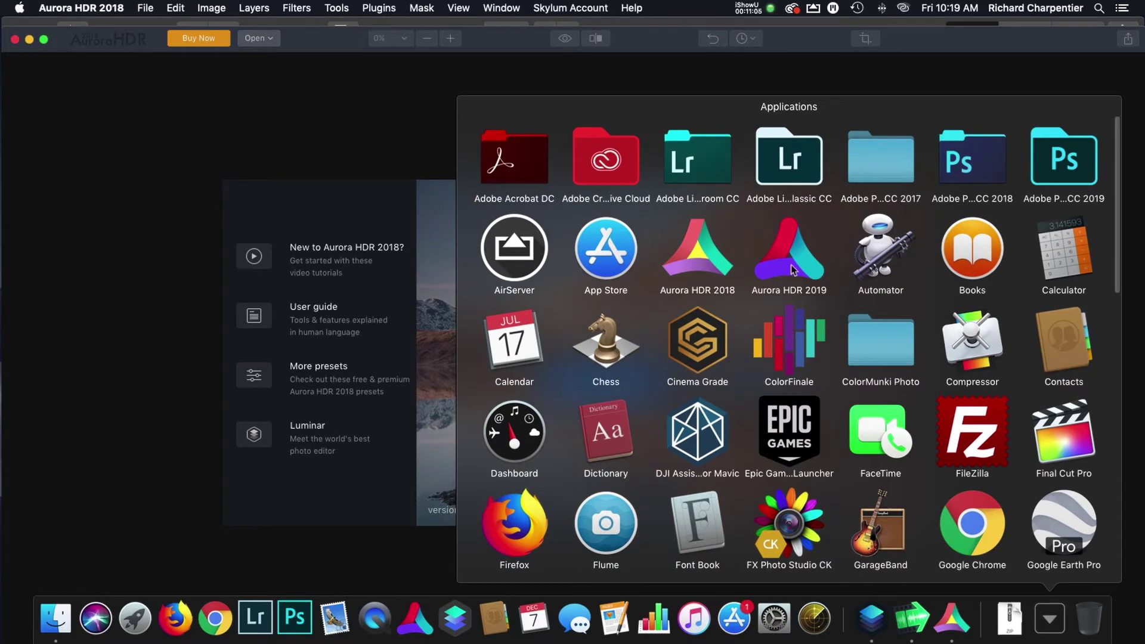
pyautogui.click(332, 130)
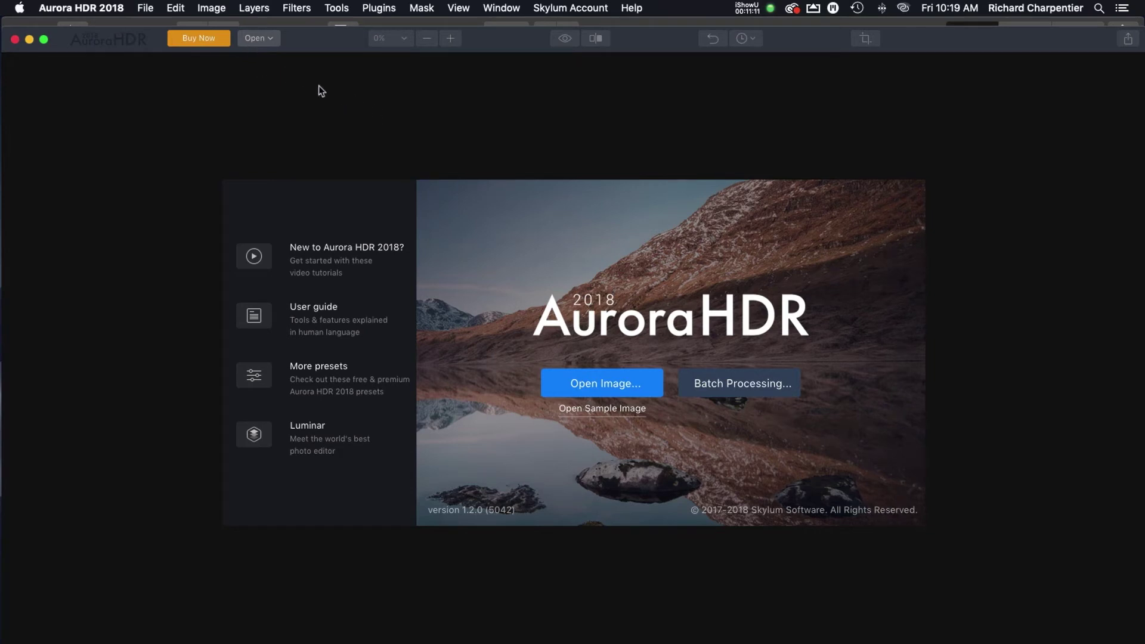
pyautogui.click(15, 40)
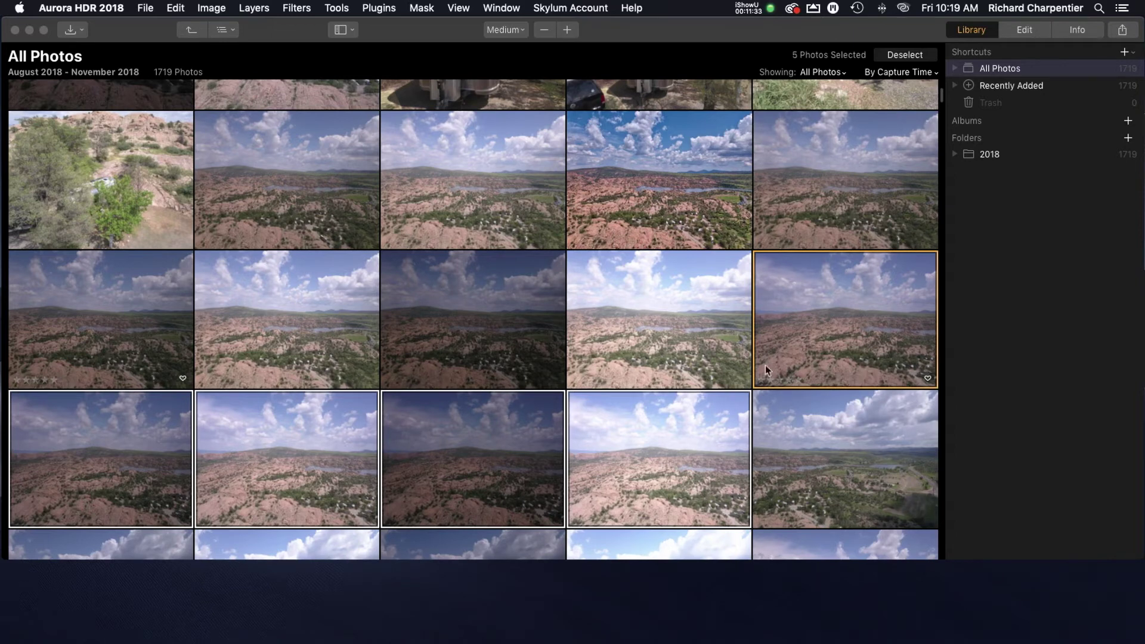
# - Open the aerial red-rock and lake photo by itself in the single-image view
pyautogui.click(802, 472)
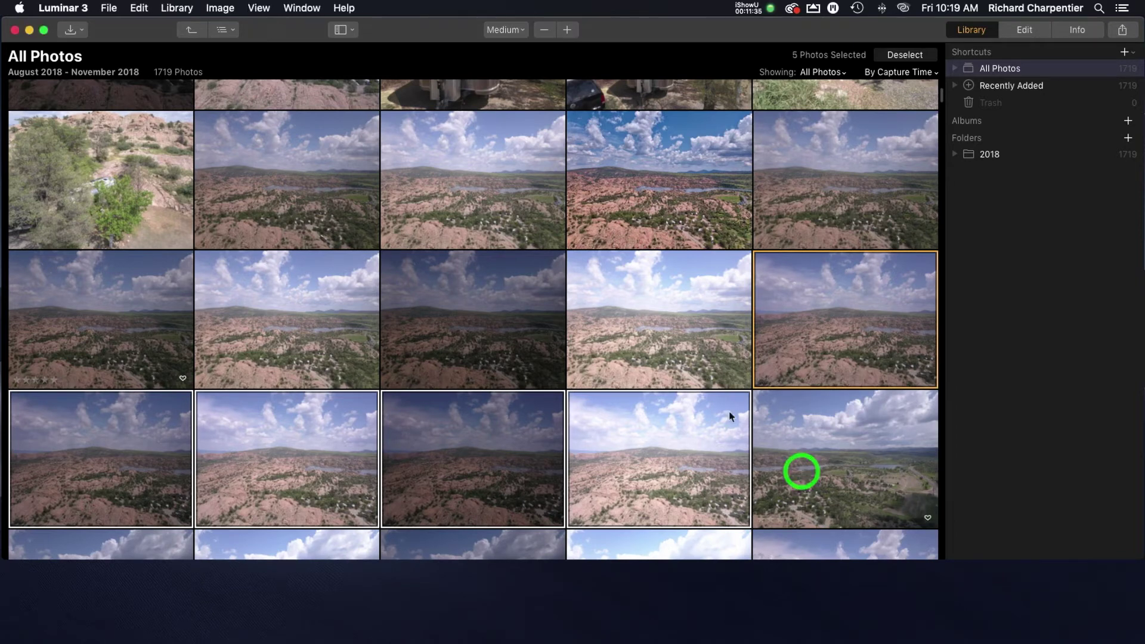
pyautogui.click(679, 325)
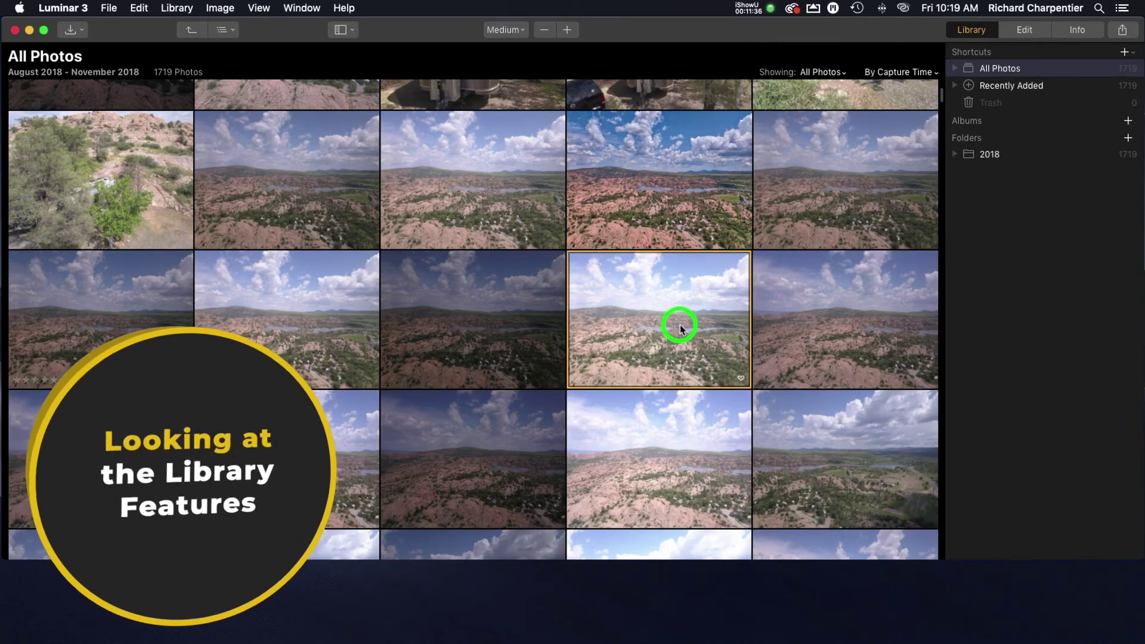
pyautogui.doubleClick(814, 331)
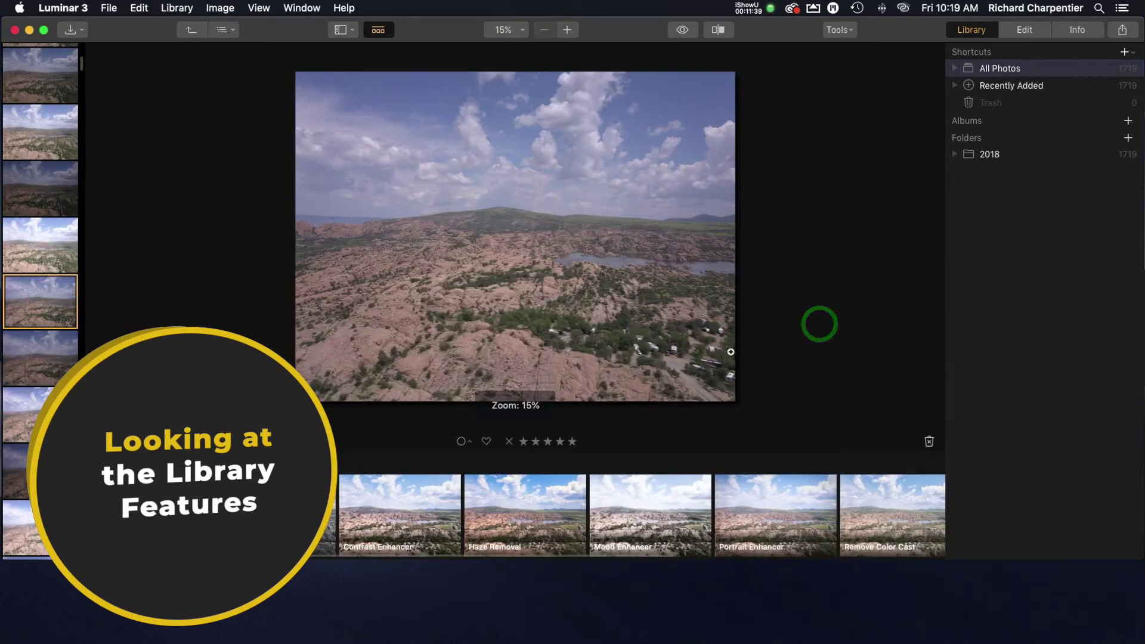
# - Mark DJI_0041.DNG as a favorite, then return to the All Photos thumbnail grid
pyautogui.click(471, 445)
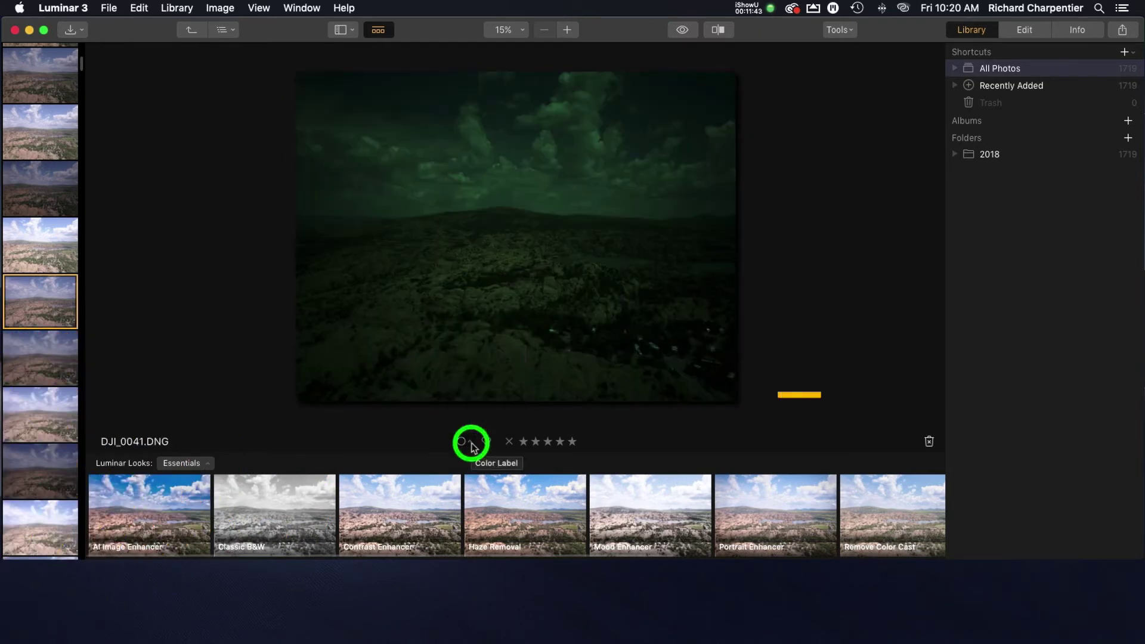
pyautogui.press('Escape')
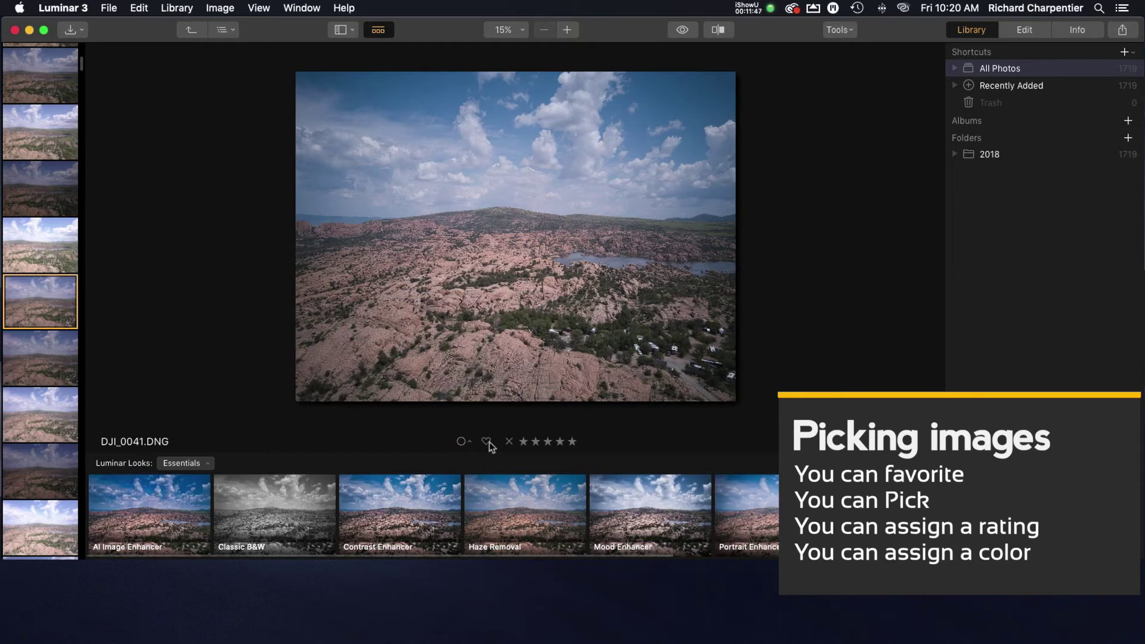
pyautogui.click(487, 442)
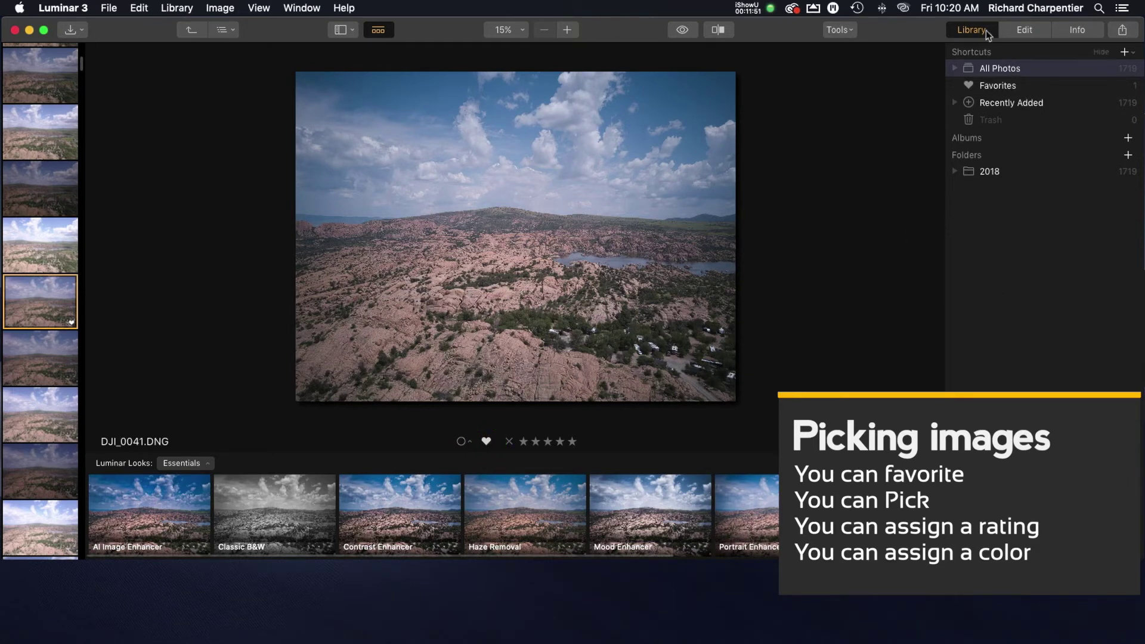
pyautogui.click(1077, 90)
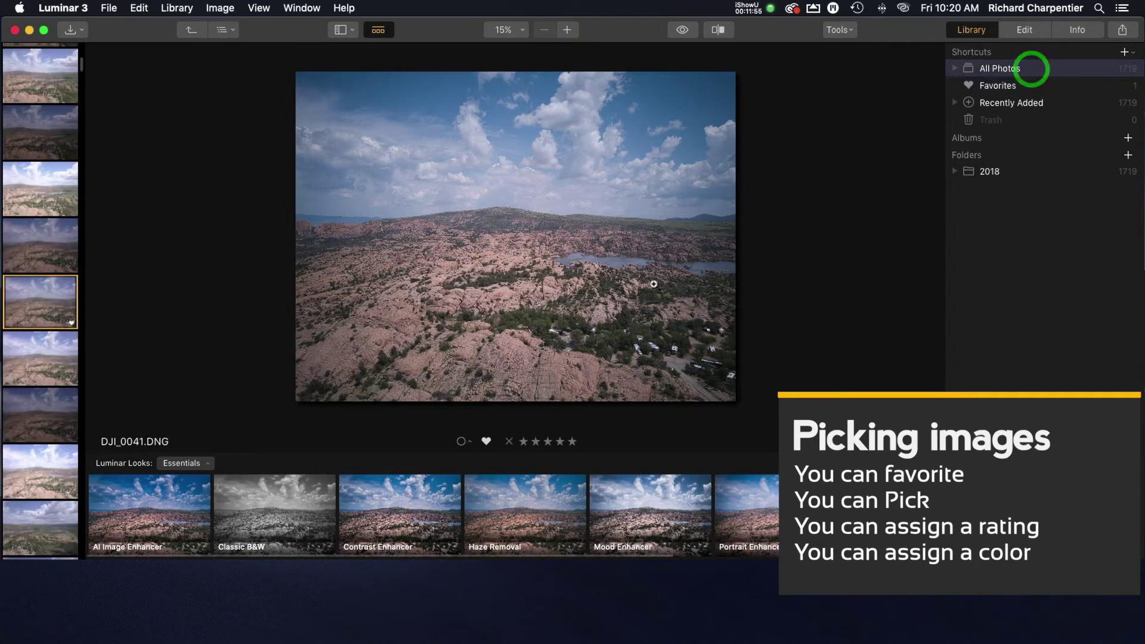
pyautogui.press('g')
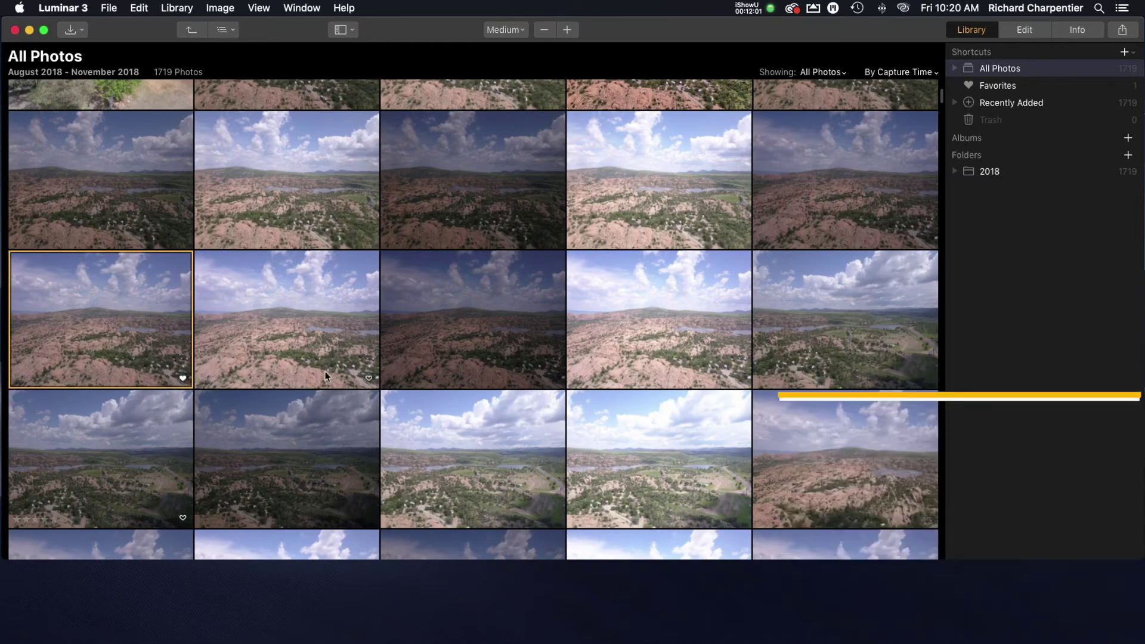
pyautogui.scroll(-5, 346, 368)
pyautogui.scroll(-10, 355, 370)
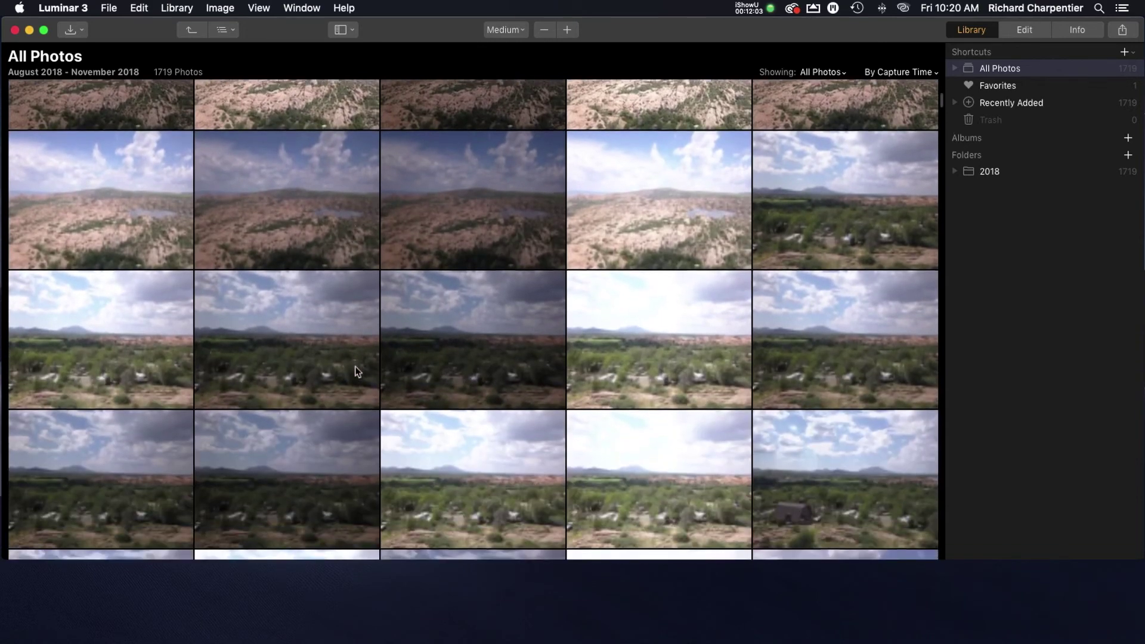
pyautogui.scroll(-3, 355, 370)
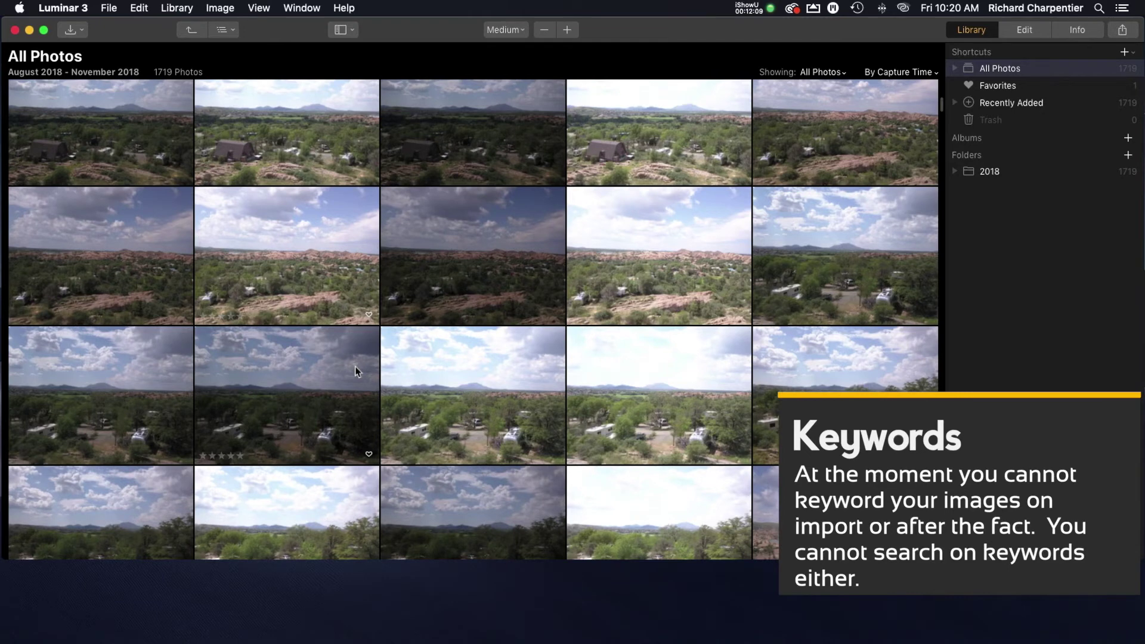
pyautogui.click(838, 73)
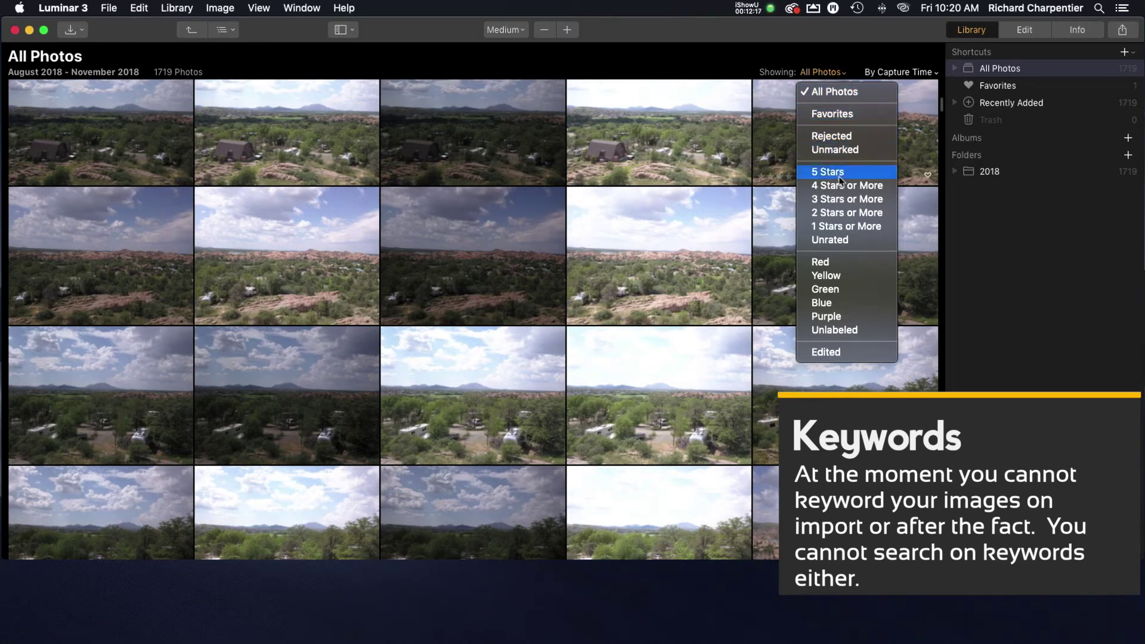
pyautogui.click(838, 351)
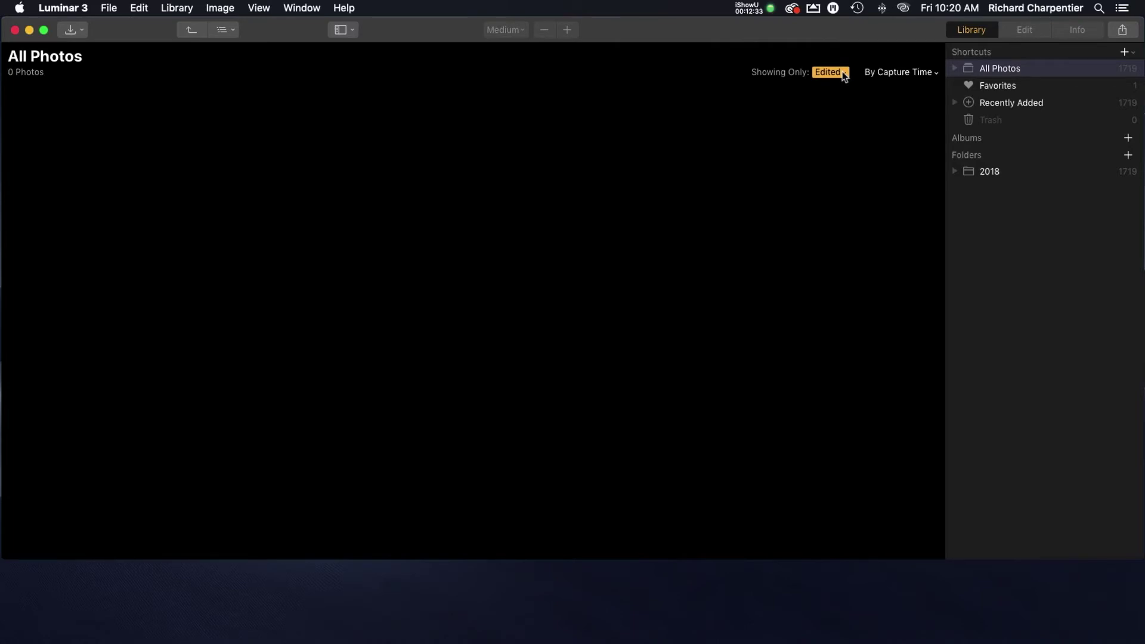
pyautogui.click(844, 74)
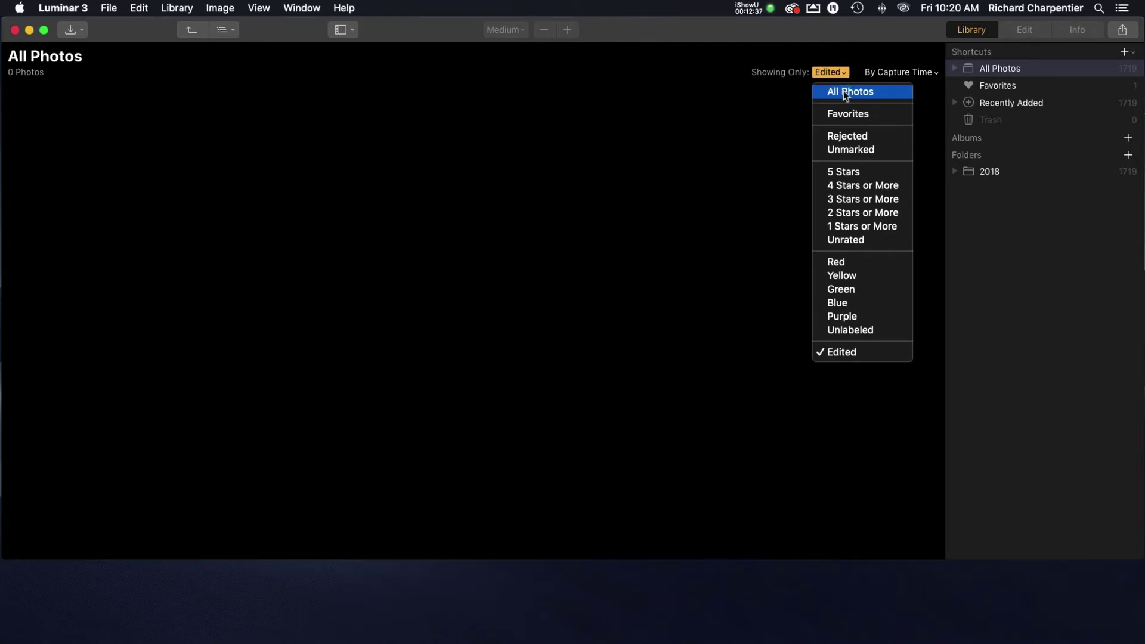
pyautogui.click(843, 91)
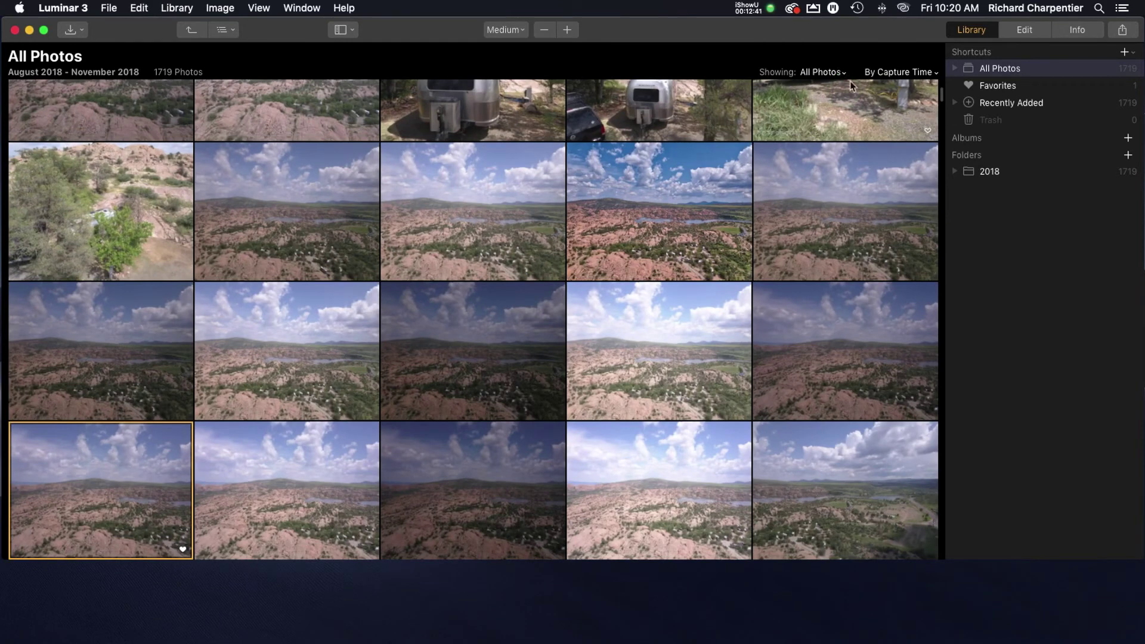
pyautogui.click(831, 72)
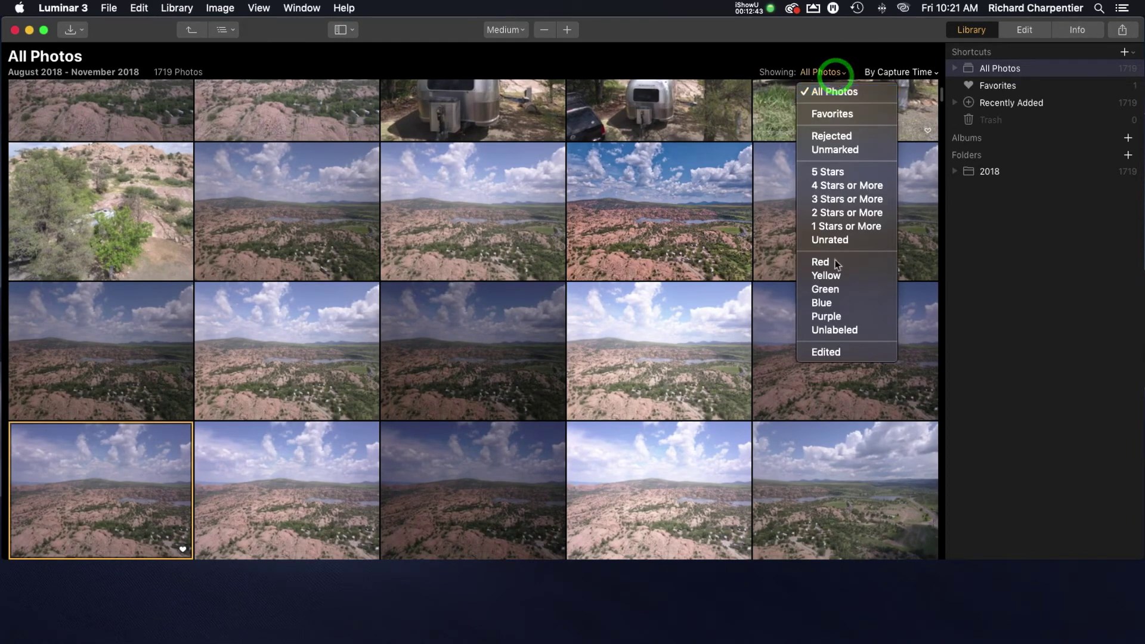
pyautogui.click(821, 50)
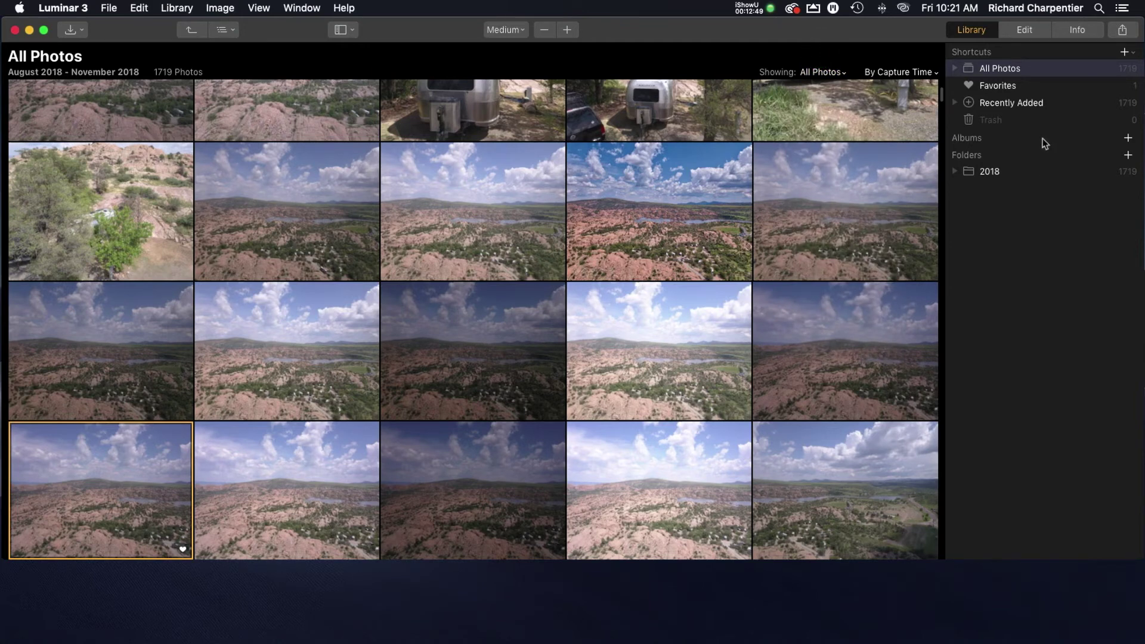
pyautogui.click(1010, 105)
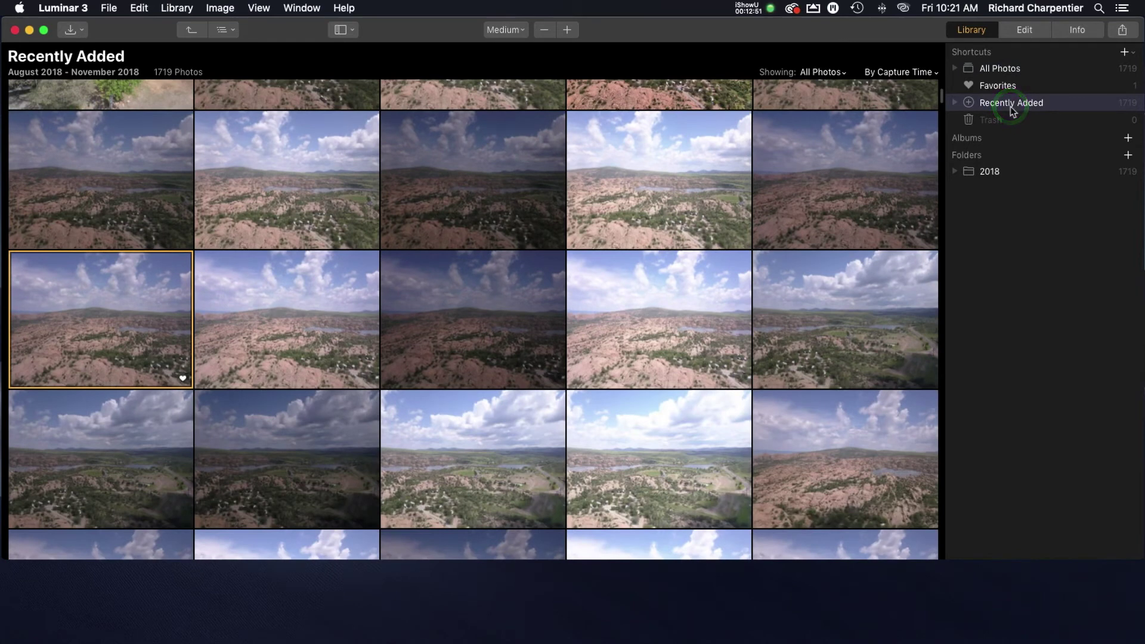
pyautogui.click(997, 71)
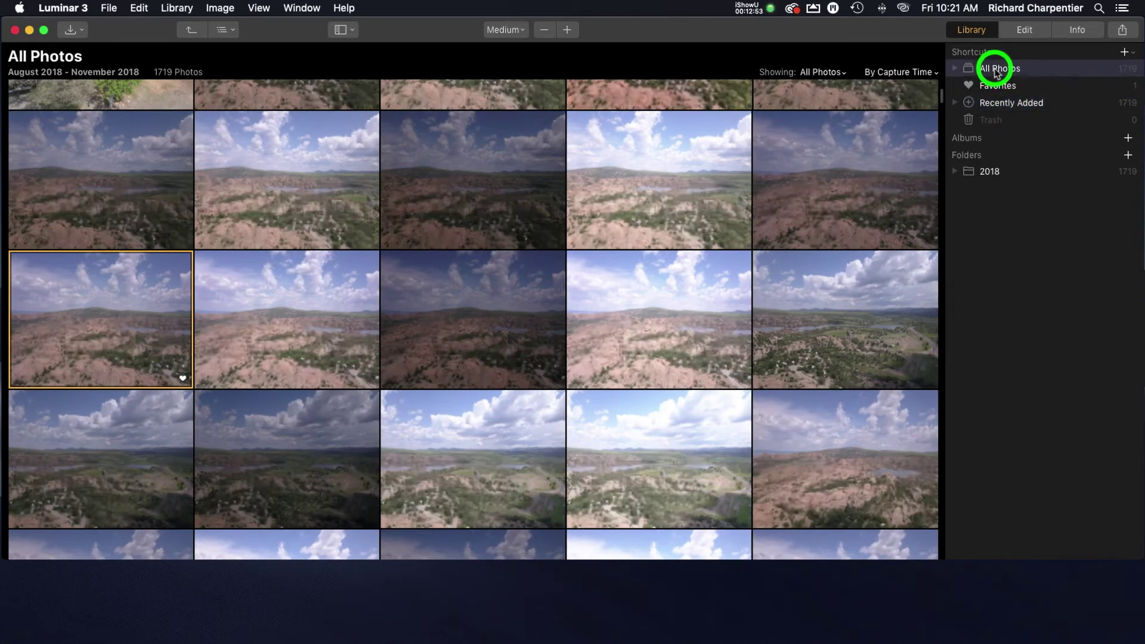
pyautogui.click(922, 71)
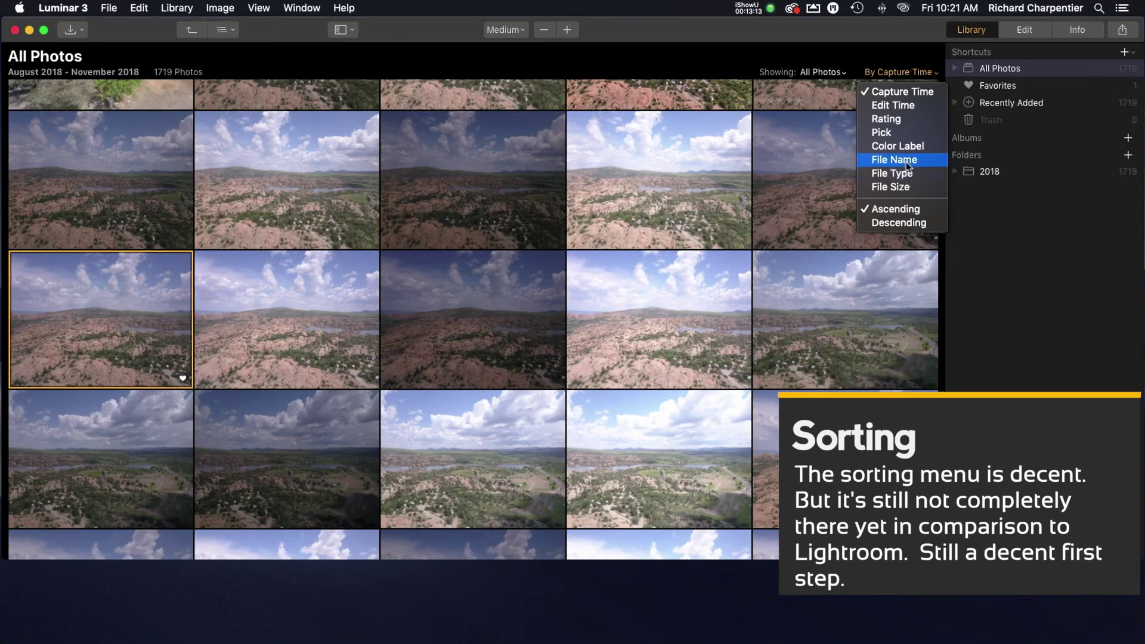
pyautogui.click(1014, 213)
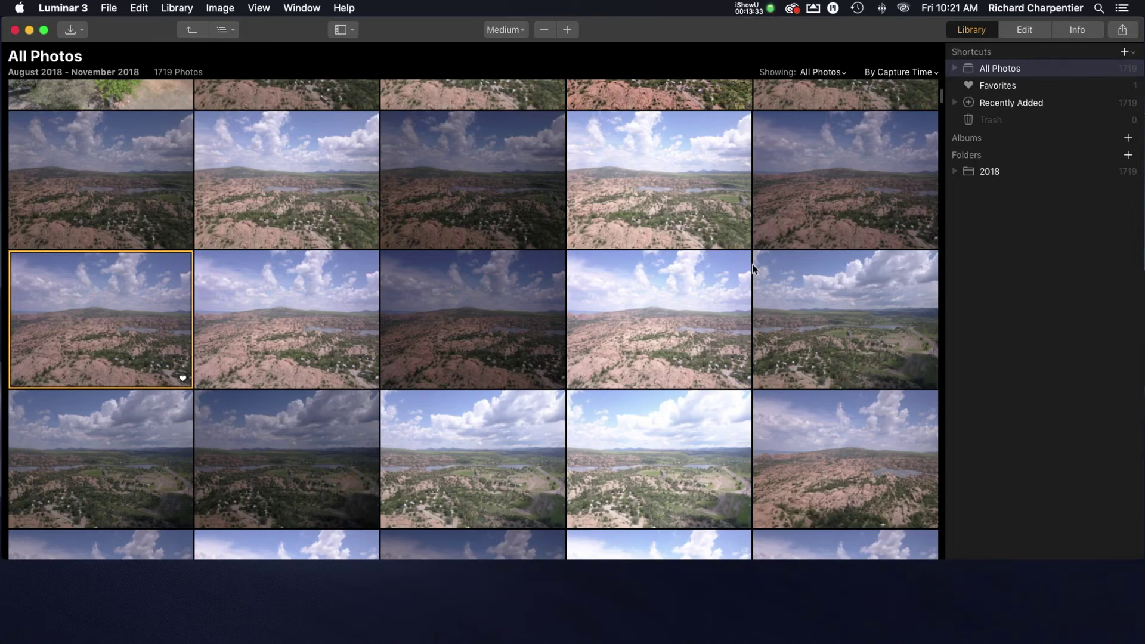
pyautogui.click(955, 172)
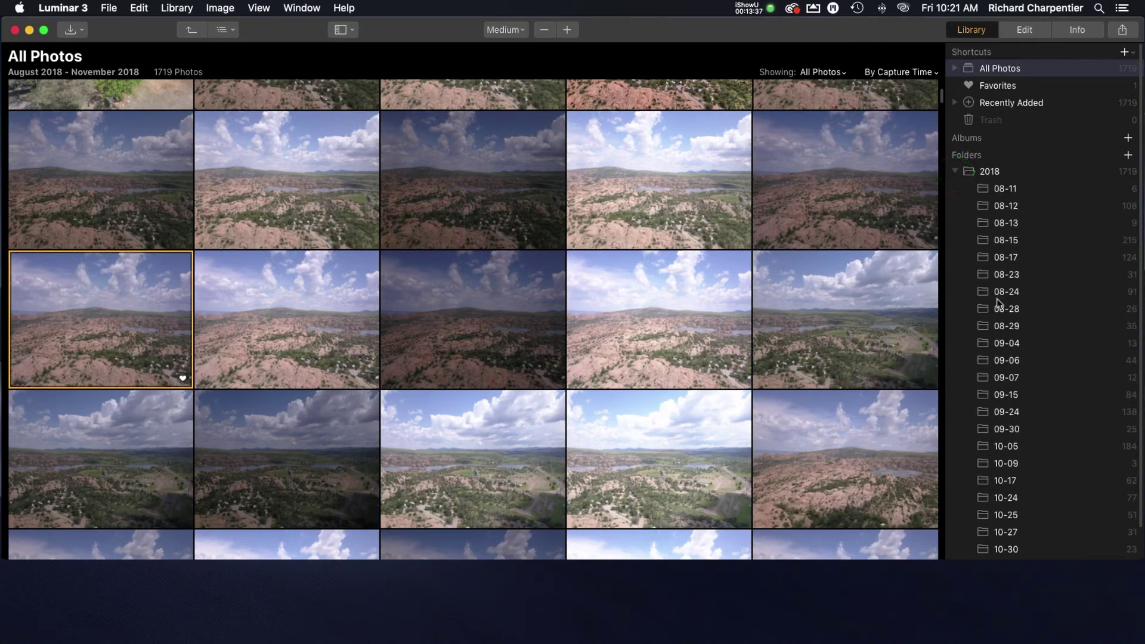
pyautogui.scroll(-3, 1006, 378)
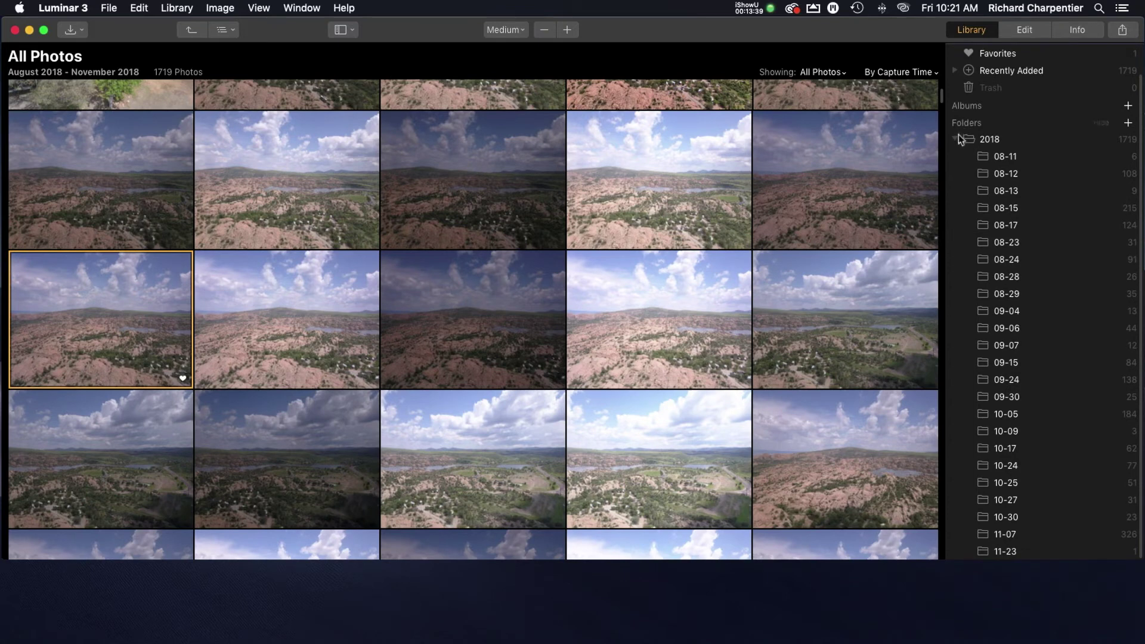
pyautogui.click(958, 138)
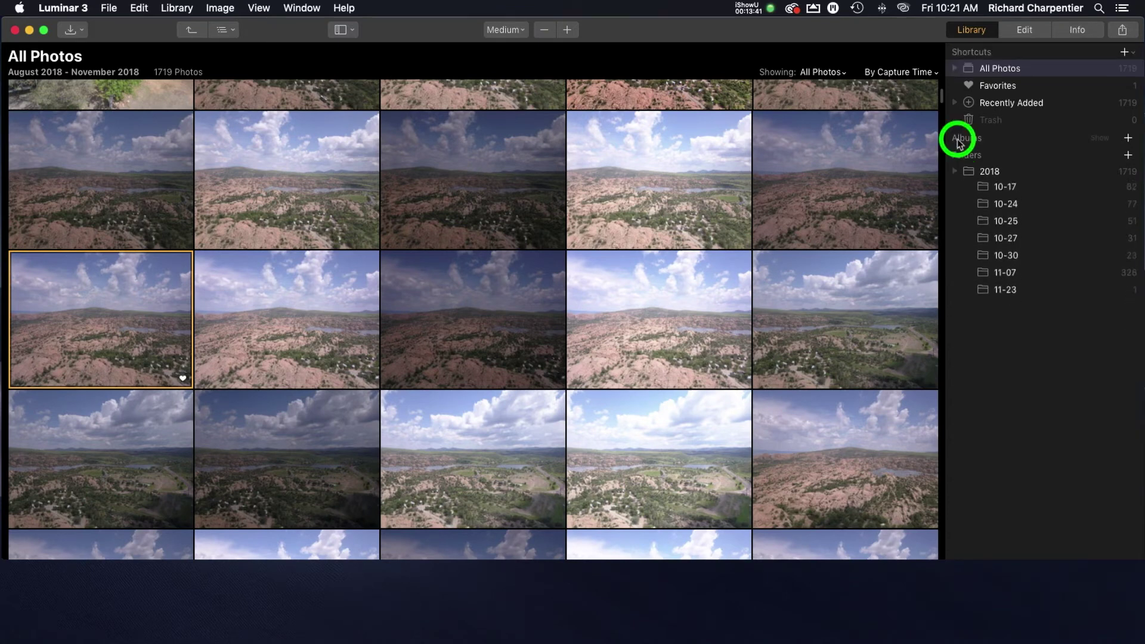
pyautogui.click(956, 173)
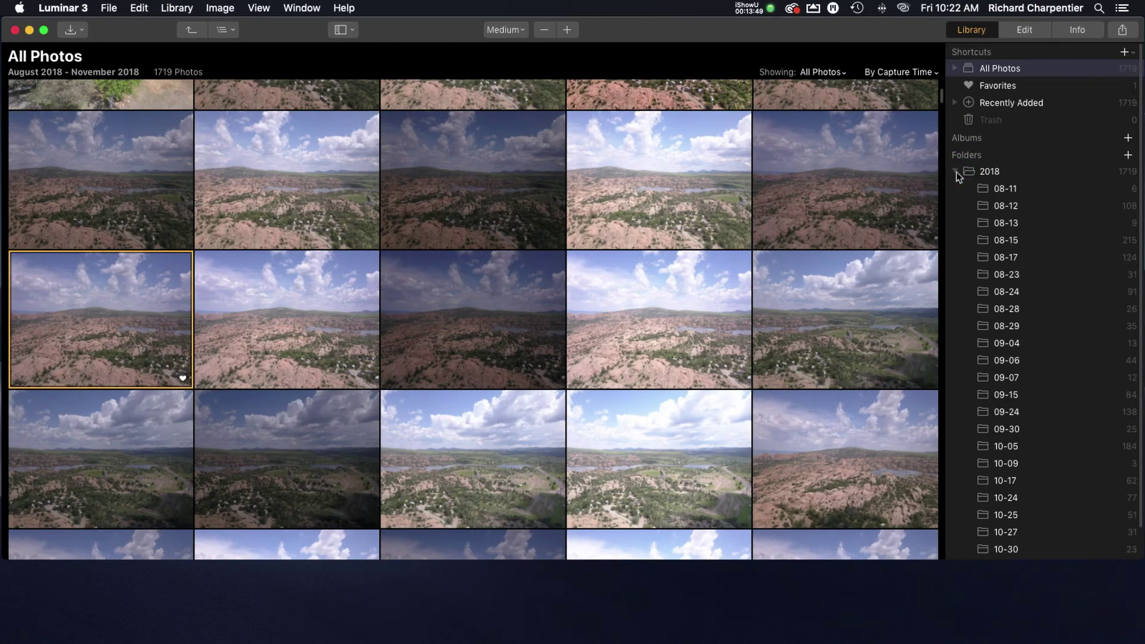
pyautogui.click(957, 173)
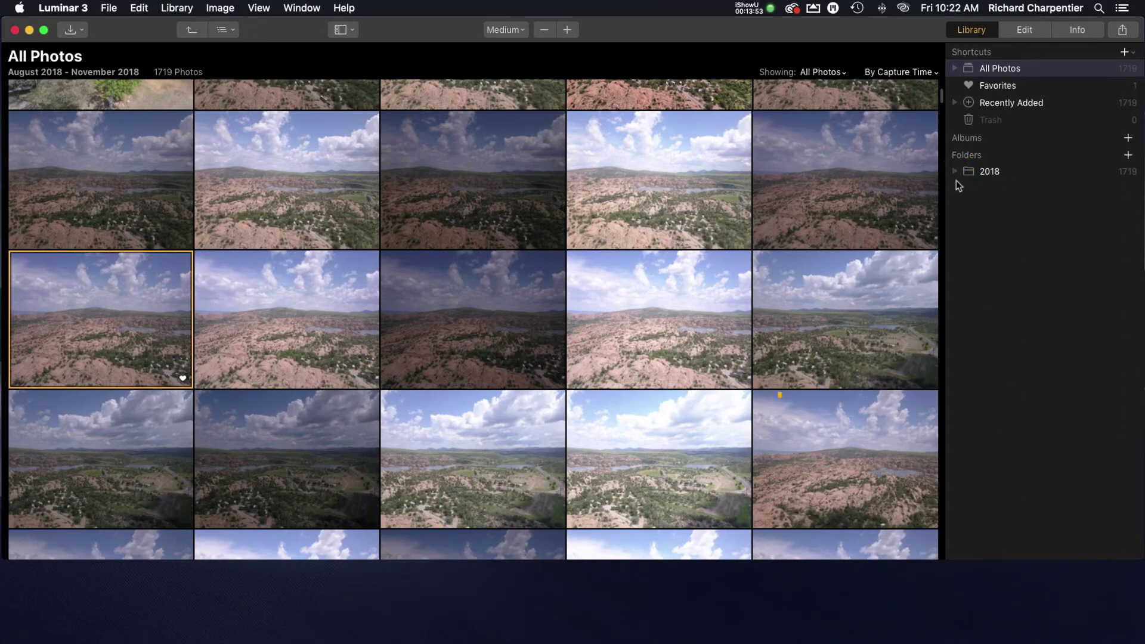
pyautogui.scroll(-5, 676, 262)
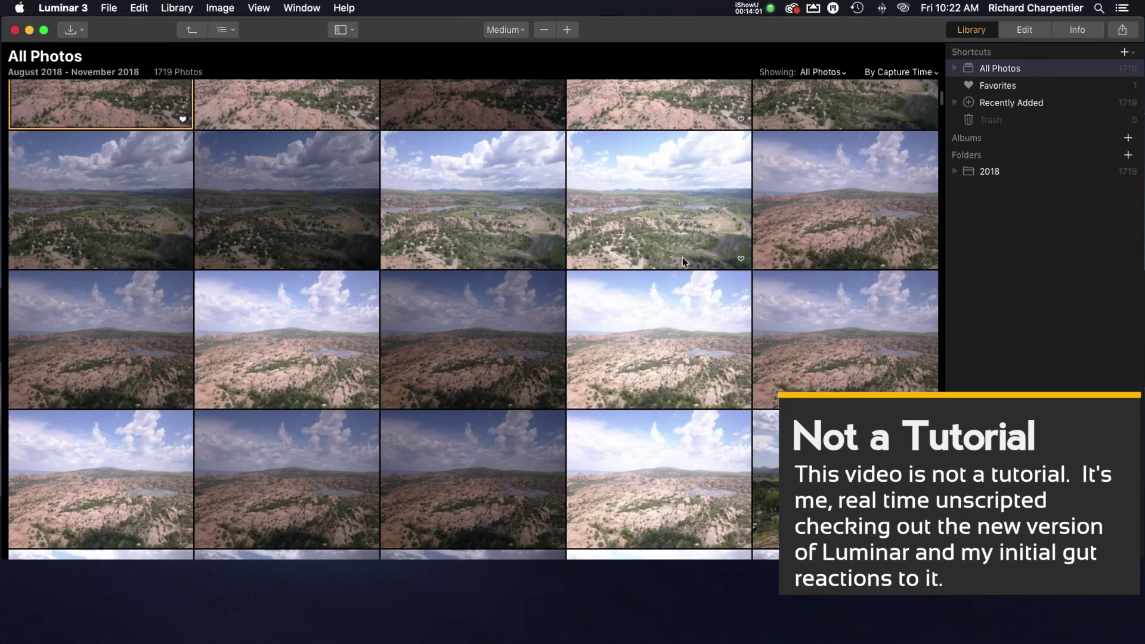
# - Open DJI_0041.DNG from the grid and enlarge the window to show it bigger
pyautogui.scroll(-3, 459, 202)
pyautogui.scroll(-10, 459, 207)
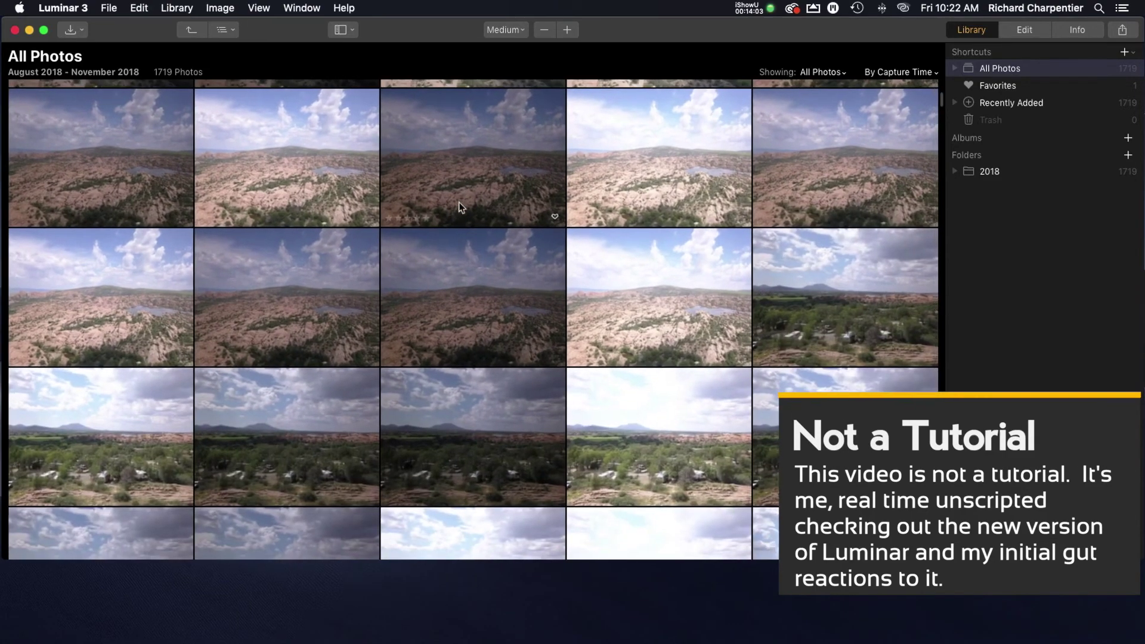
pyautogui.scroll(3, 460, 206)
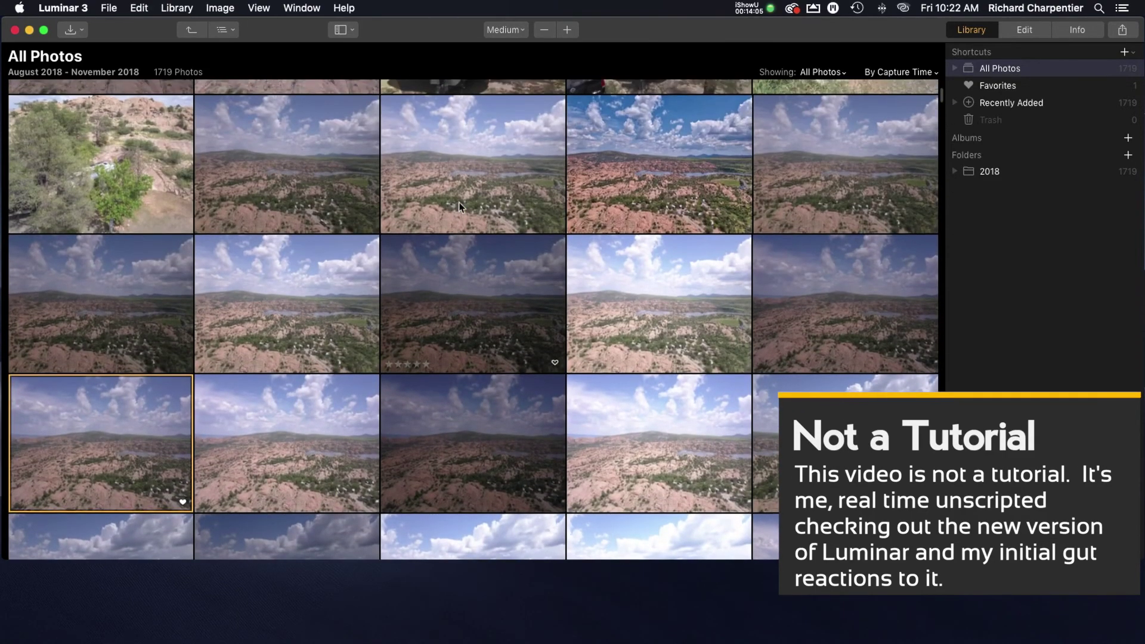
pyautogui.click(136, 427)
pyautogui.doubleClick(136, 427)
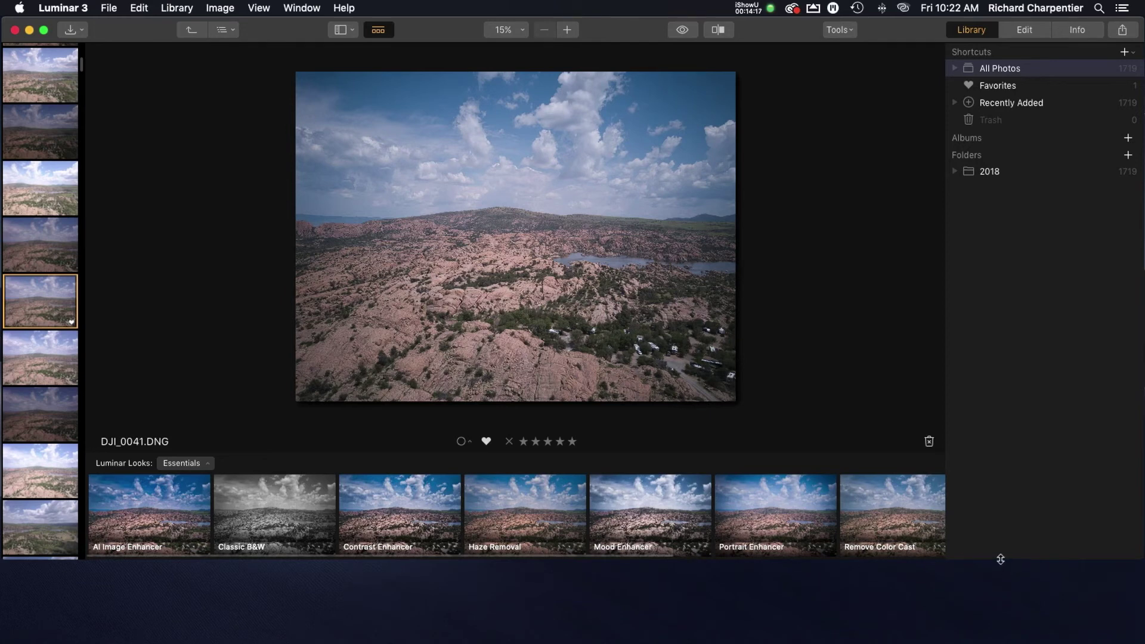
pyautogui.moveTo(999, 559); pyautogui.dragTo(1000, 643)
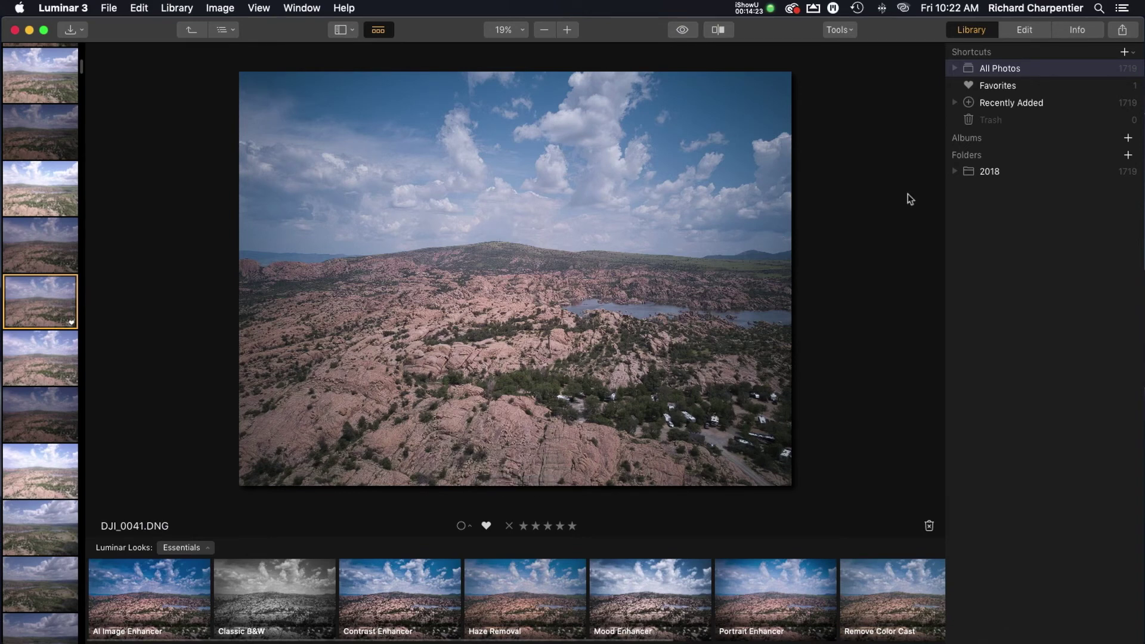
# - Switch DJI_0041.DNG to the Edit module using the Aerial Photography filter workspace
pyautogui.click(1023, 32)
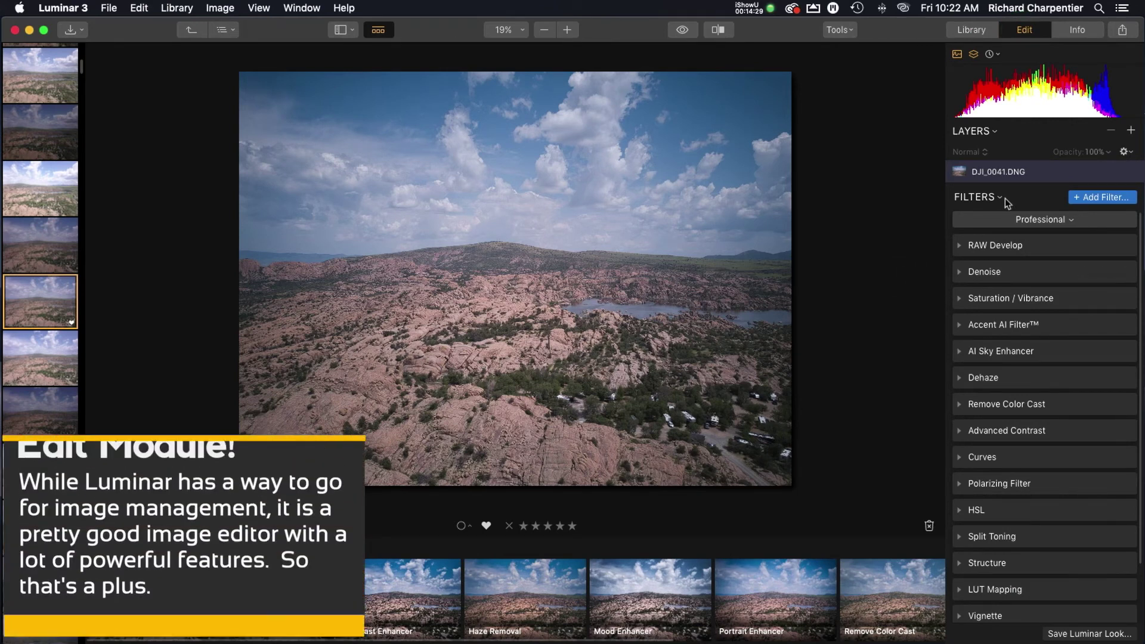
pyautogui.click(1000, 199)
pyautogui.click(1000, 199)
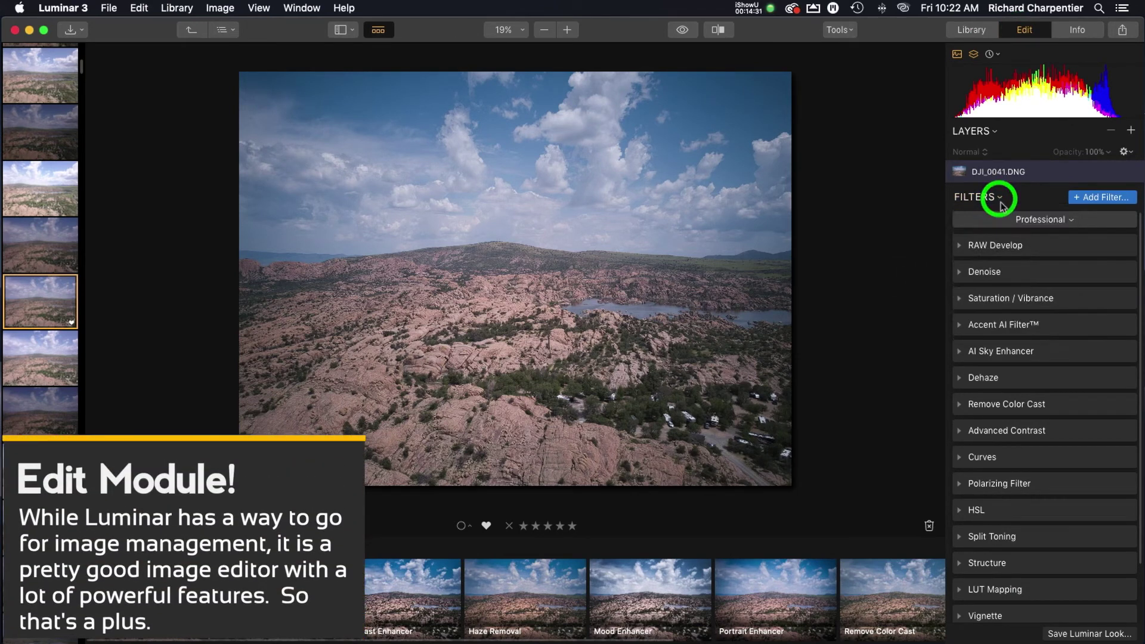
pyautogui.click(1037, 223)
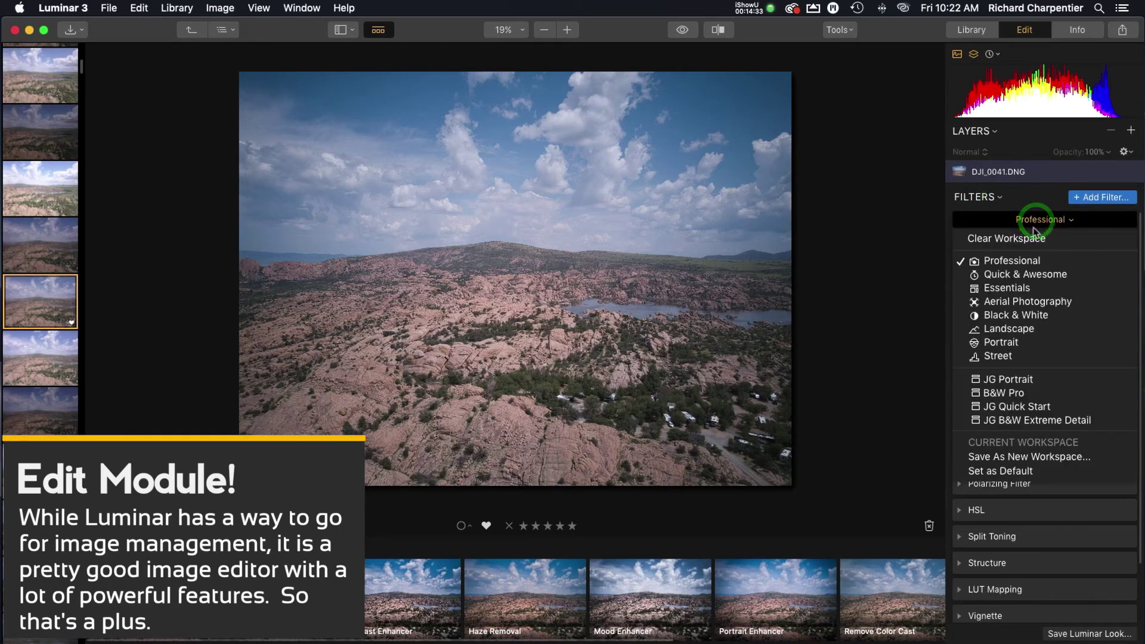
pyautogui.click(1034, 303)
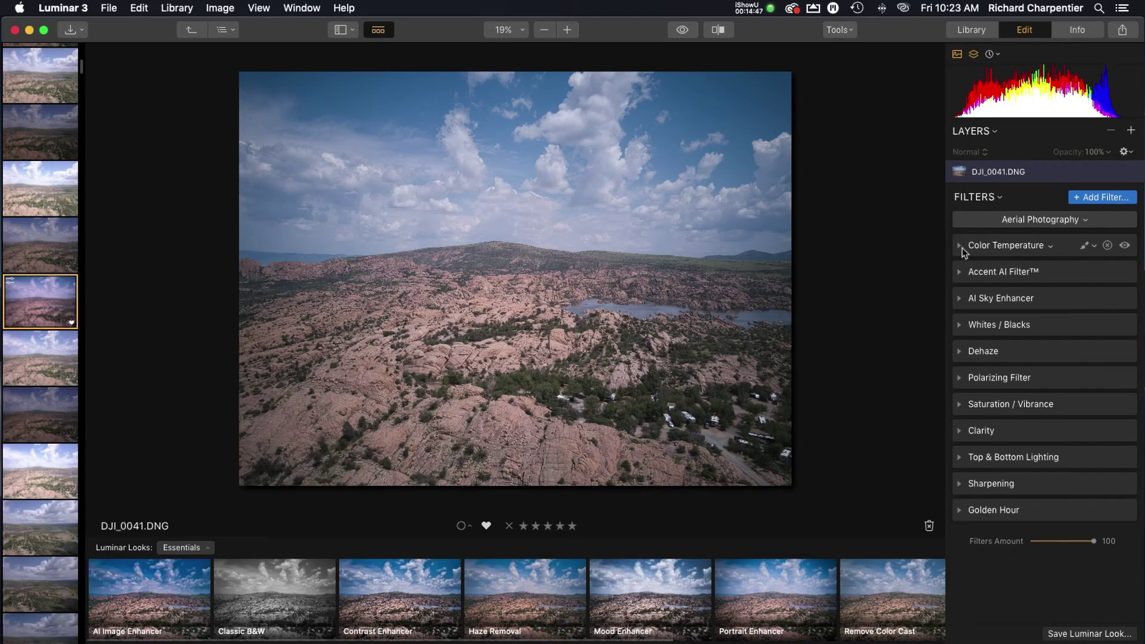
# - Warm Temperature to about 5900 and raise the Accent AI Boost to 100
pyautogui.click(961, 247)
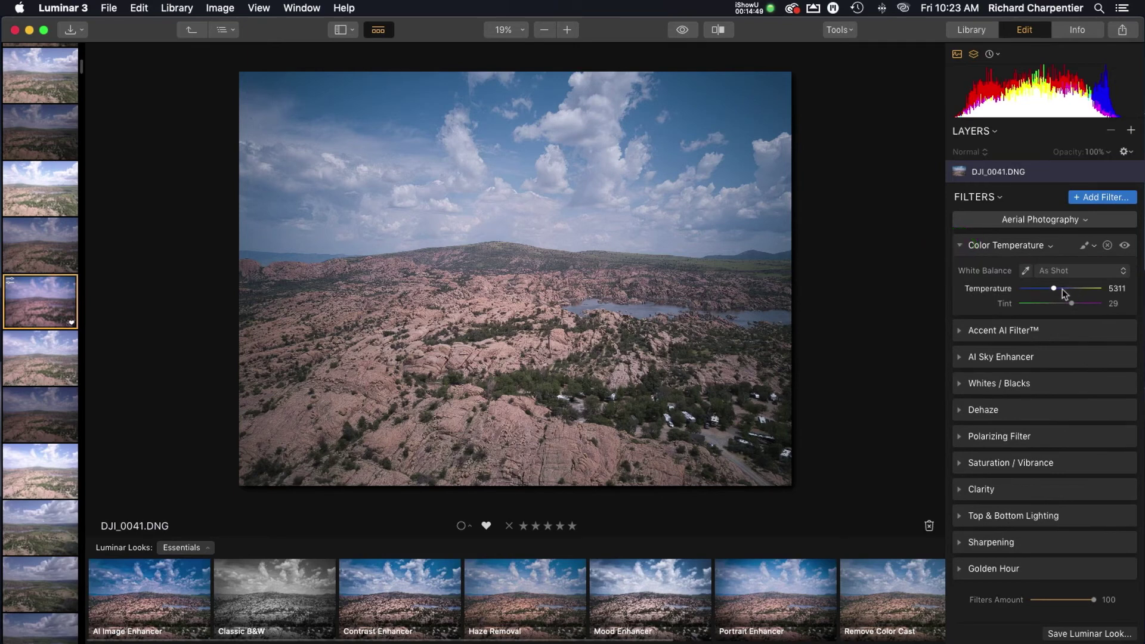
pyautogui.moveTo(1054, 292); pyautogui.dragTo(1061, 293)
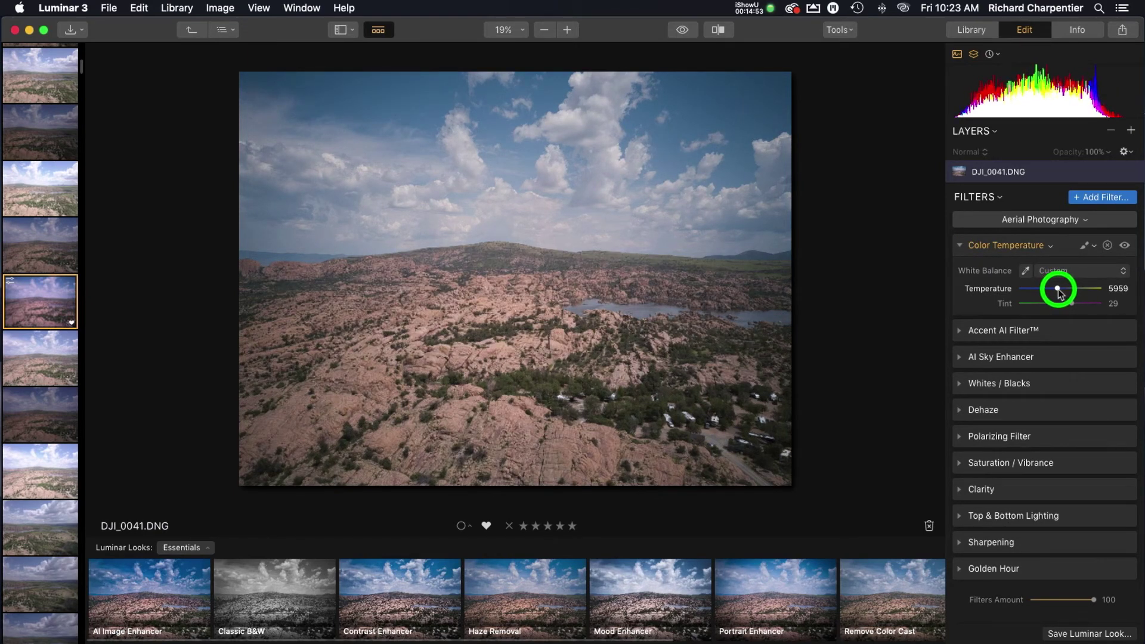
pyautogui.click(960, 245)
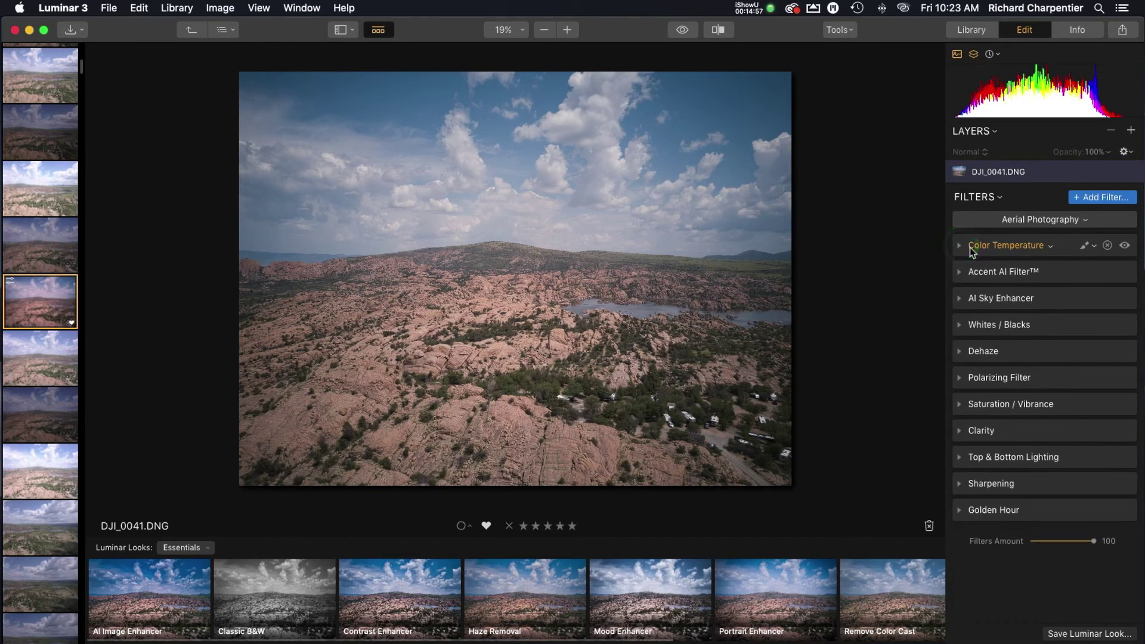
pyautogui.click(959, 272)
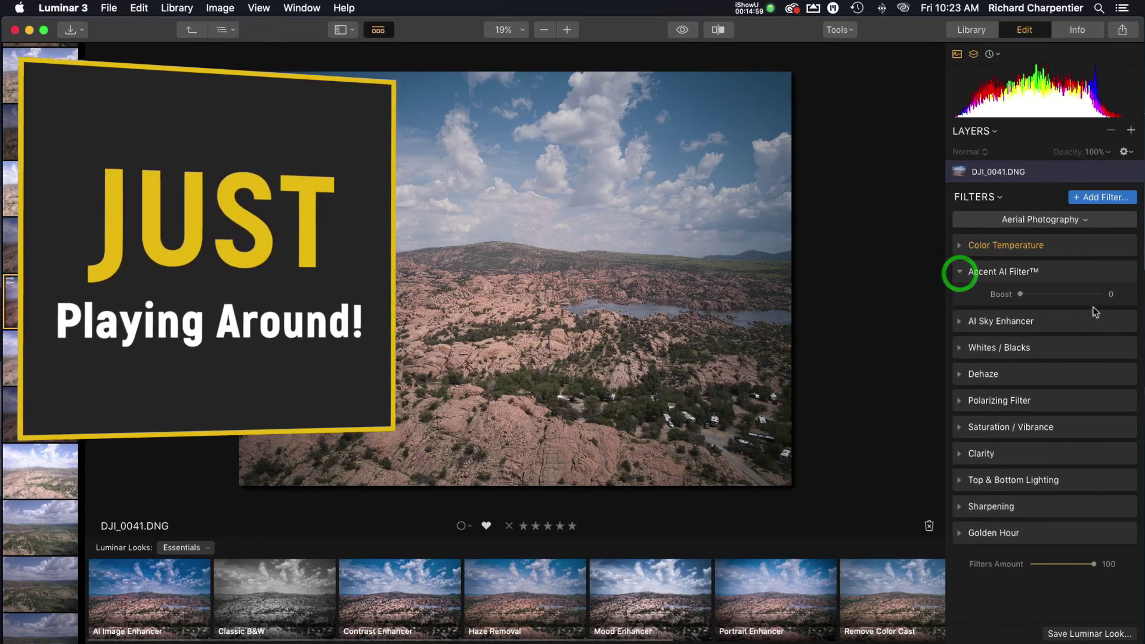
pyautogui.moveTo(1059, 298); pyautogui.dragTo(1101, 295)
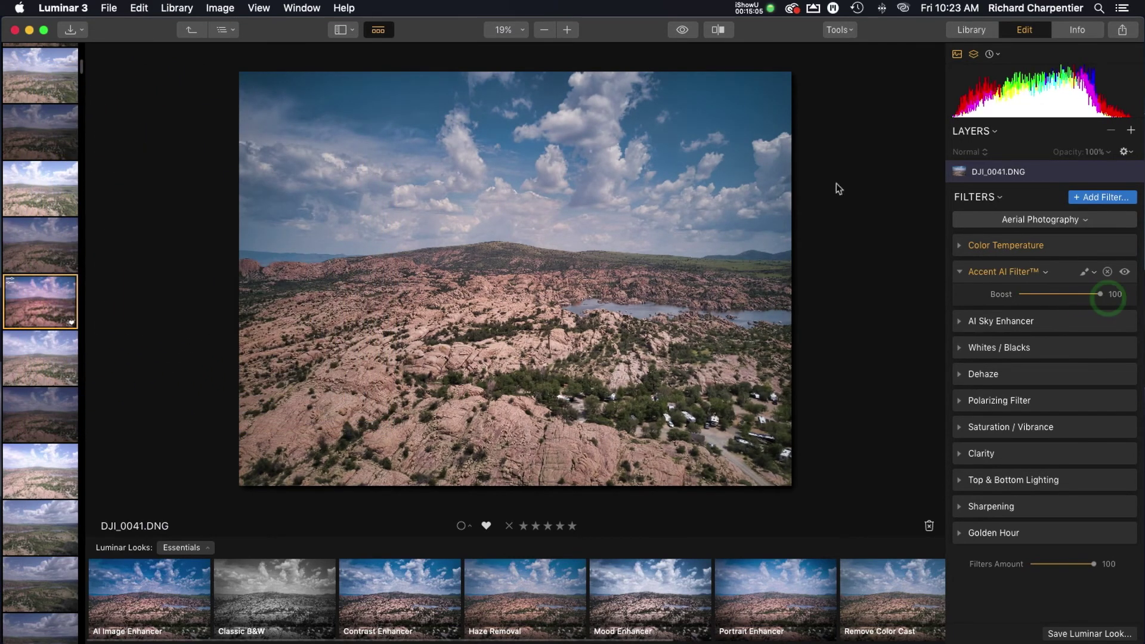
# - Compare the edit with the original by sliding the Before/After divider, then end comparison
pyautogui.click(719, 30)
pyautogui.moveTo(515, 245); pyautogui.dragTo(264, 228)
pyautogui.moveTo(265, 229); pyautogui.dragTo(530, 251)
pyautogui.click(718, 30)
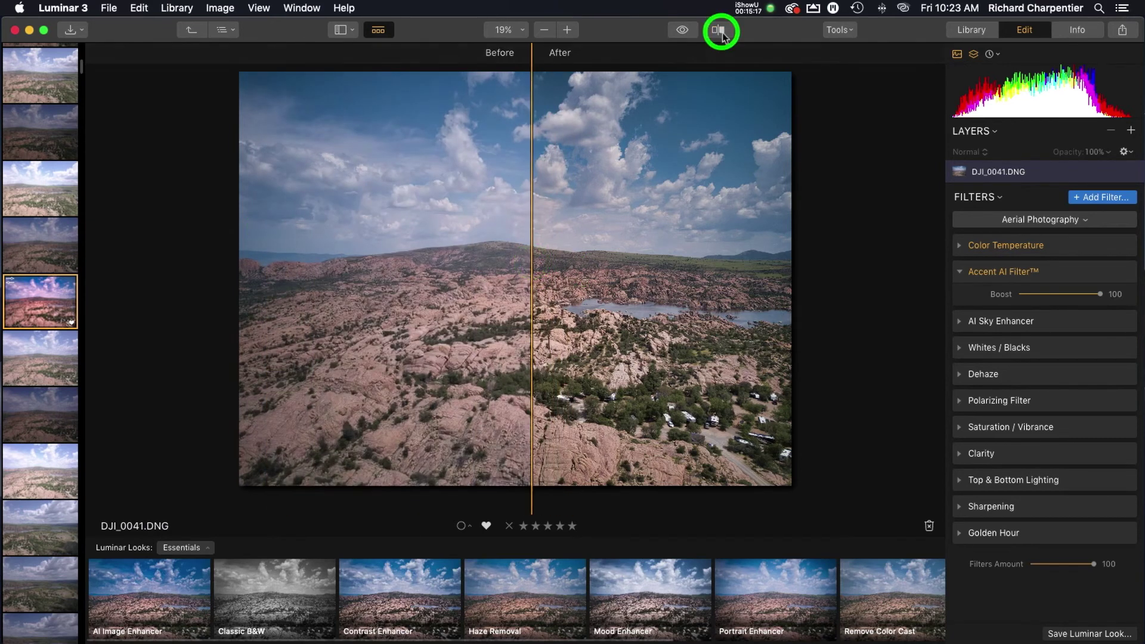
# - Set AI Sky Enhancer Amount to 38 and try a Dehaze amount
pyautogui.click(961, 322)
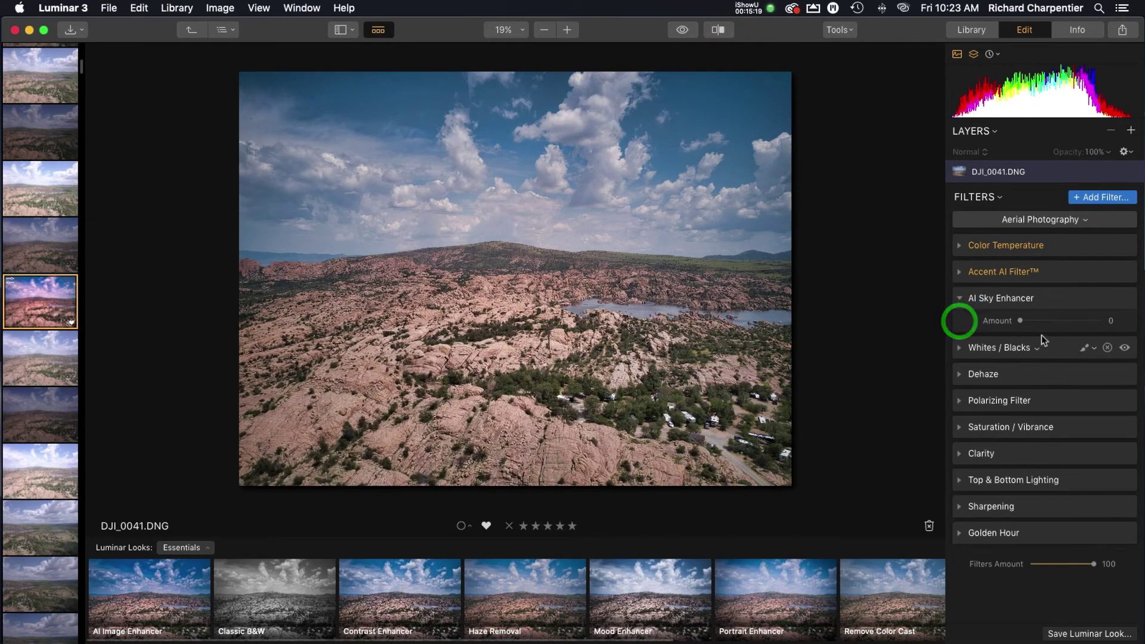
pyautogui.click(1060, 321)
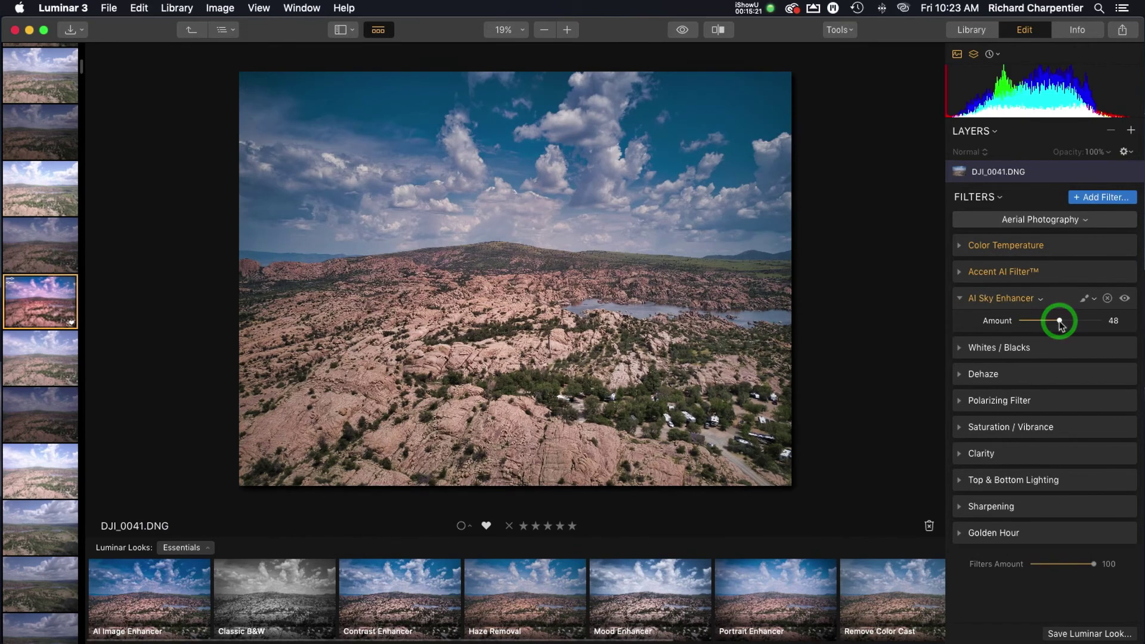
pyautogui.moveTo(1050, 322)
pyautogui.mouseDown()
pyautogui.moveTo(1020, 321)
pyautogui.moveTo(1111, 327)
pyautogui.moveTo(1051, 322)
pyautogui.mouseUp()
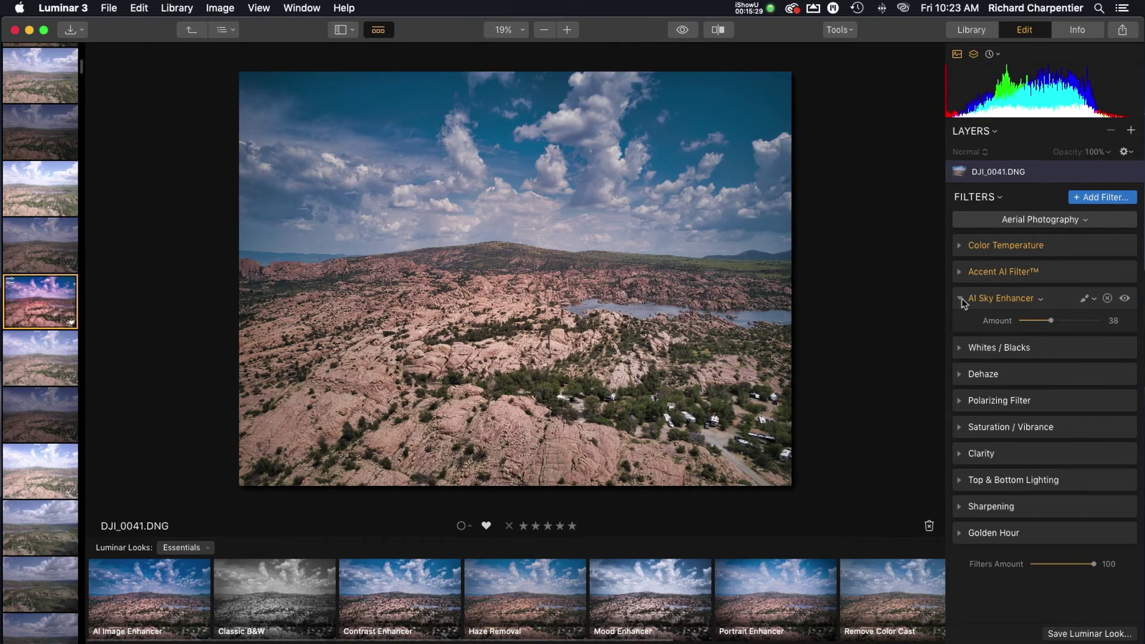
pyautogui.click(961, 298)
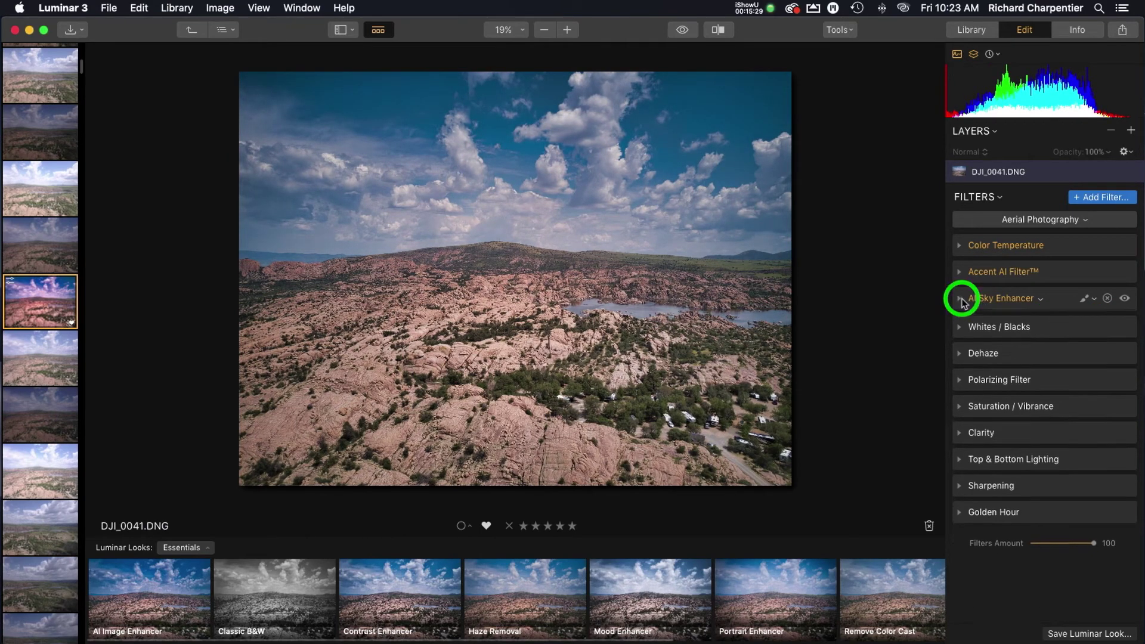
pyautogui.click(961, 354)
pyautogui.moveTo(1048, 376); pyautogui.dragTo(960, 355)
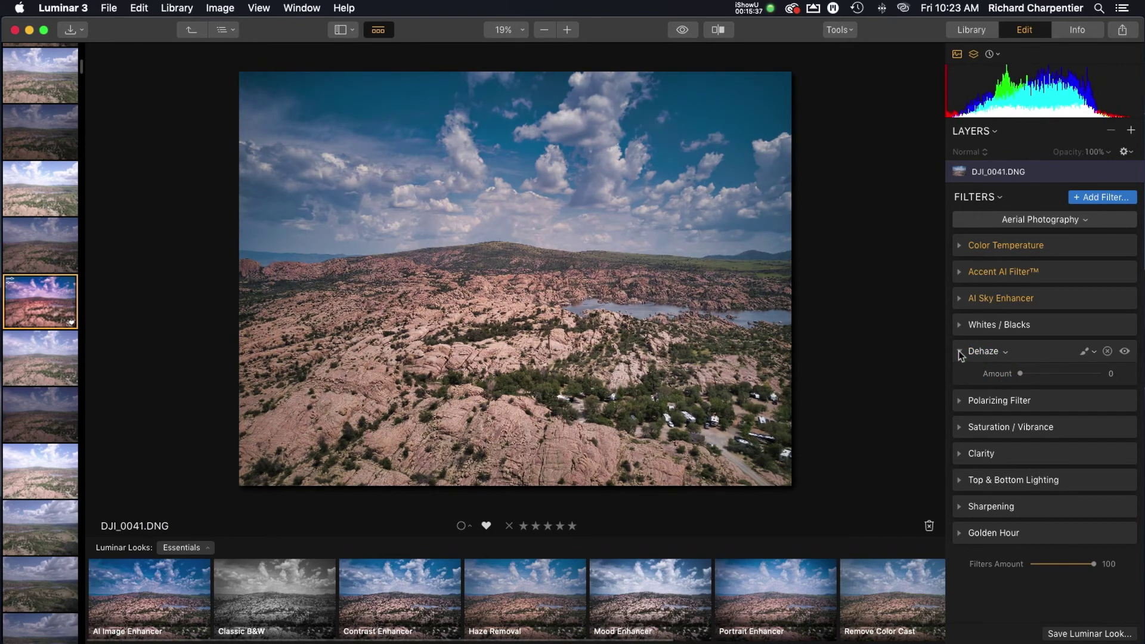
pyautogui.click(958, 350)
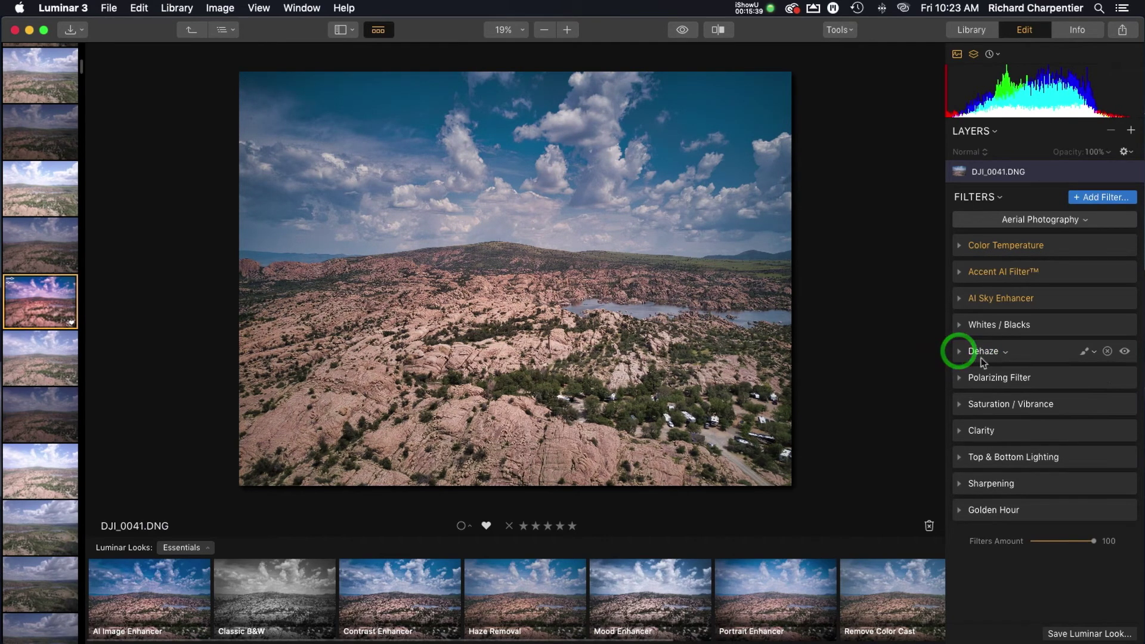
# - Set Vibrance to 30 and Clarity Amount to 31, then view the sky at 100%
pyautogui.click(959, 404)
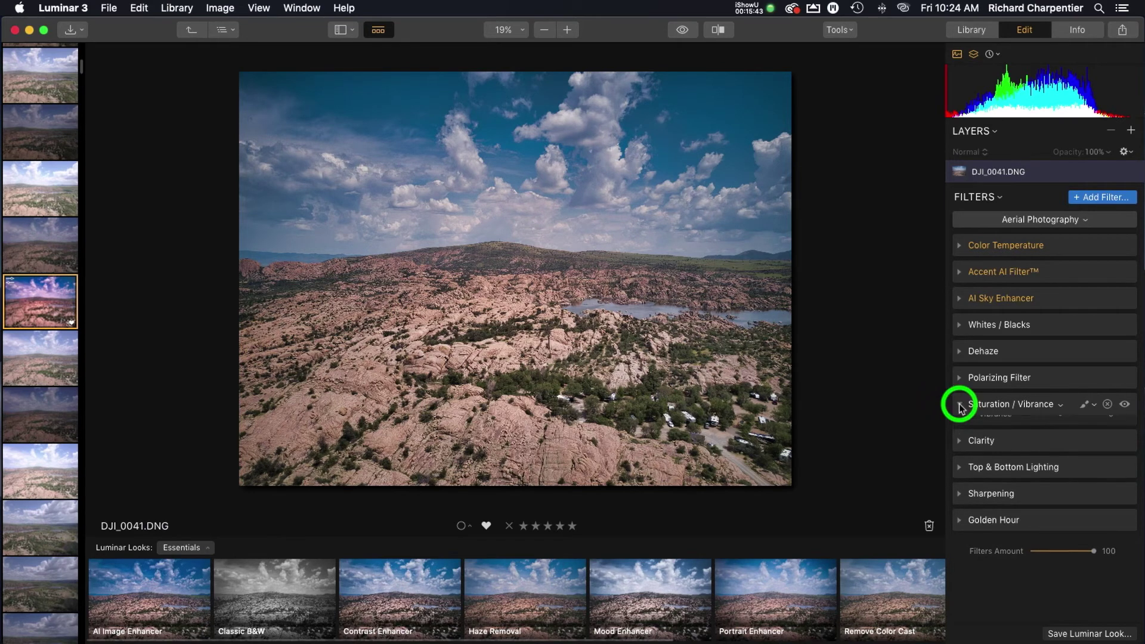
pyautogui.click(1072, 441)
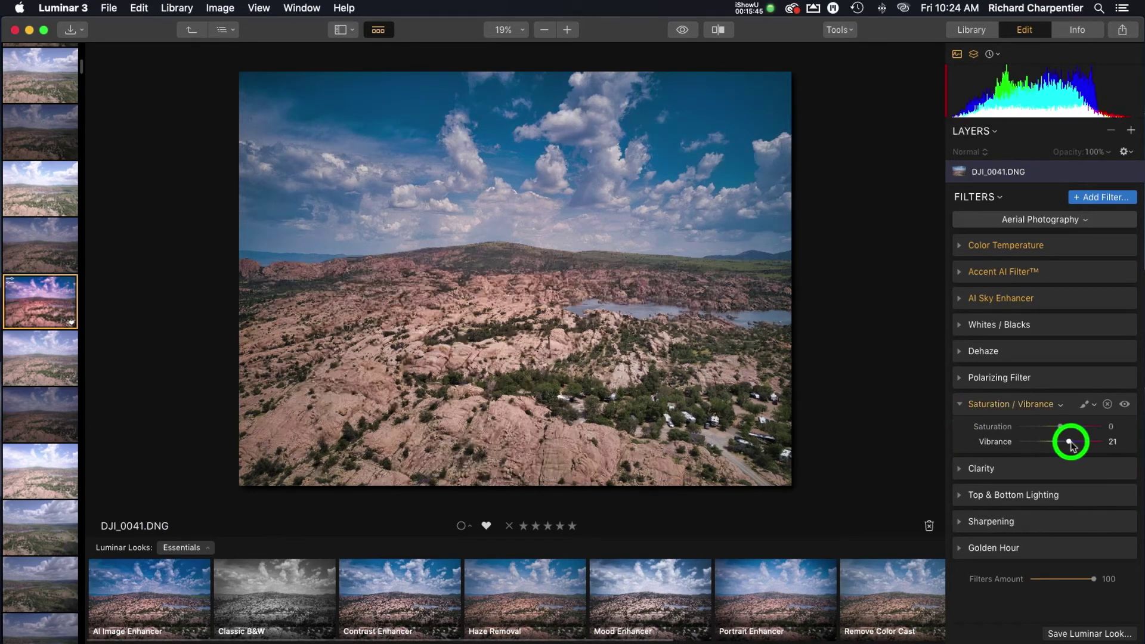
pyautogui.moveTo(1072, 442); pyautogui.dragTo(1073, 441)
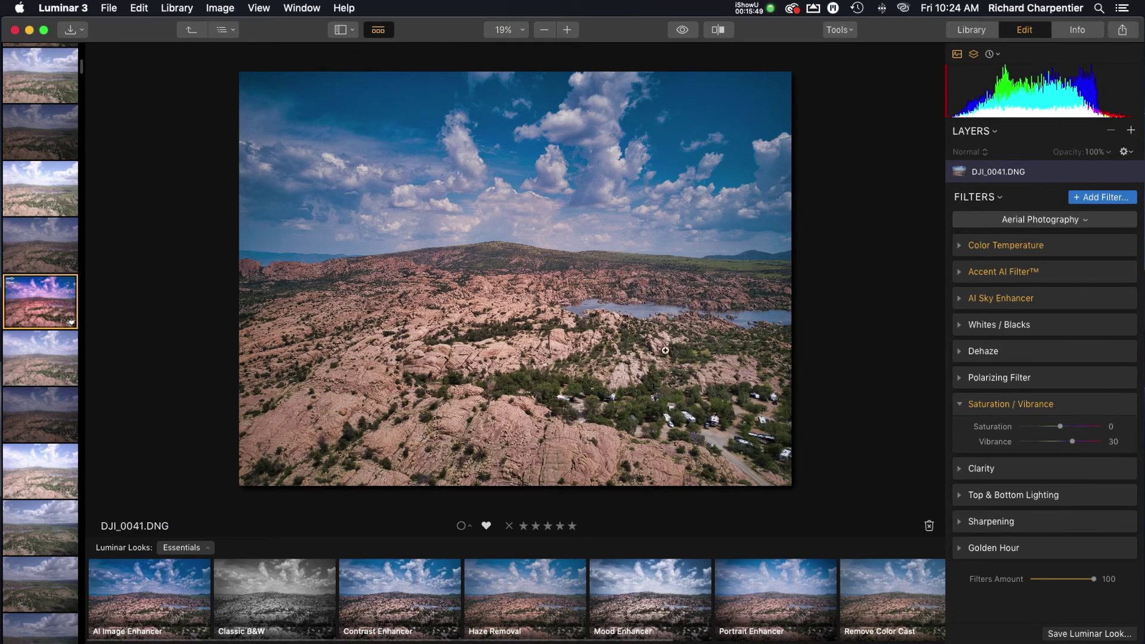
pyautogui.click(961, 409)
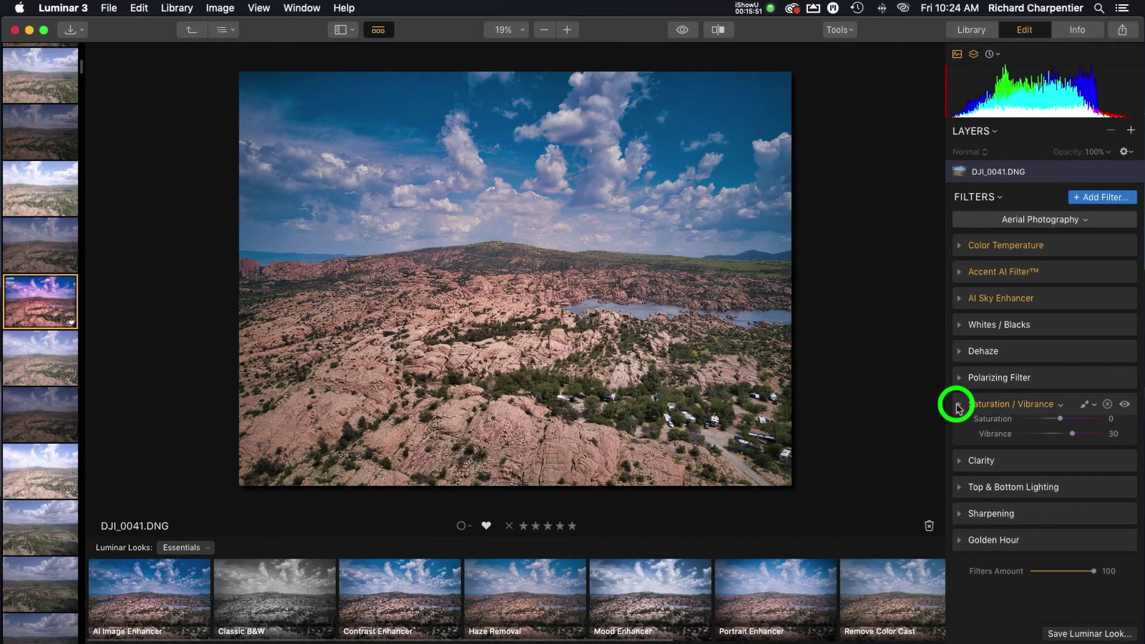
pyautogui.click(960, 431)
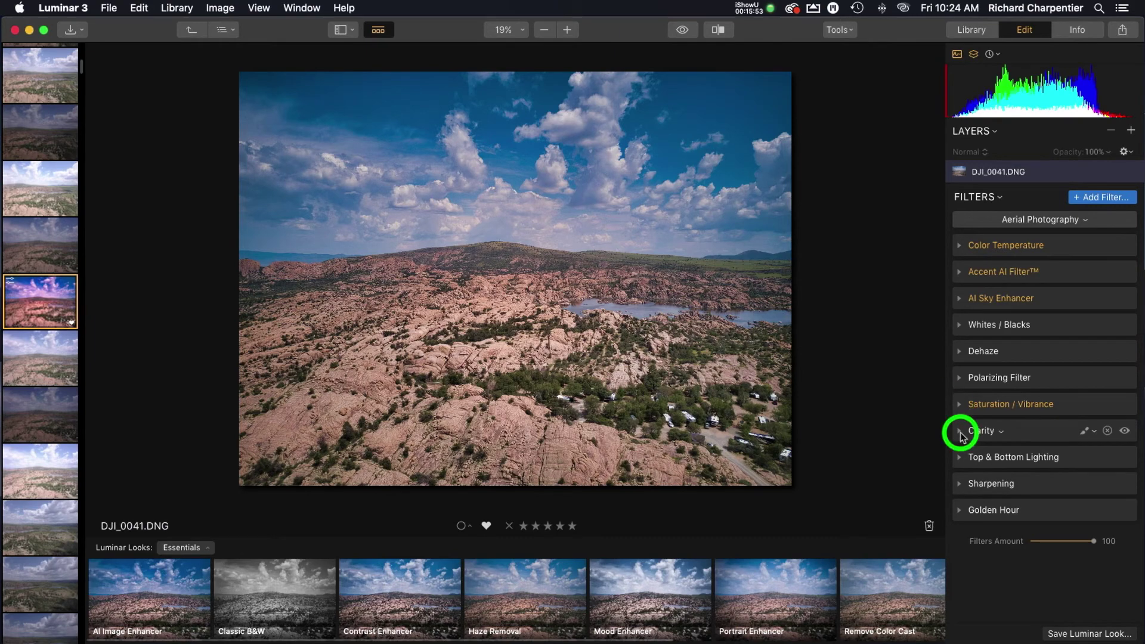
pyautogui.moveTo(1044, 455); pyautogui.dragTo(1045, 454)
pyautogui.click(581, 143)
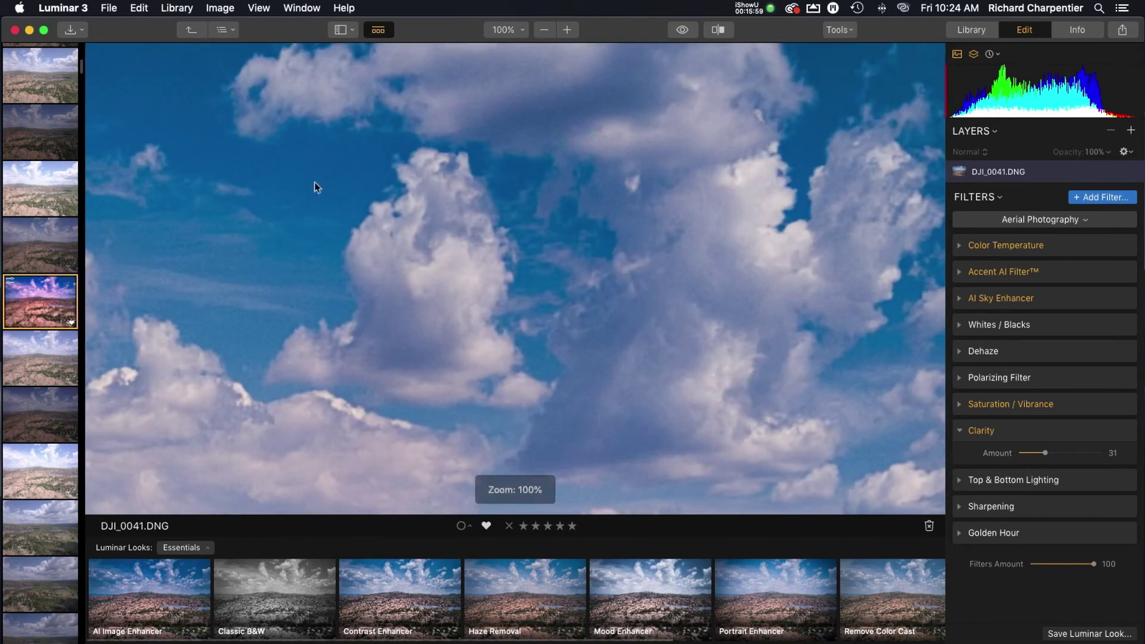
# - Return to fit view and slide the Before/After divider to compare sky and clouds with the original
pyautogui.click(501, 245)
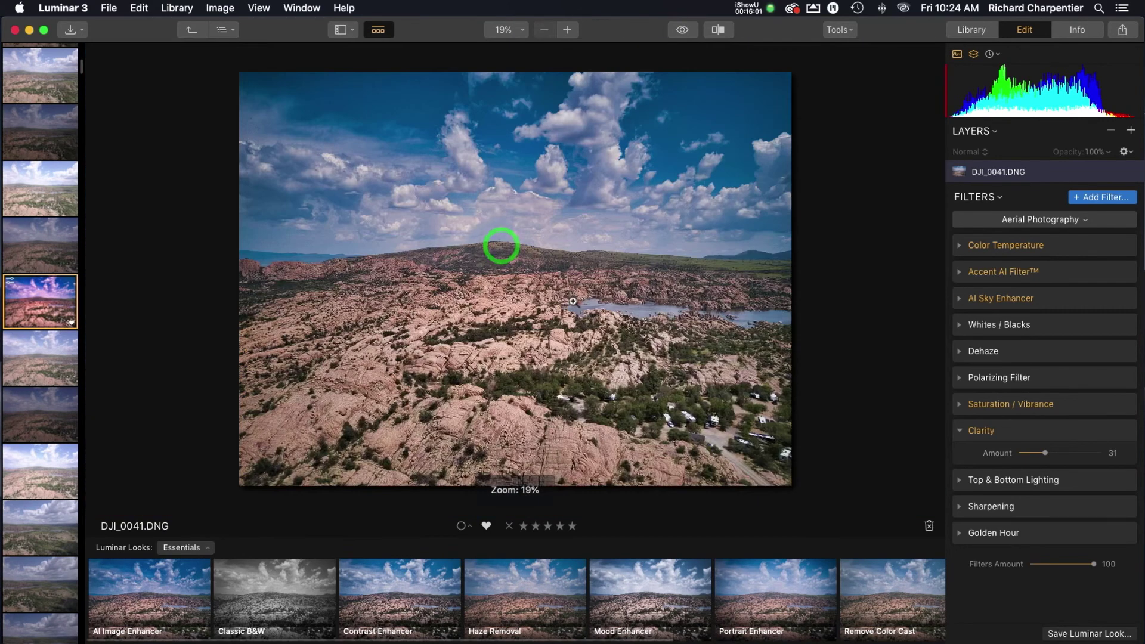
pyautogui.click(718, 30)
pyautogui.click(462, 123)
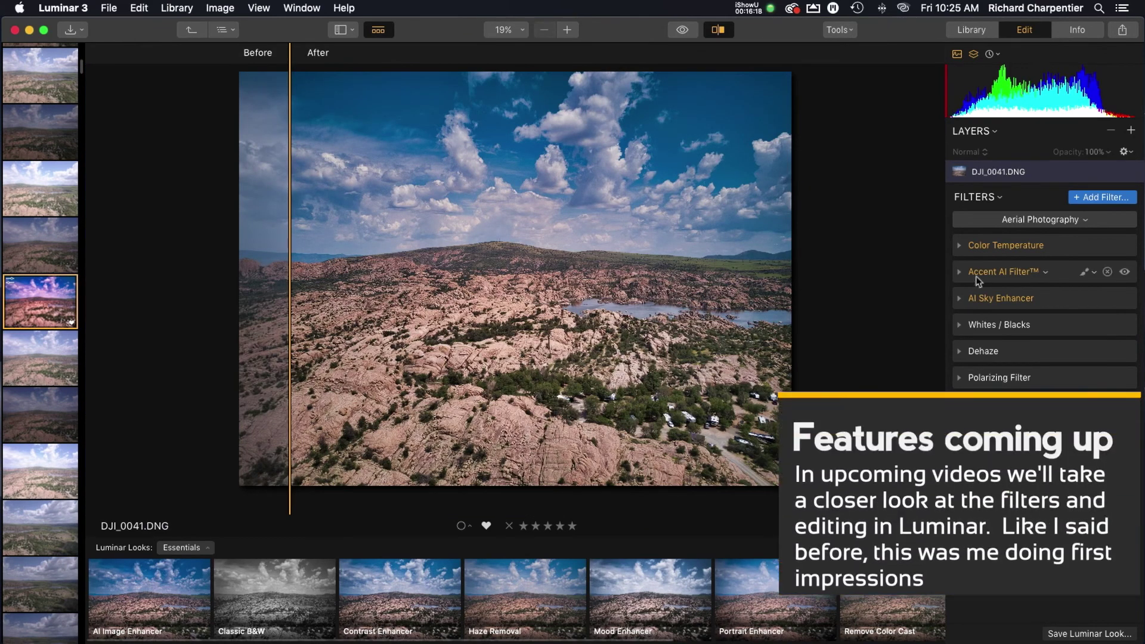
pyautogui.moveTo(290, 123); pyautogui.dragTo(516, 159)
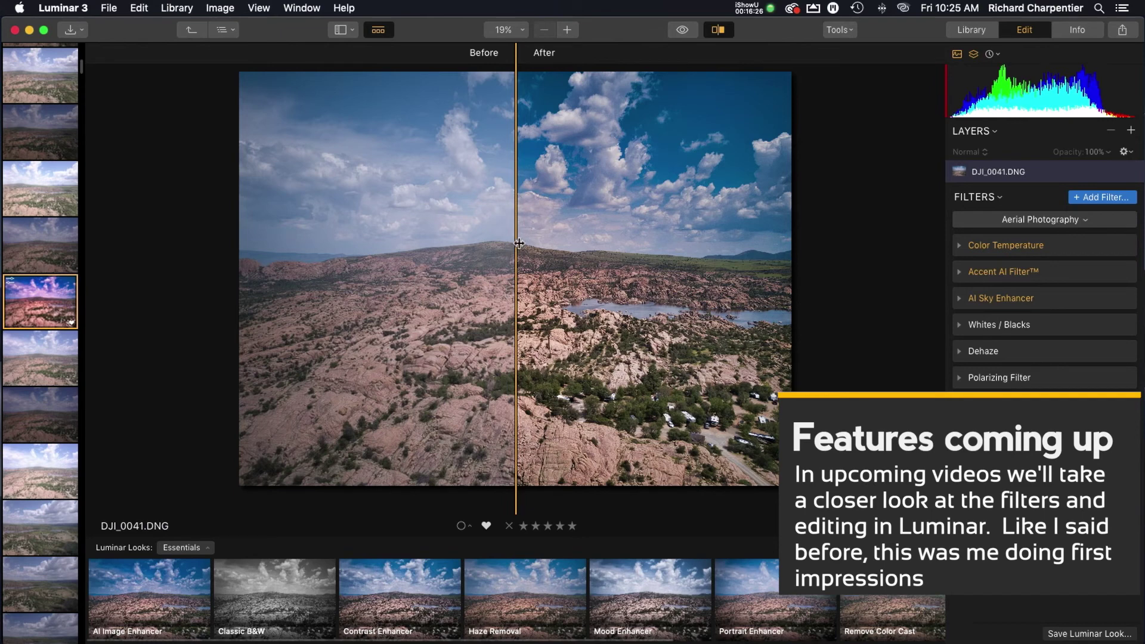
pyautogui.moveTo(517, 243); pyautogui.dragTo(529, 290)
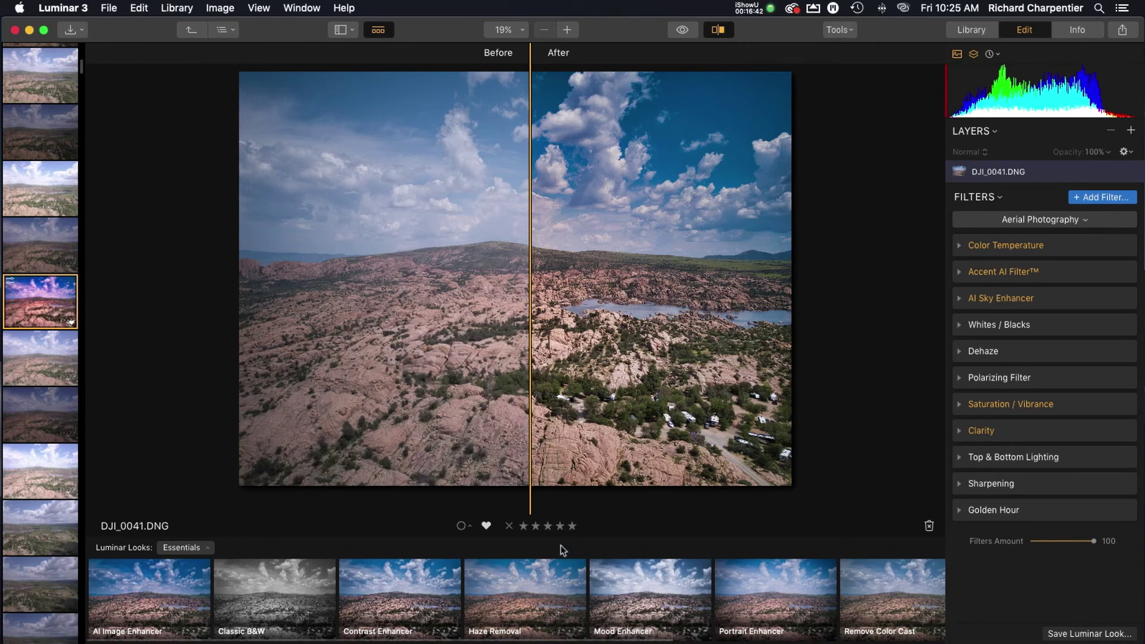
# - Glance at the Luminar Looks collections and filmstrip, then return to the All Photos library grid
pyautogui.click(203, 548)
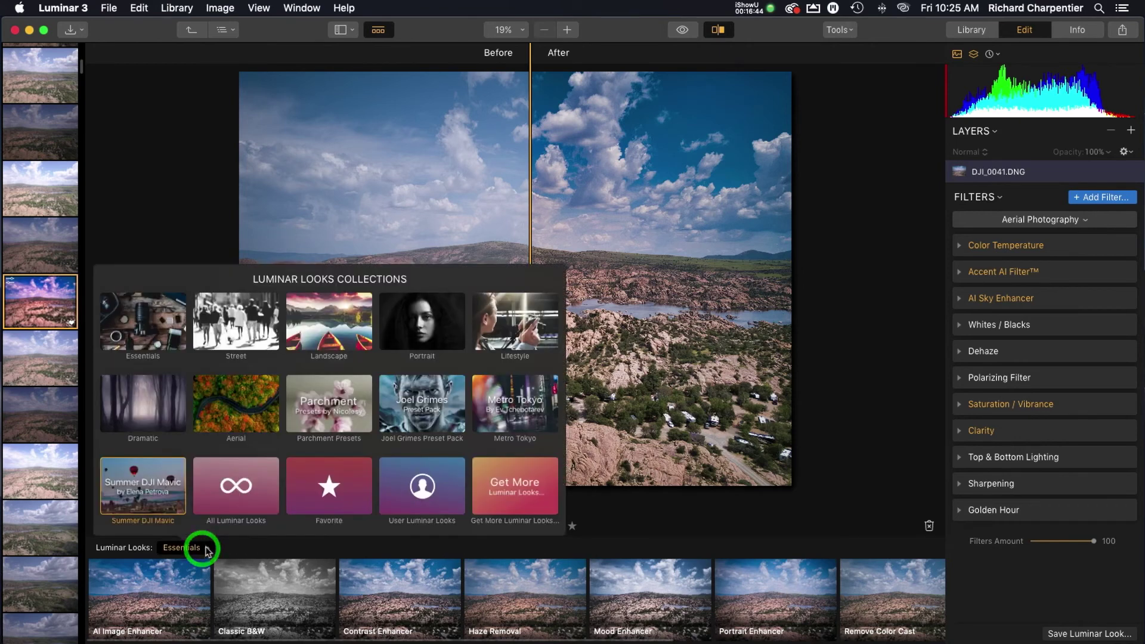
pyautogui.click(200, 549)
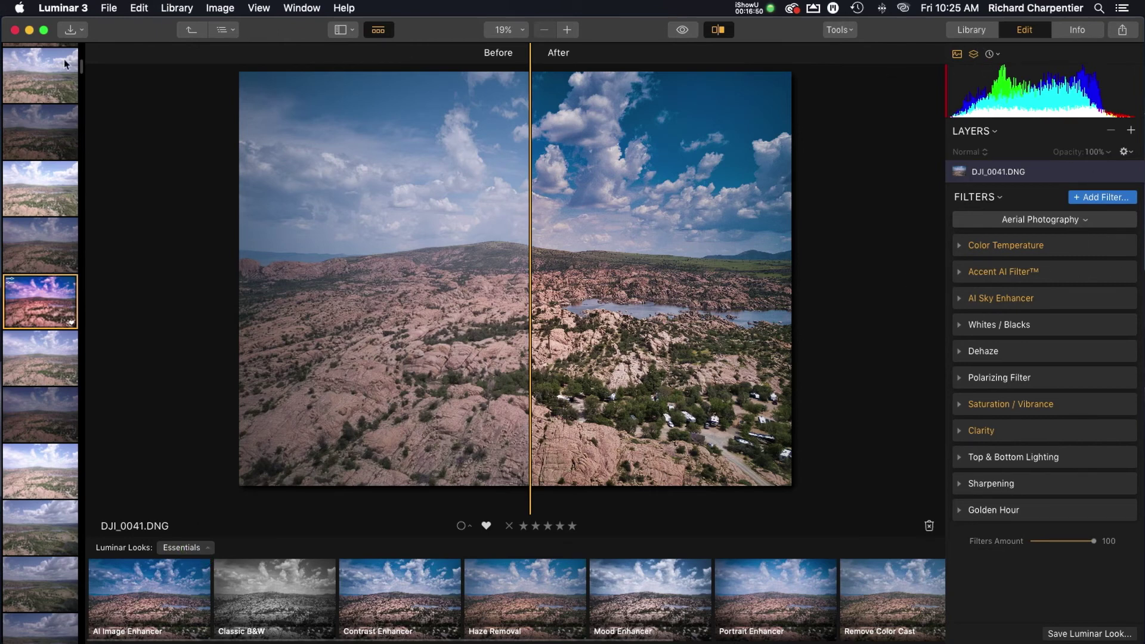
pyautogui.scroll(-5, 62, 127)
pyautogui.scroll(-3, 62, 127)
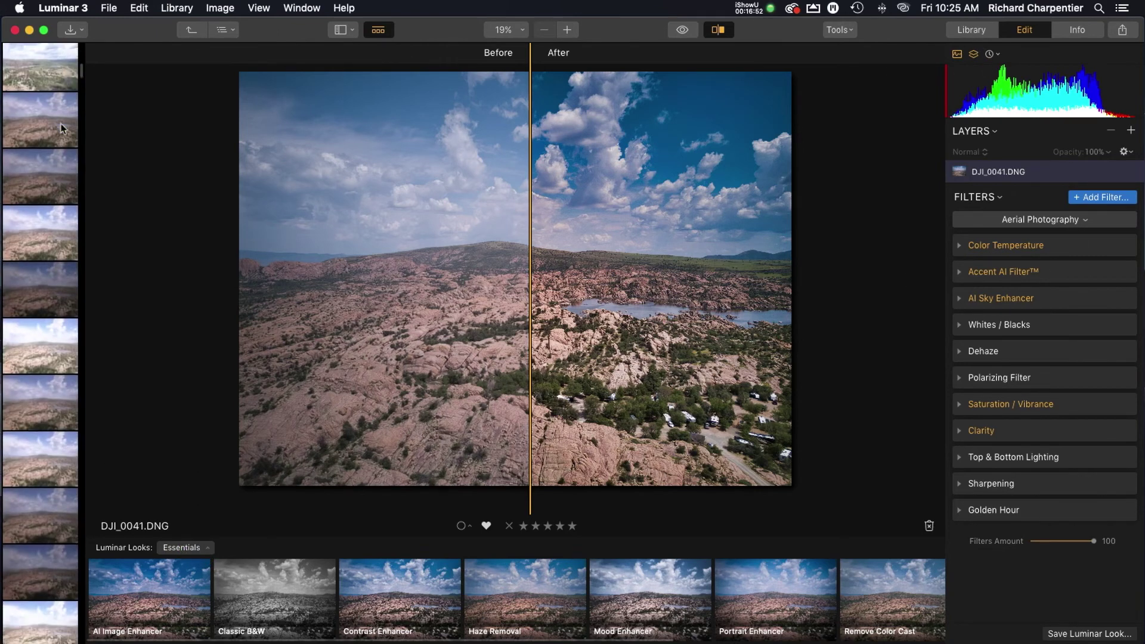
pyautogui.press('g')
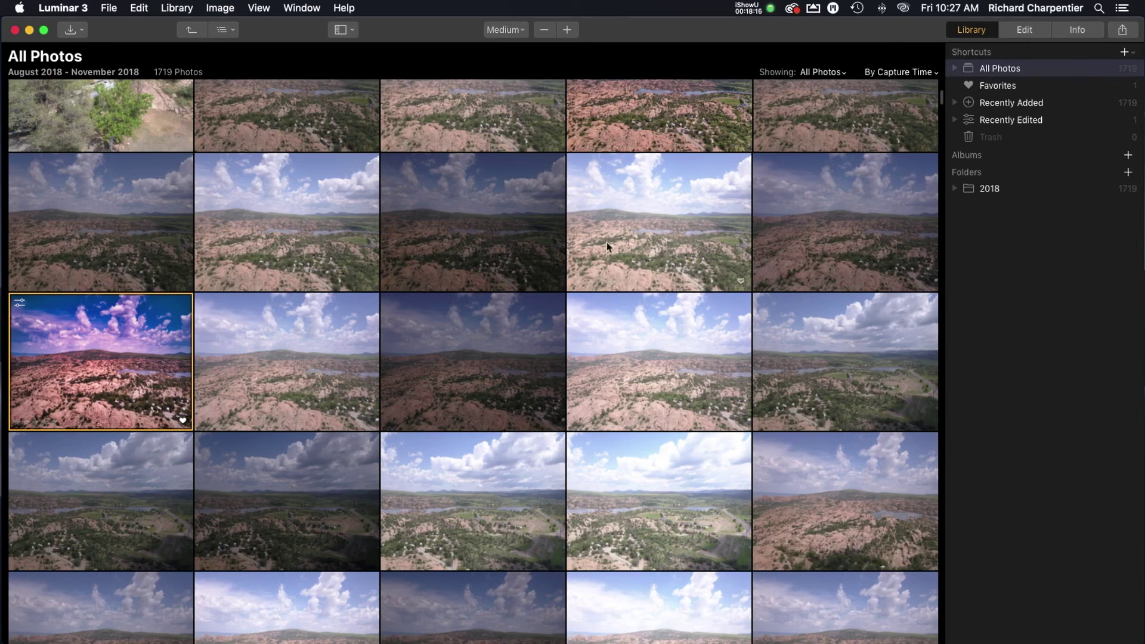
# - Scroll down through the 1719 aerial drone shots in the All Photos grid
pyautogui.scroll(-5, 601, 229)
pyautogui.scroll(-10, 600, 229)
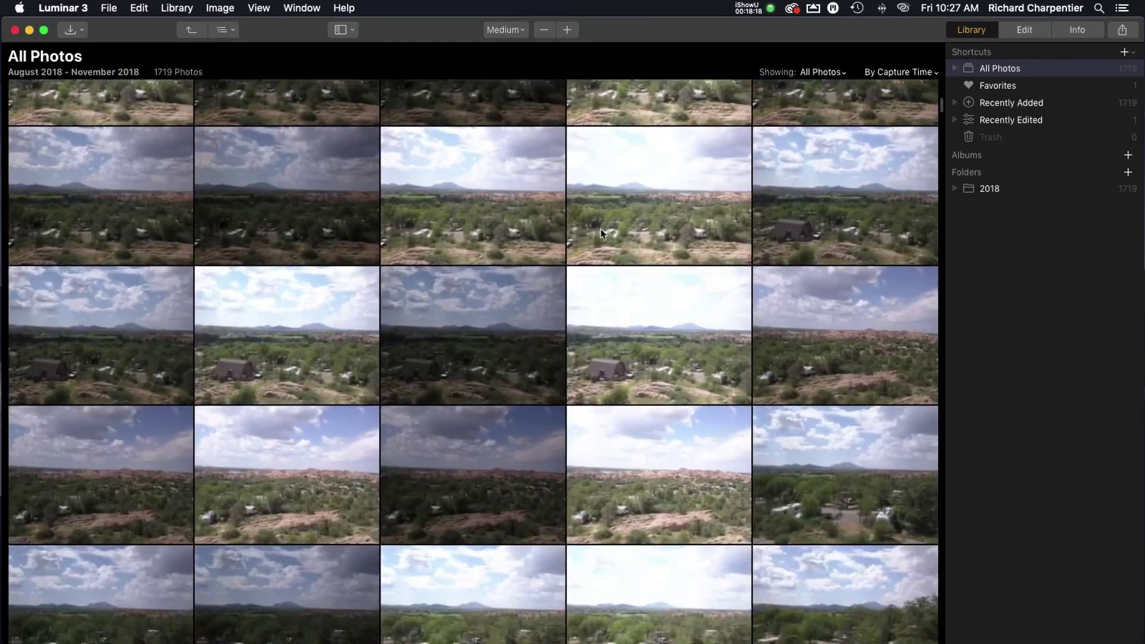
pyautogui.scroll(-10, 601, 233)
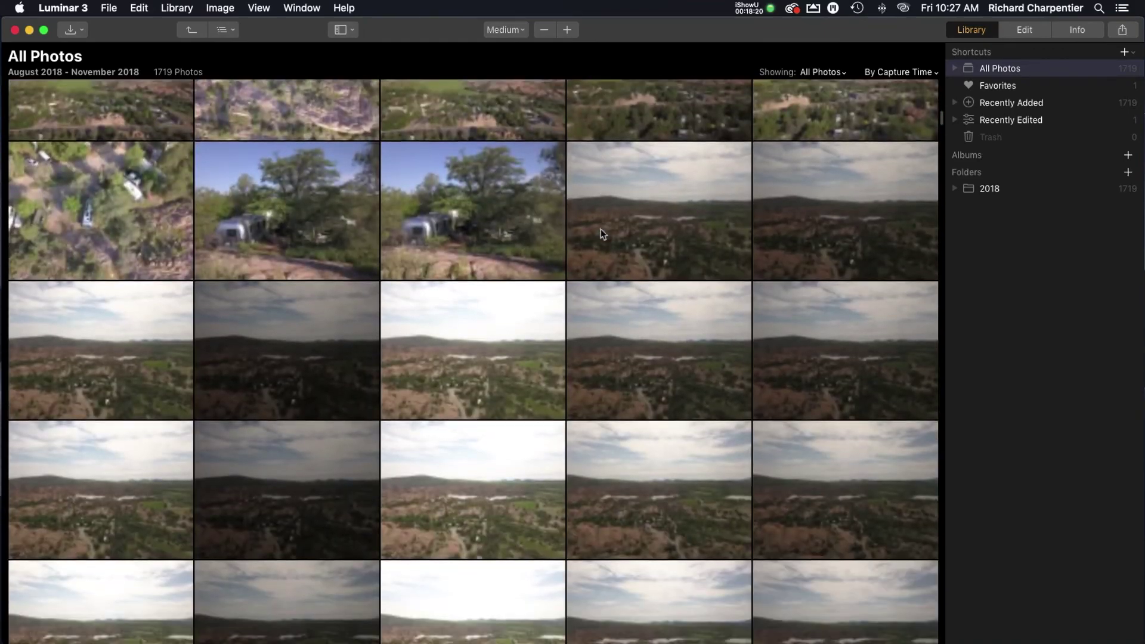
pyautogui.scroll(-10, 601, 233)
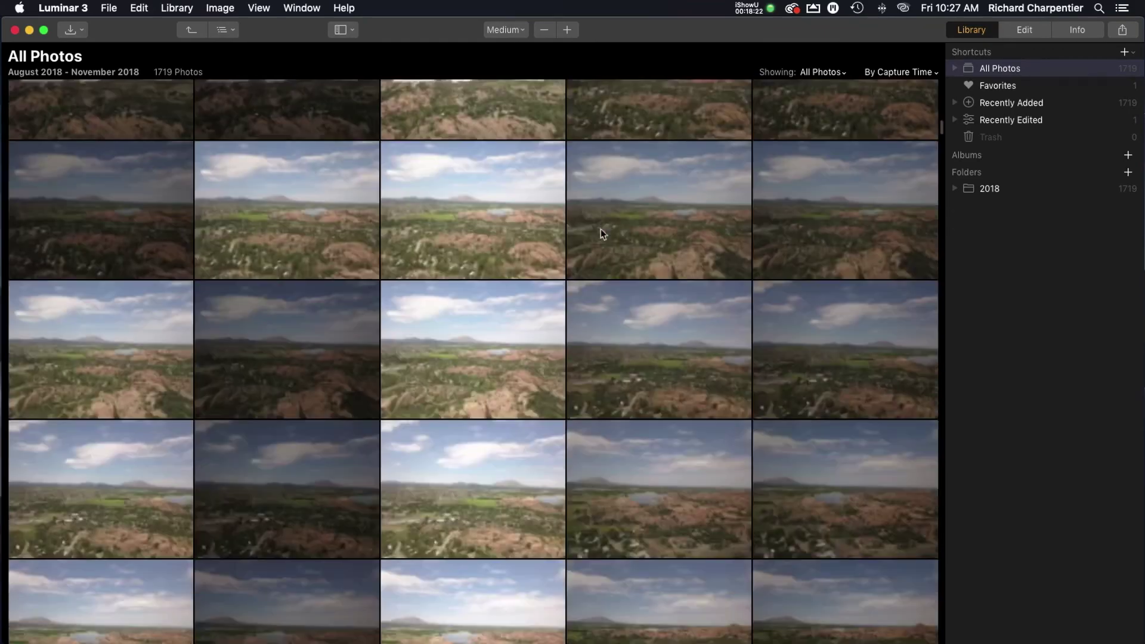
pyautogui.scroll(-10, 600, 233)
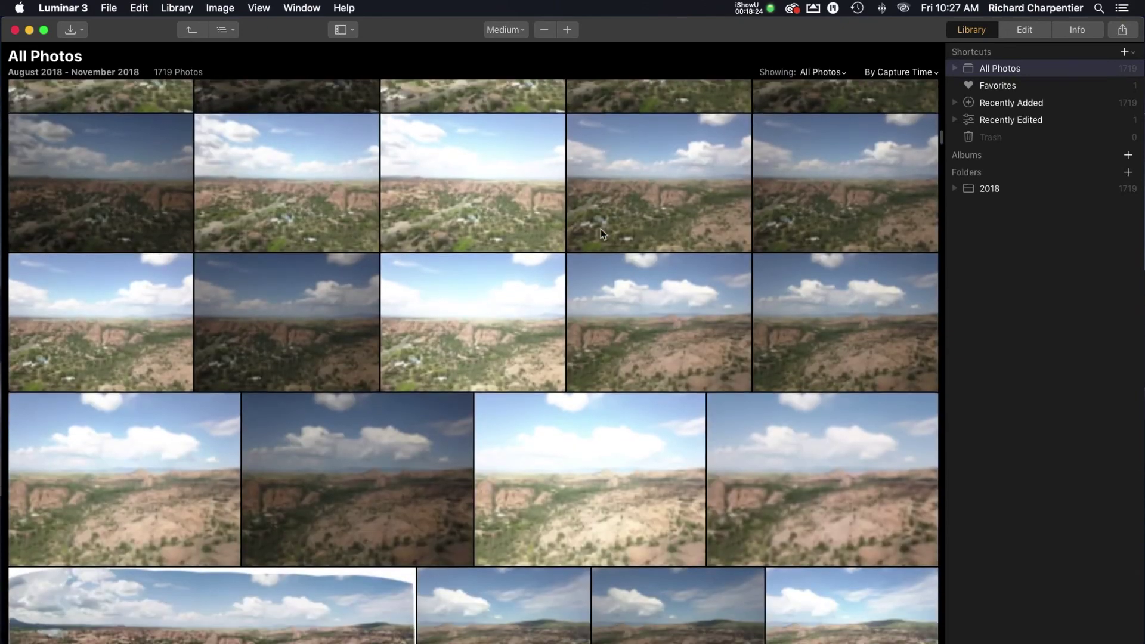
pyautogui.scroll(-10, 600, 233)
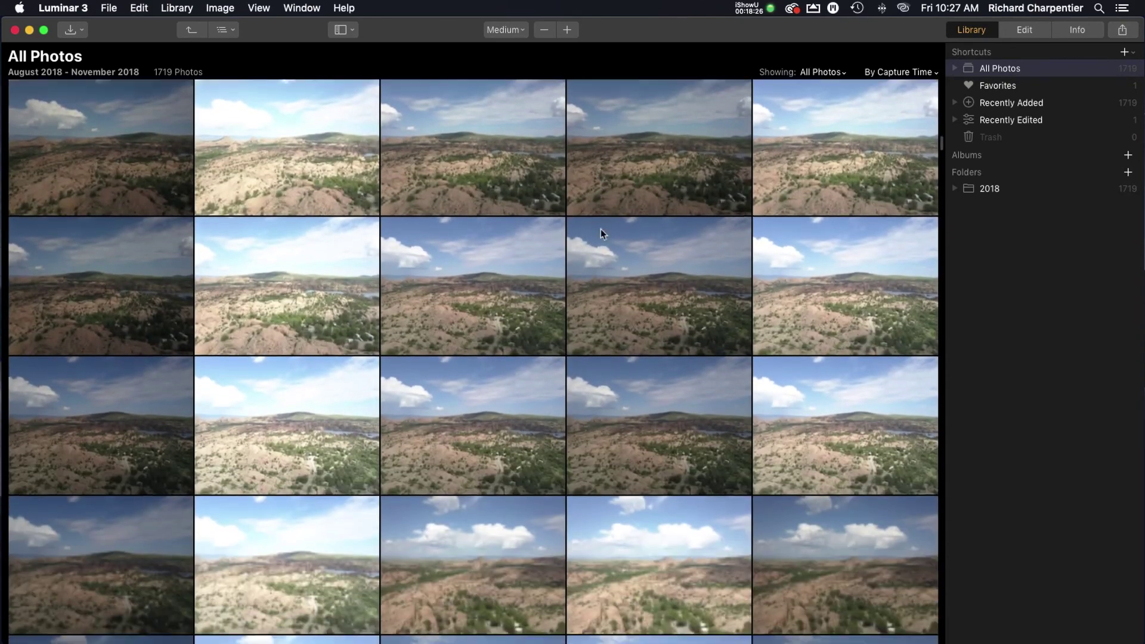
pyautogui.scroll(-10, 600, 233)
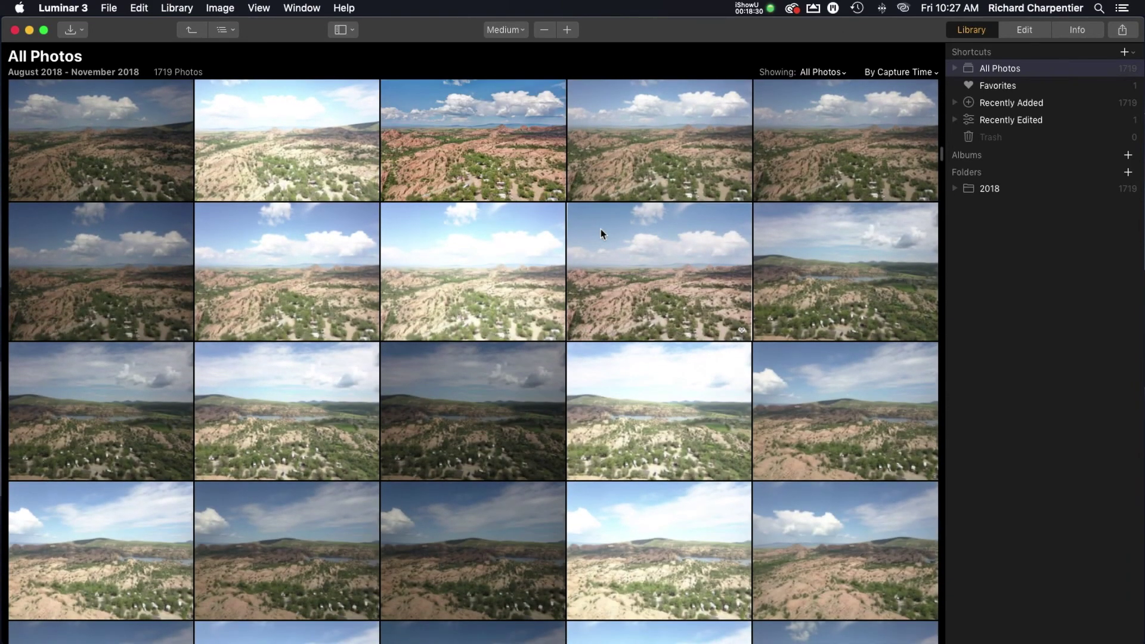
pyautogui.scroll(-8, 600, 233)
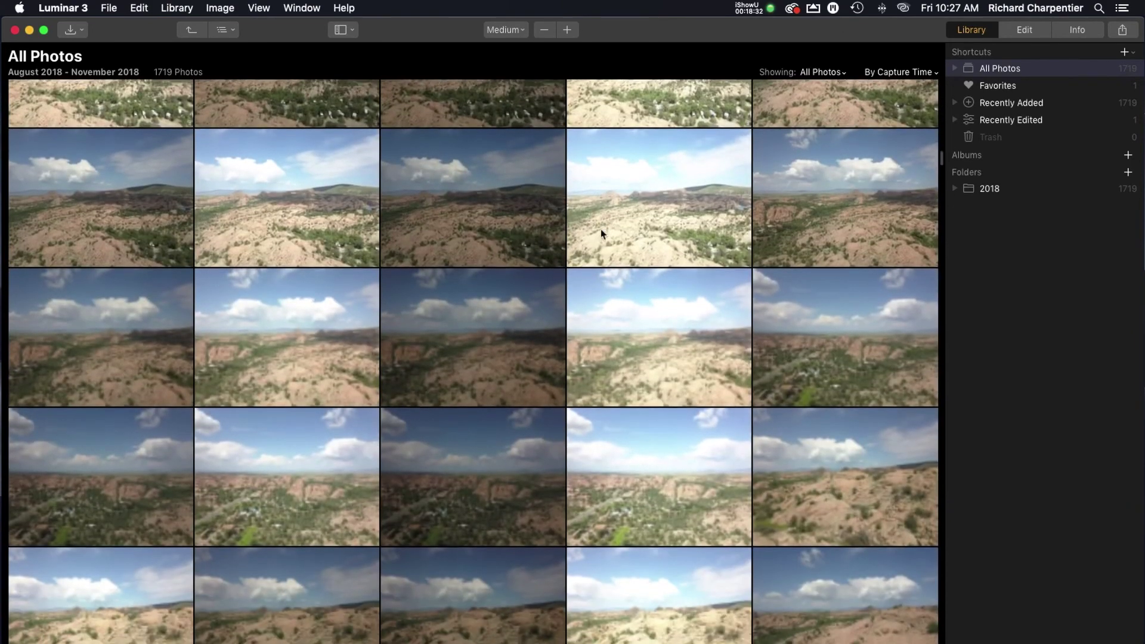
pyautogui.scroll(-10, 601, 233)
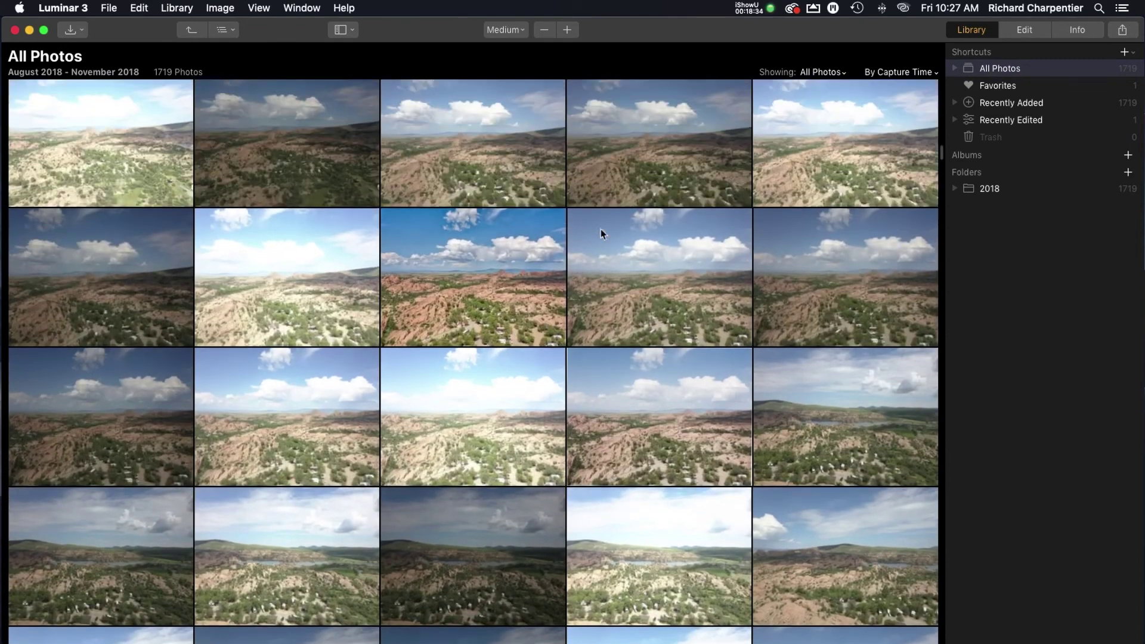
pyautogui.scroll(-8, 600, 232)
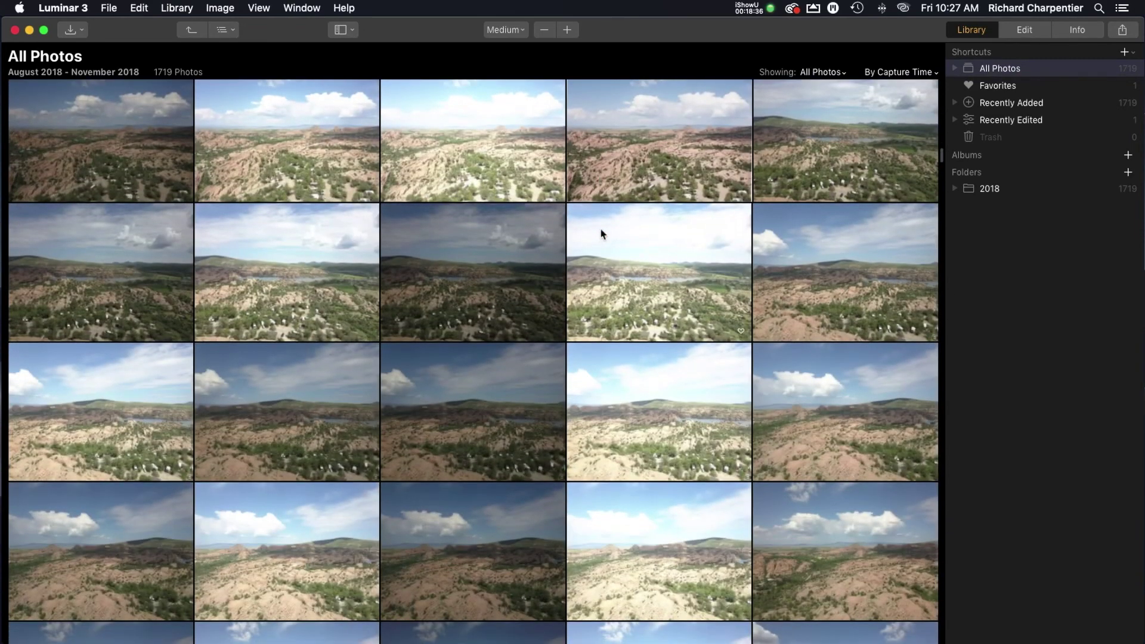